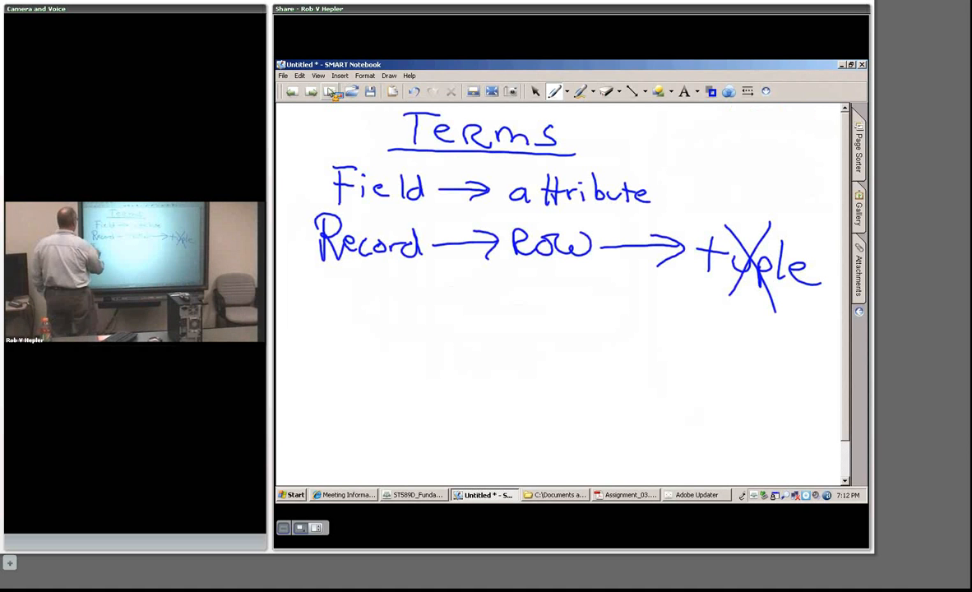
# Handwrite "File" followed by a right-pointing arrow on the whiteboard page, below the Record line.
pyautogui.moveTo(305, 279); pyautogui.dragTo(308, 336)
pyautogui.moveTo(303, 281); pyautogui.dragTo(333, 280)
pyautogui.moveTo(310, 304); pyautogui.dragTo(329, 303)
pyautogui.moveTo(339, 297); pyautogui.dragTo(339, 325)
pyautogui.moveTo(352, 275); pyautogui.dragTo(354, 325)
pyautogui.moveTo(363, 310); pyautogui.dragTo(387, 323)
pyautogui.moveTo(417, 314); pyautogui.dragTo(485, 311)
pyautogui.moveTo(472, 294); pyautogui.dragTo(474, 328)
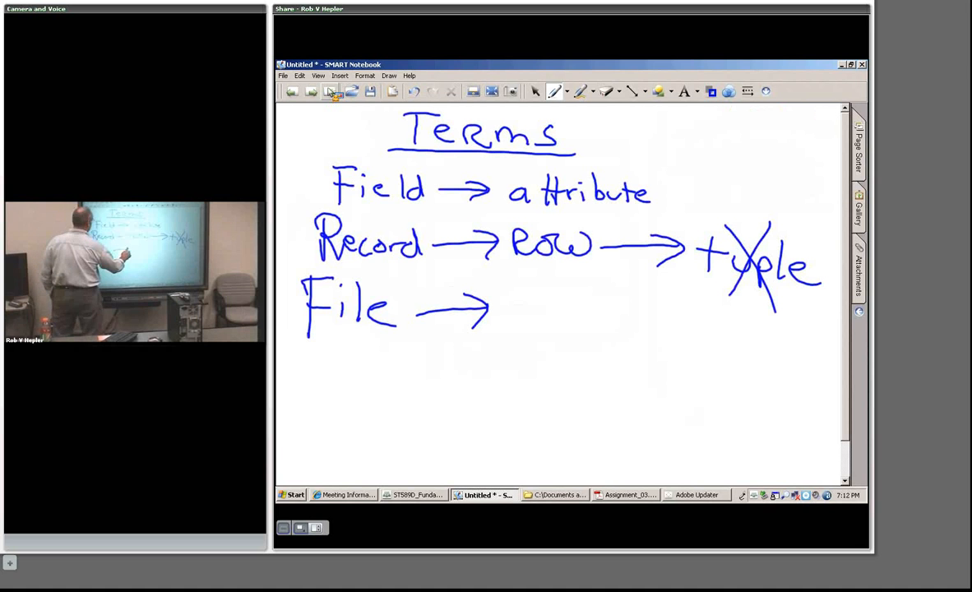
# Handwrite "Table" after the File arrow to complete the third term pair.
pyautogui.moveTo(500, 284); pyautogui.dragTo(549, 282)
pyautogui.moveTo(515, 286); pyautogui.dragTo(517, 331)
pyautogui.moveTo(539, 313); pyautogui.dragTo(544, 331)
pyautogui.moveTo(573, 282); pyautogui.dragTo(574, 333)
pyautogui.moveTo(574, 317); pyautogui.dragTo(589, 333)
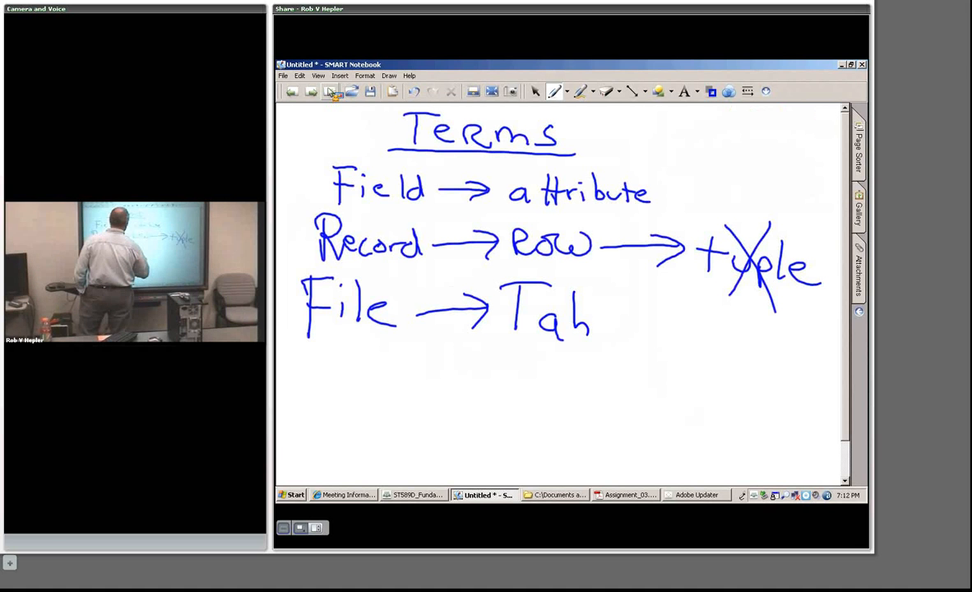
pyautogui.moveTo(618, 287); pyautogui.dragTo(620, 345)
pyautogui.moveTo(623, 329); pyautogui.dragTo(639, 345)
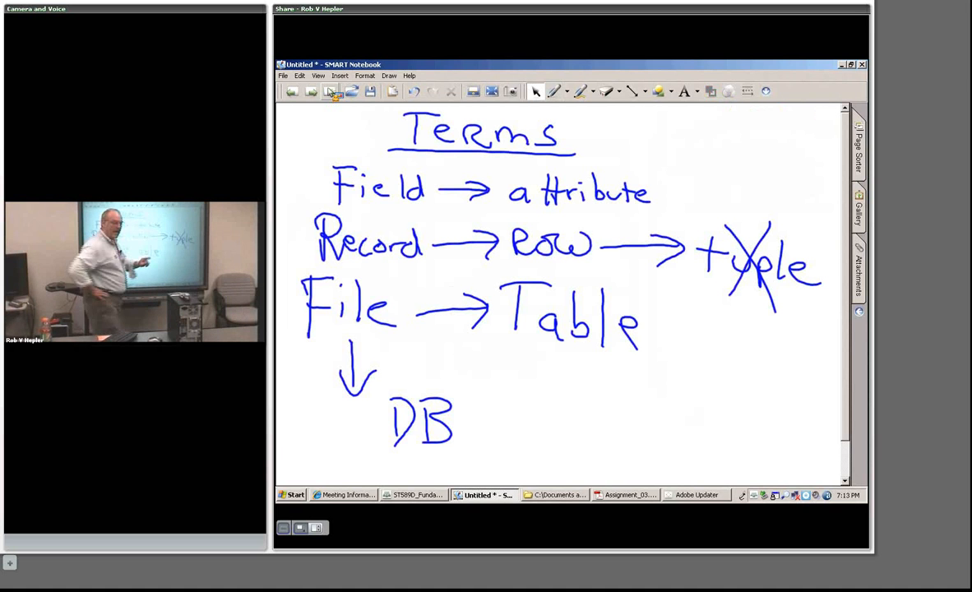
# Switch to Microsoft Office Access 2003 and start a new blank database.
pyautogui.press('super')
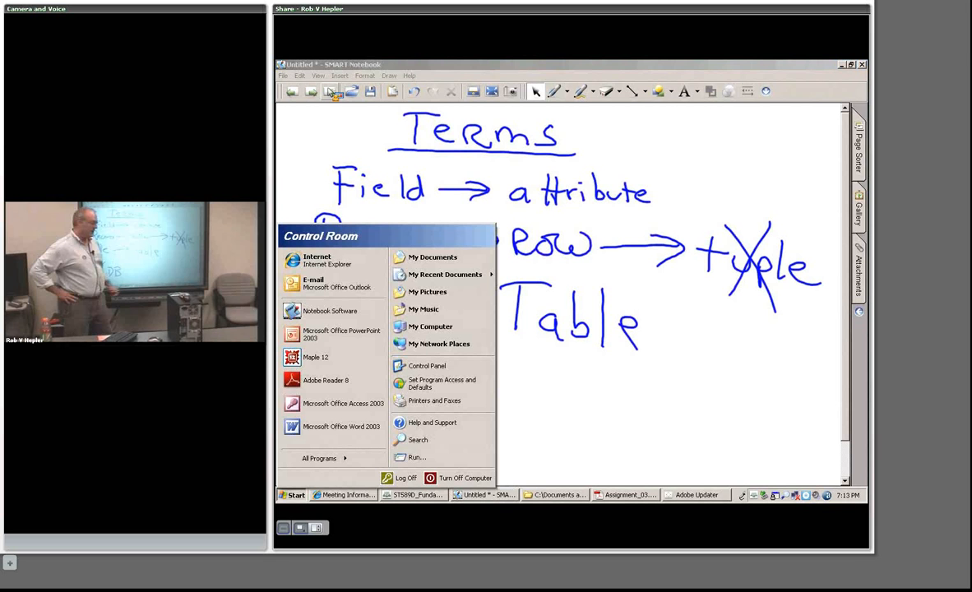
pyautogui.click(353, 410)
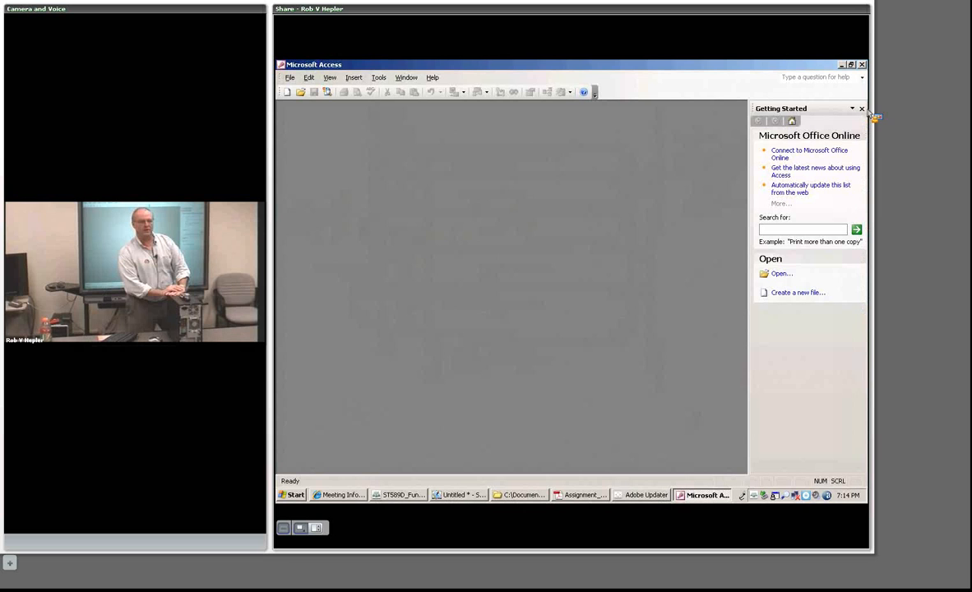
pyautogui.click(290, 77)
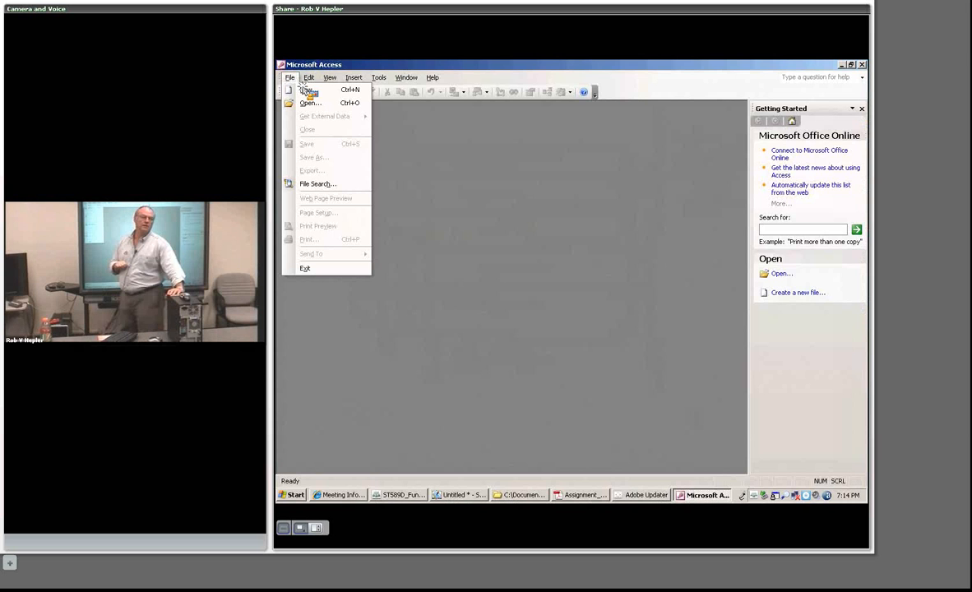
pyautogui.click(306, 91)
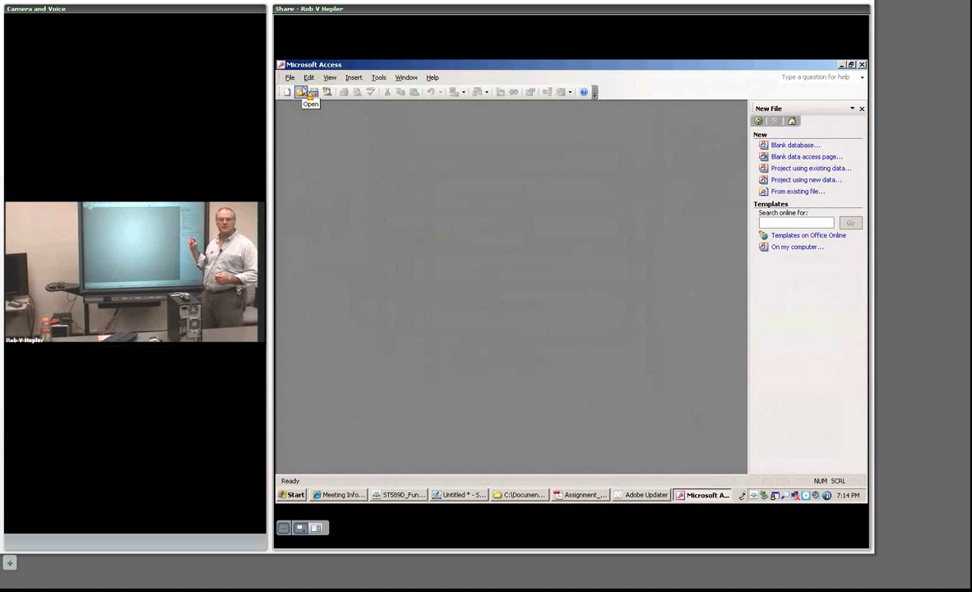
pyautogui.click(810, 147)
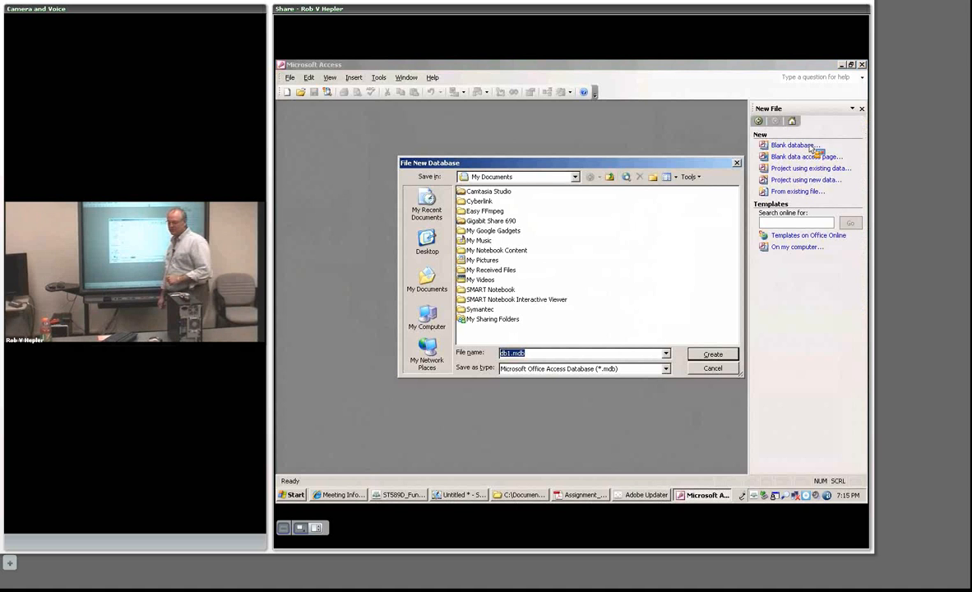
# Name the new database Students and create it on the Desktop.
pyautogui.write('St')
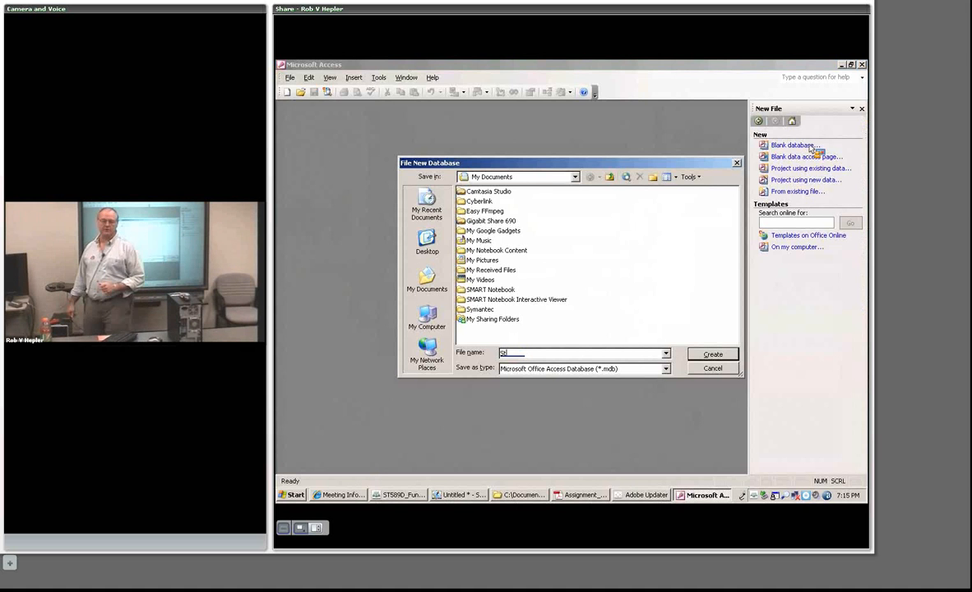
pyautogui.write('udent')
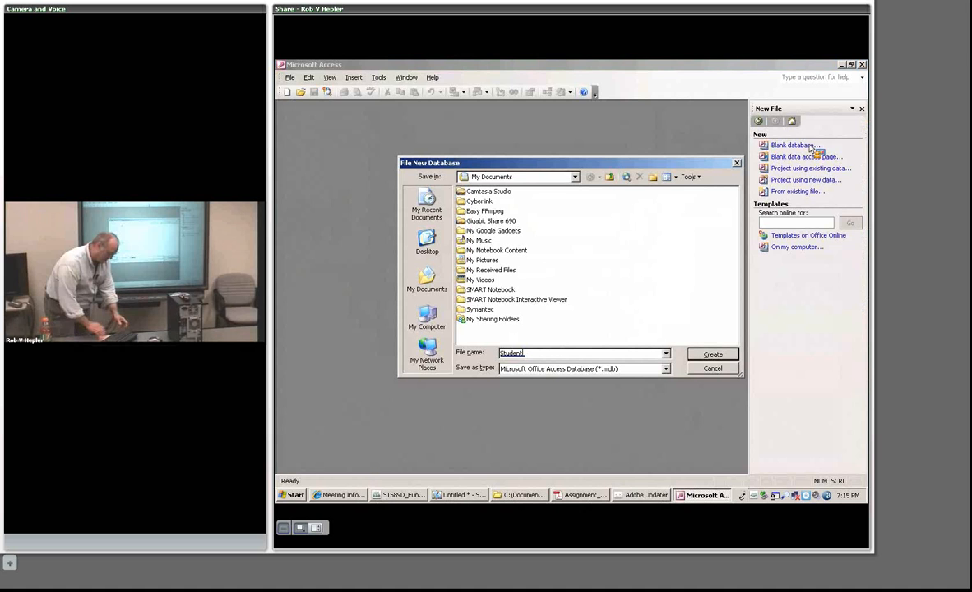
pyautogui.write('s')
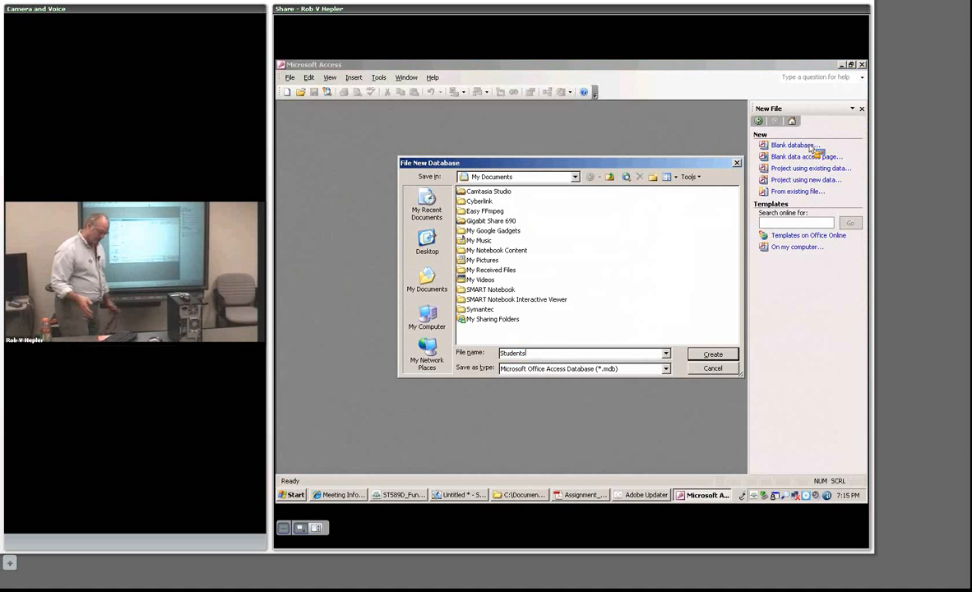
pyautogui.press('Return')
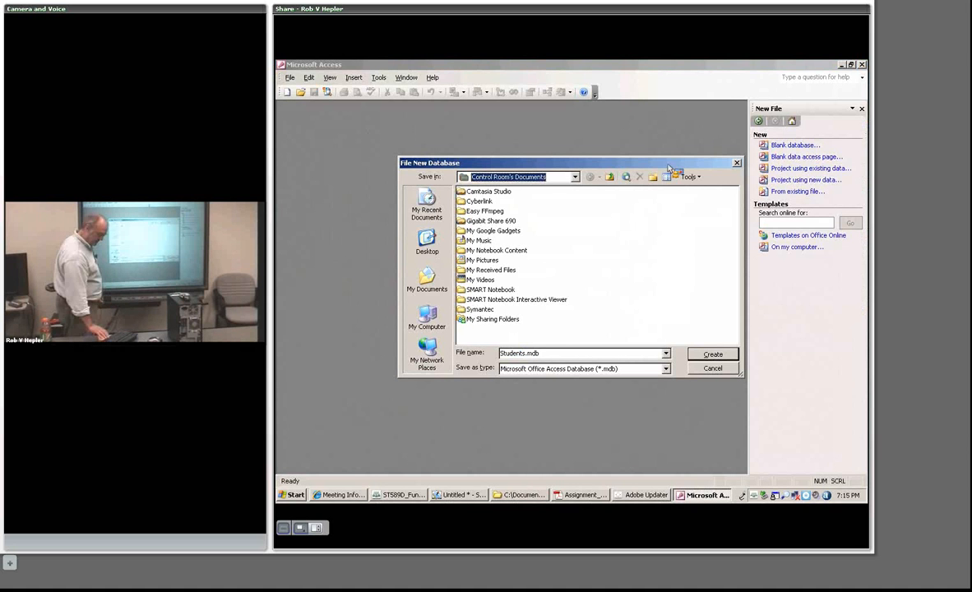
pyautogui.click(609, 178)
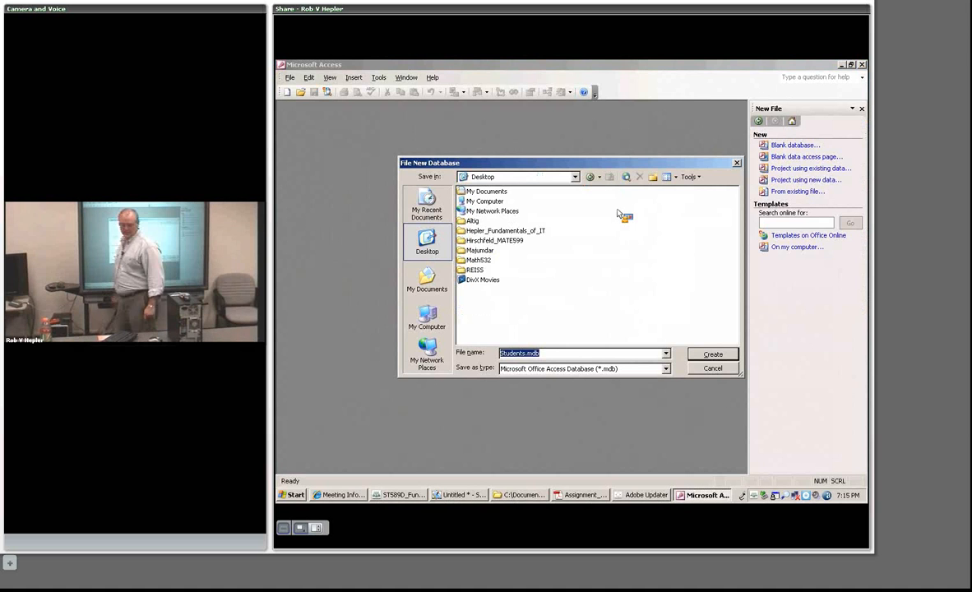
pyautogui.click(729, 359)
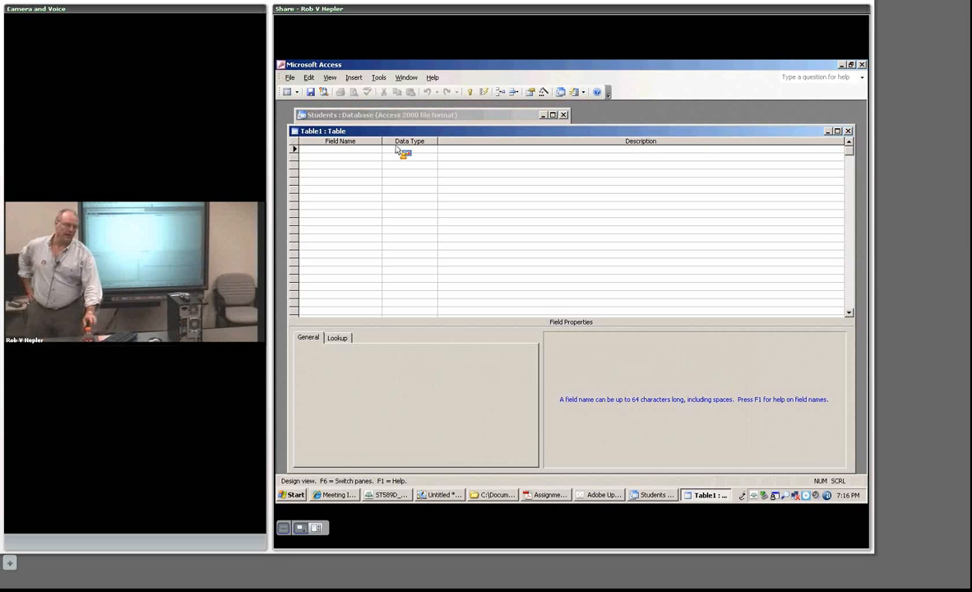
# Add First_Name as the first field of the new table and give it the Text data type.
pyautogui.write('Fiorst')
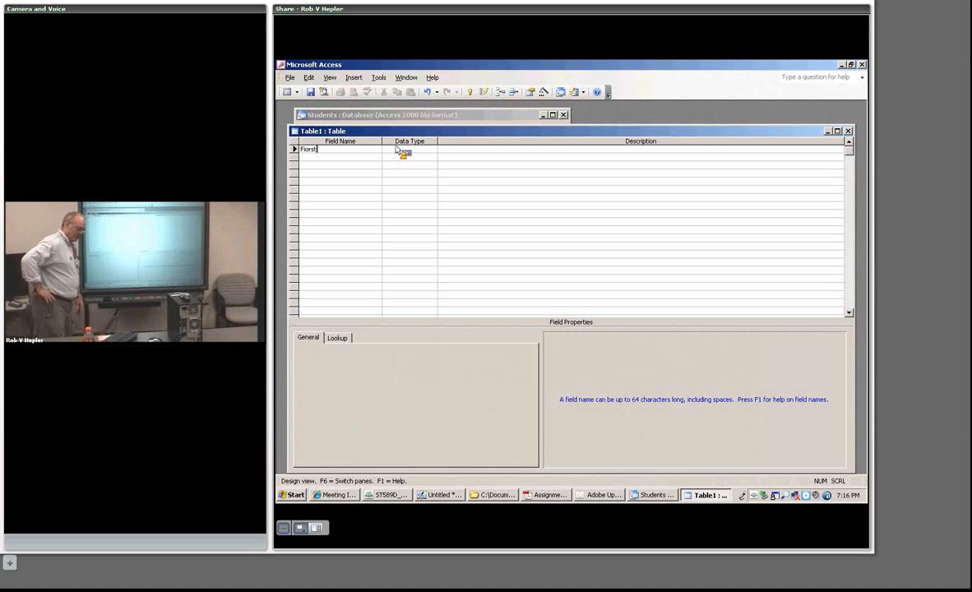
pyautogui.press('BackSpace')
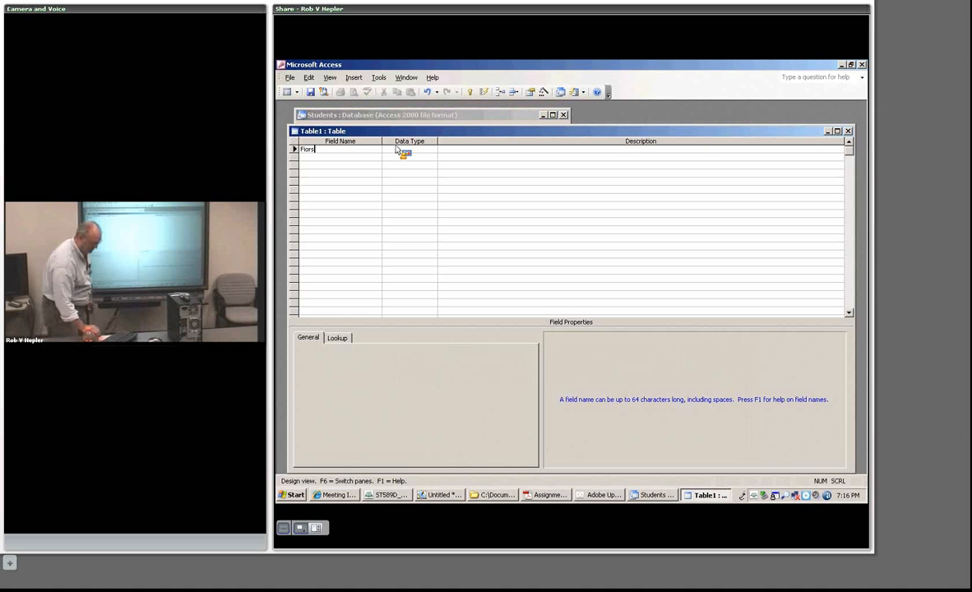
pyautogui.press('BackSpace')
pyautogui.press('BackSpace')
pyautogui.press('BackSpace')
pyautogui.write('rst_Name')
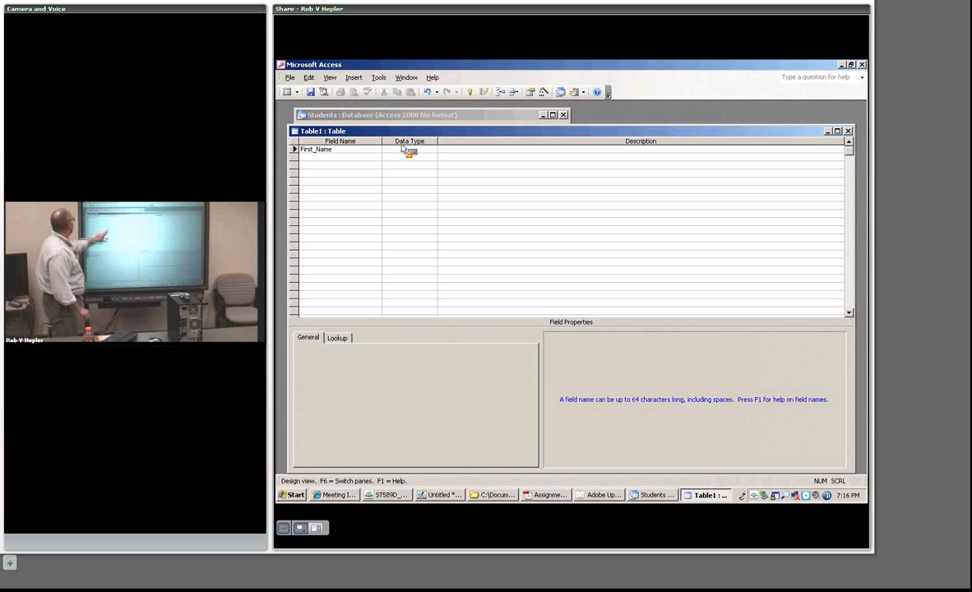
pyautogui.click(403, 149)
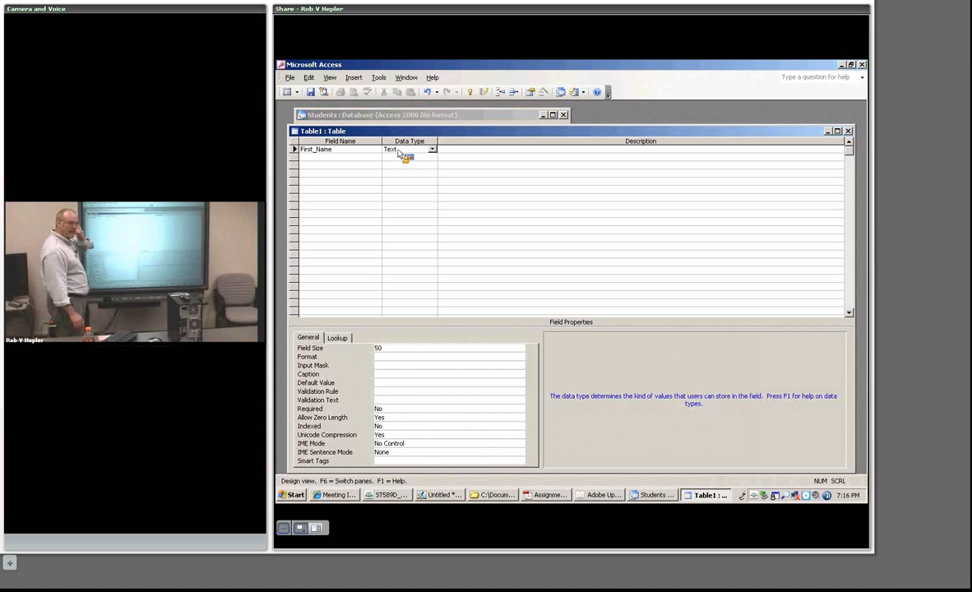
pyautogui.click(431, 149)
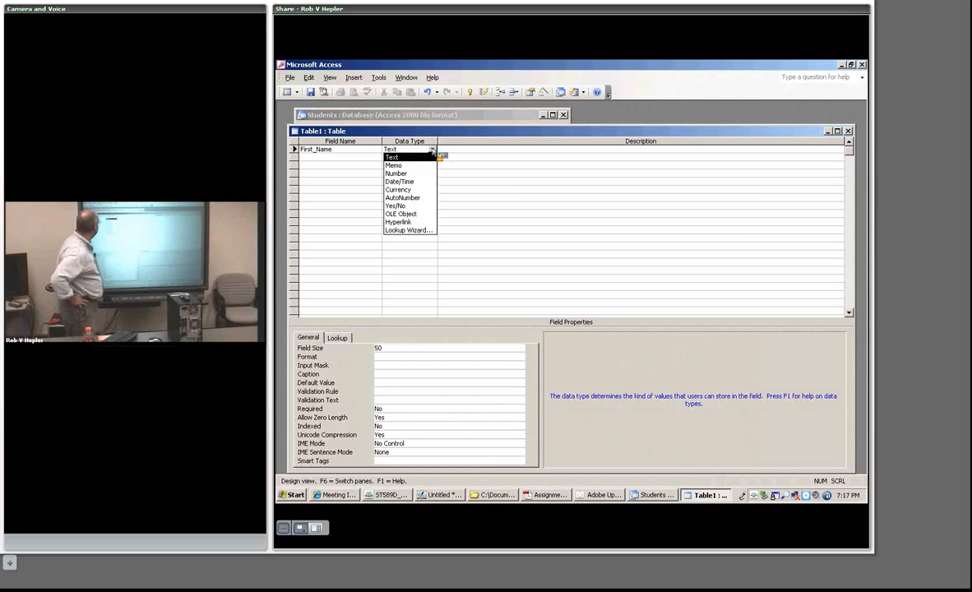
pyautogui.click(433, 151)
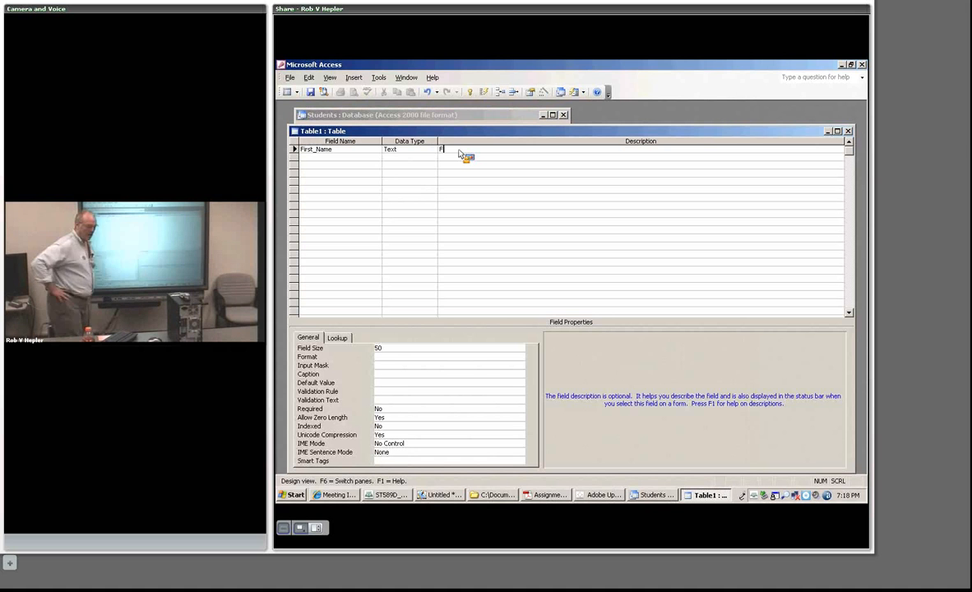
# Enter "Student's First Name" as the description of the First_Name field.
pyautogui.write('F')
pyautogui.write("tudent's First N")
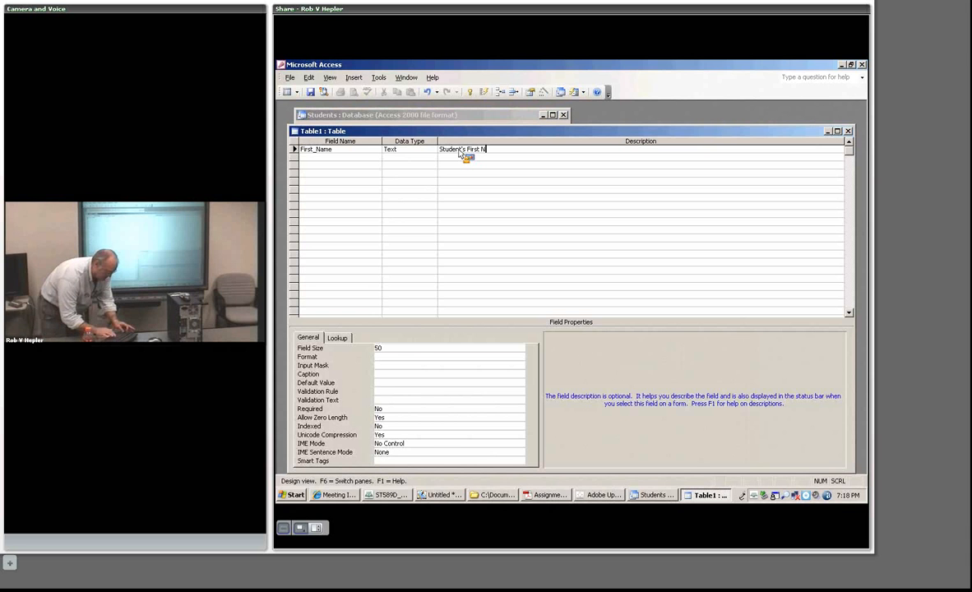
pyautogui.write('ame')
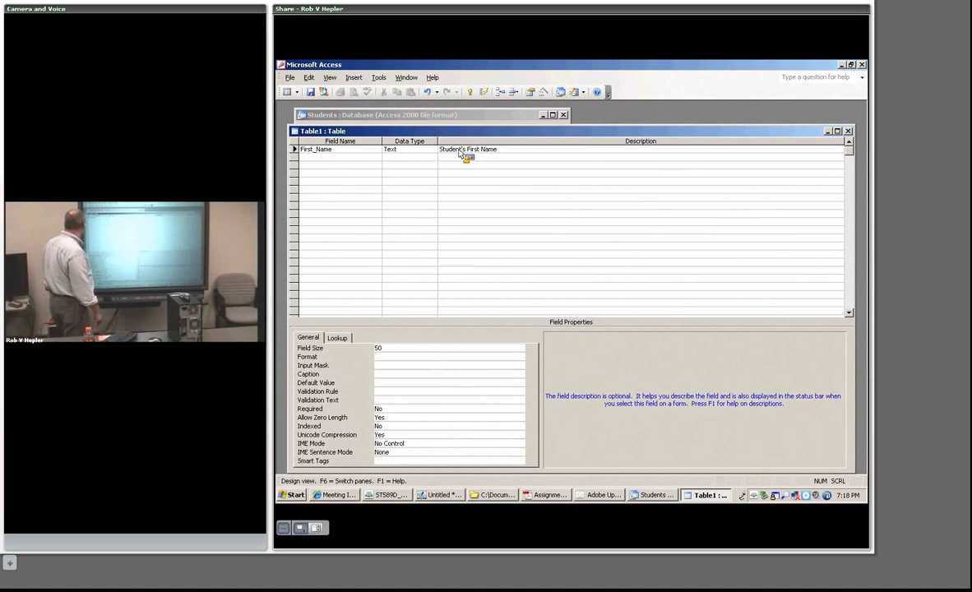
# Examine the First_Name field's properties, including Format, Input Mask, Caption, Validation Rule, Default Value, Allow Zero Length, Indexed and Required.
pyautogui.click(386, 358)
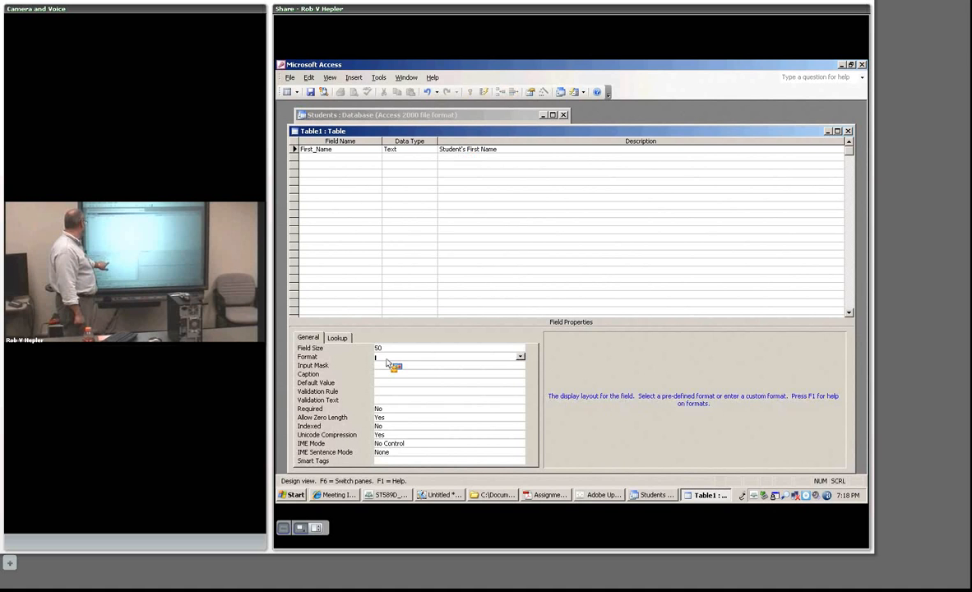
pyautogui.click(378, 358)
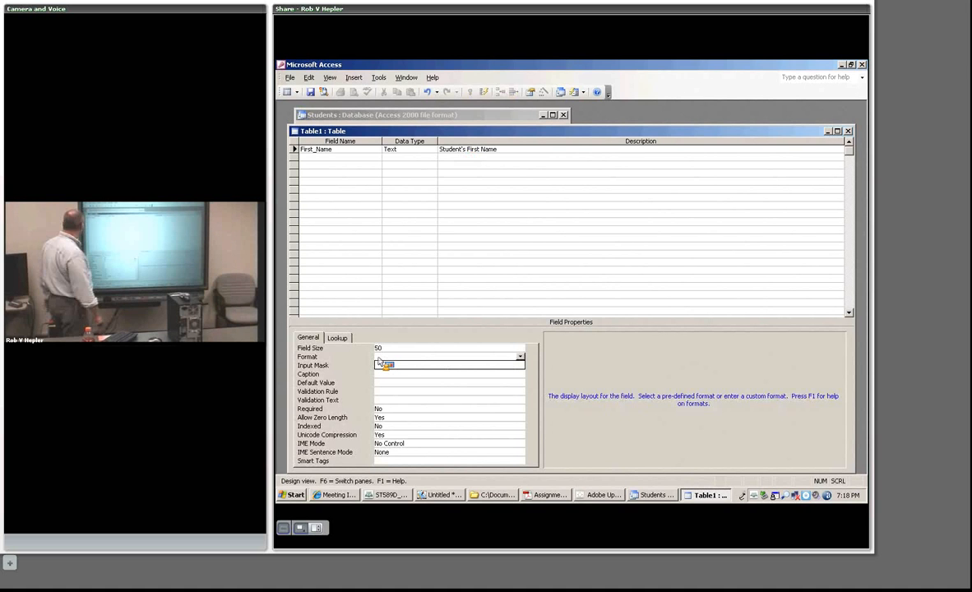
pyautogui.click(379, 364)
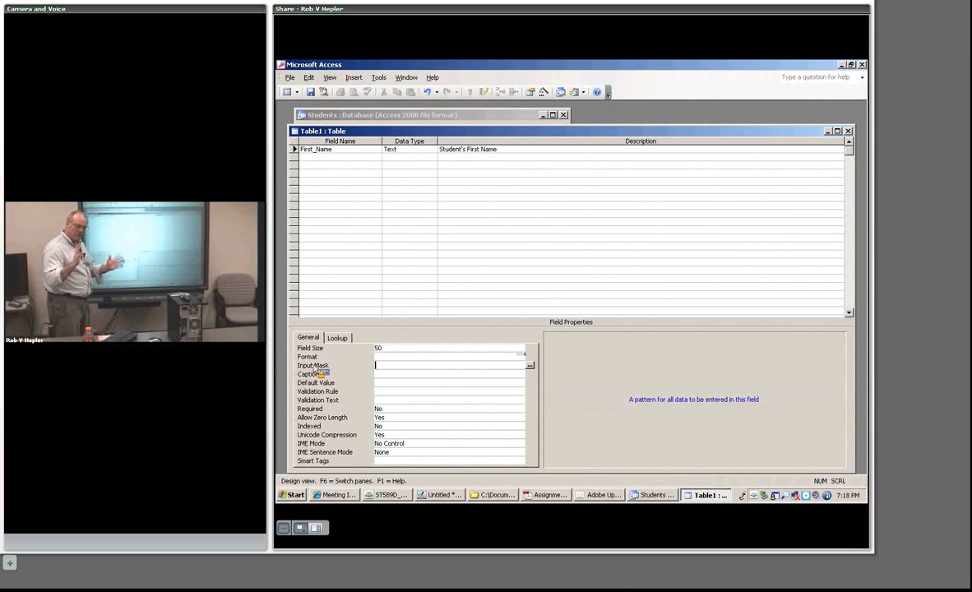
pyautogui.click(313, 374)
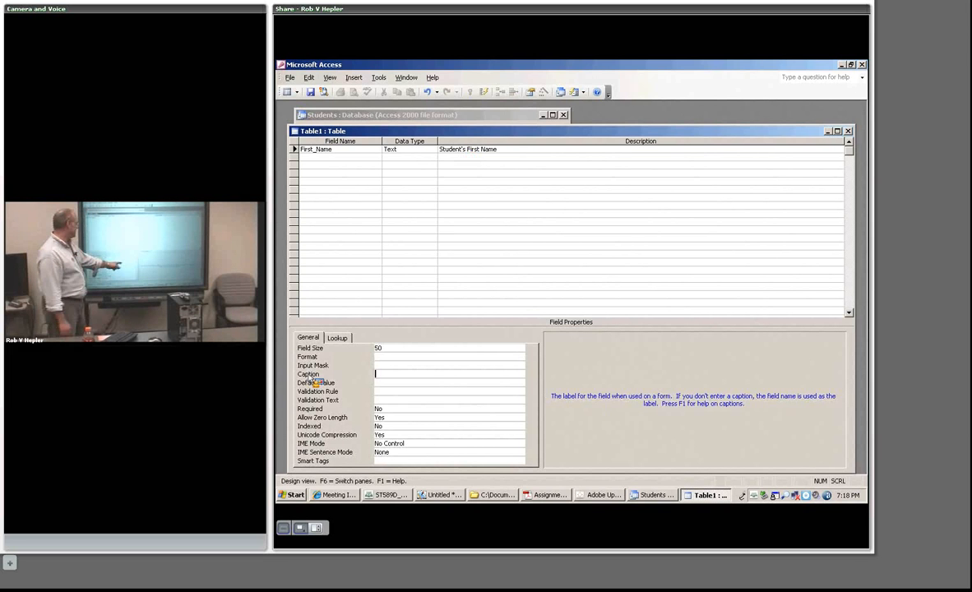
pyautogui.click(352, 388)
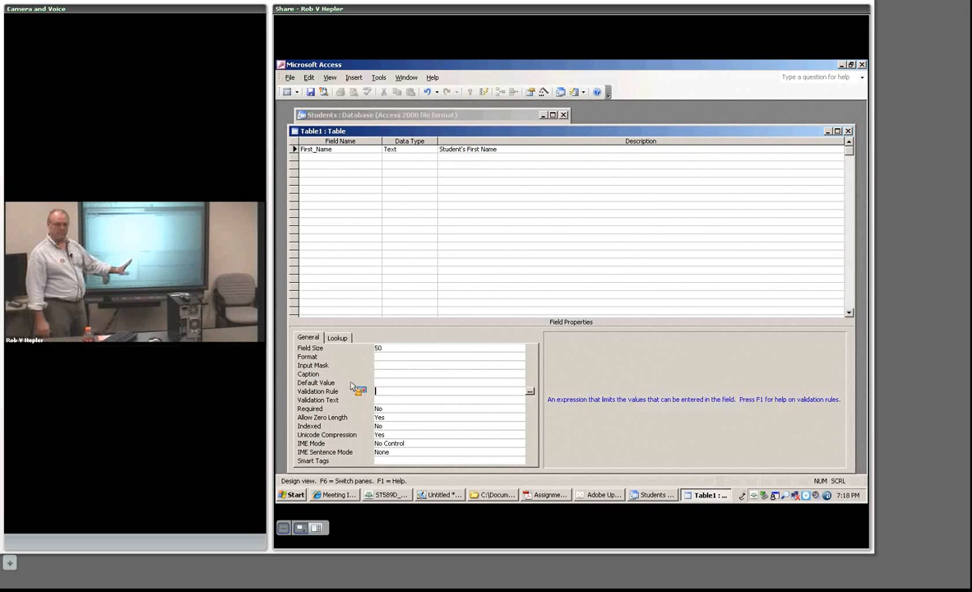
pyautogui.click(380, 384)
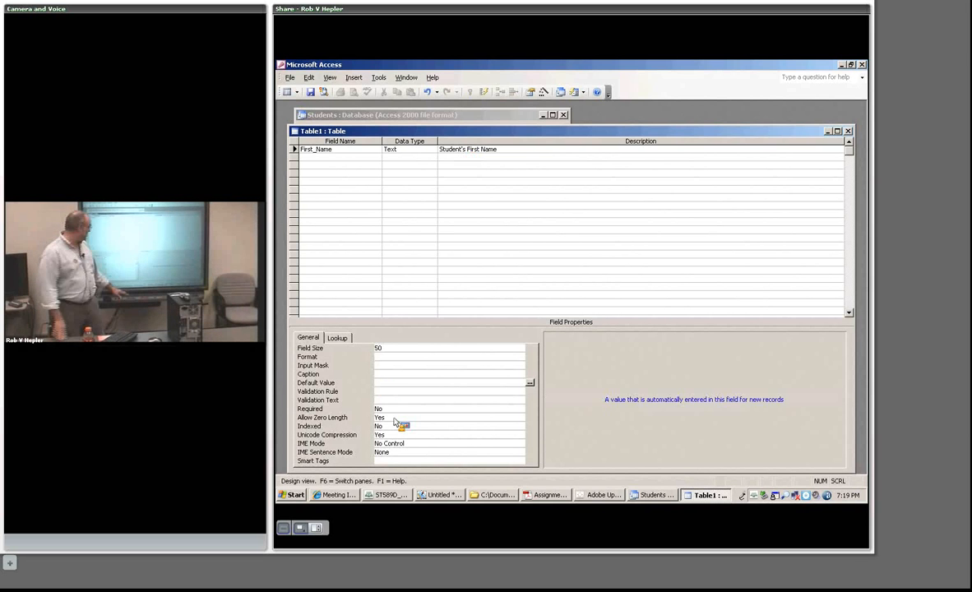
pyautogui.click(394, 419)
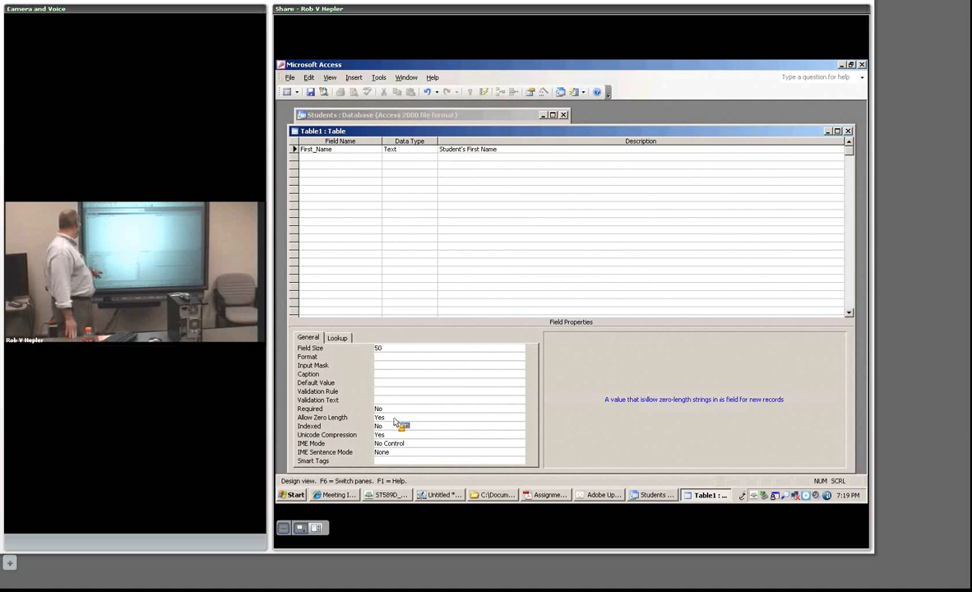
pyautogui.click(397, 425)
pyautogui.click(520, 425)
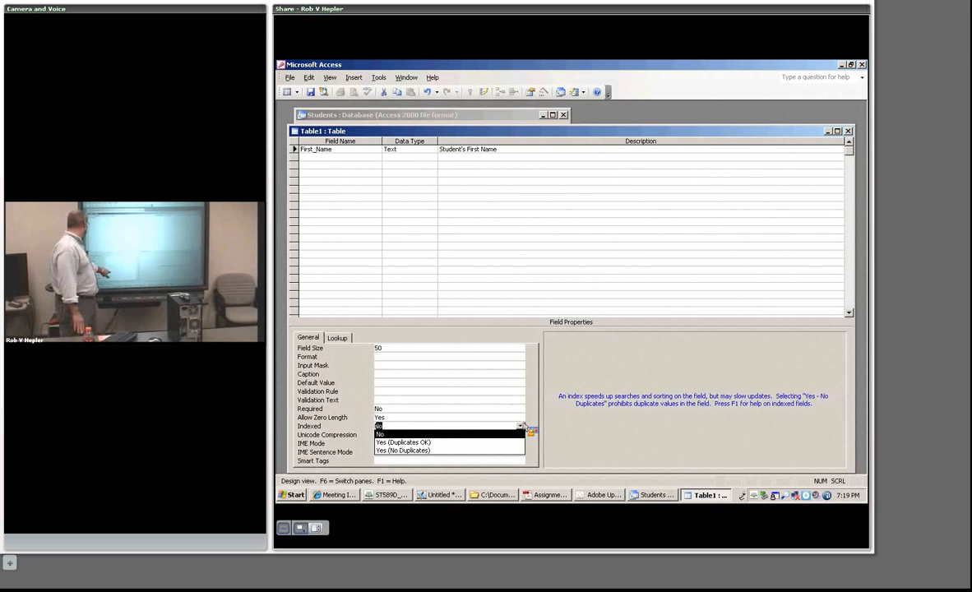
pyautogui.click(410, 411)
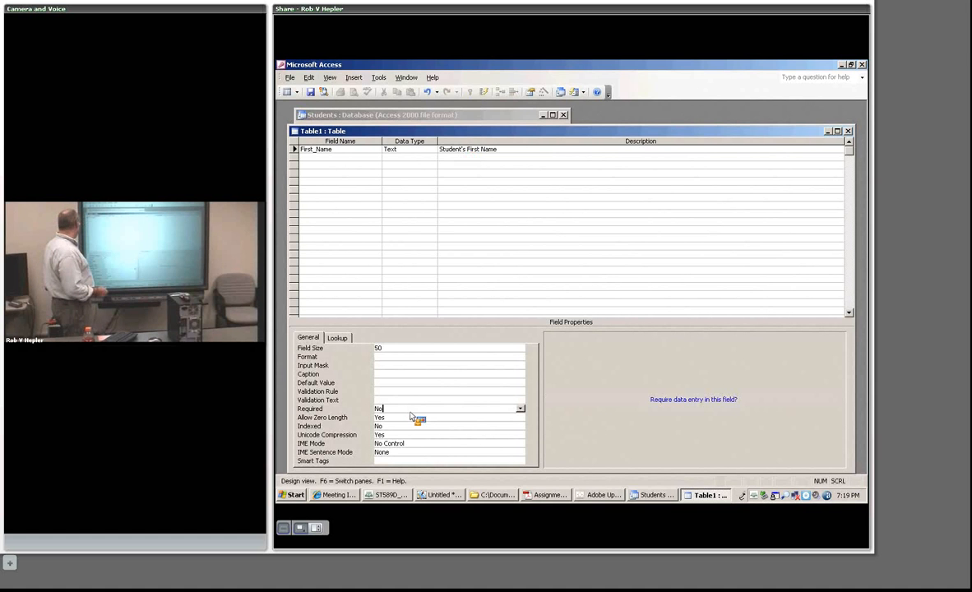
# Rename the table's first field to Social_Security_Number.
pyautogui.press('F6')
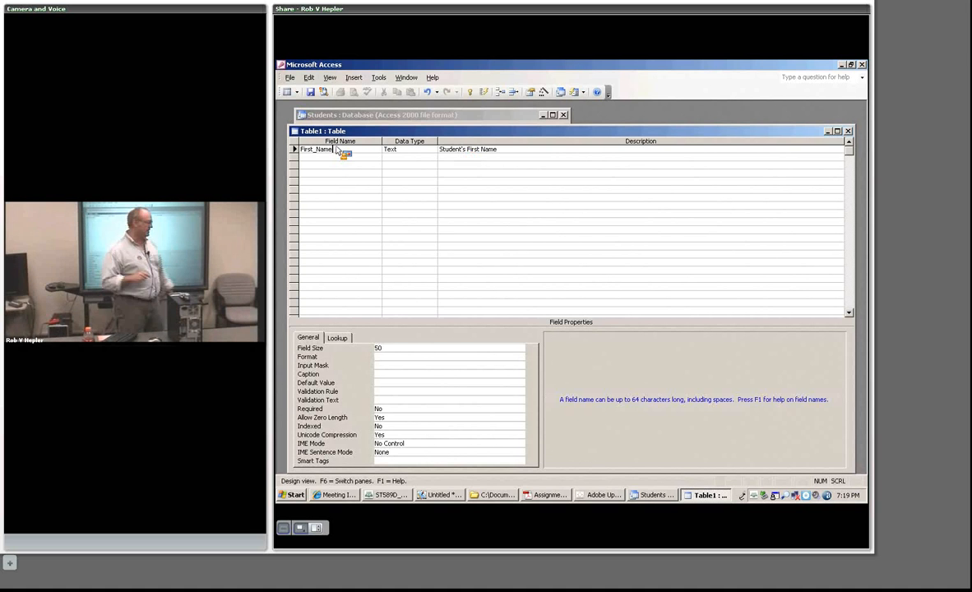
pyautogui.press('BackSpace')
pyautogui.press('BackSpace')
pyautogui.press('BackSpace')
pyautogui.press('BackSpace')
pyautogui.press('BackSpace')
pyautogui.press('BackSpace')
pyautogui.press('BackSpace')
pyautogui.press('BackSpace')
pyautogui.press('BackSpace')
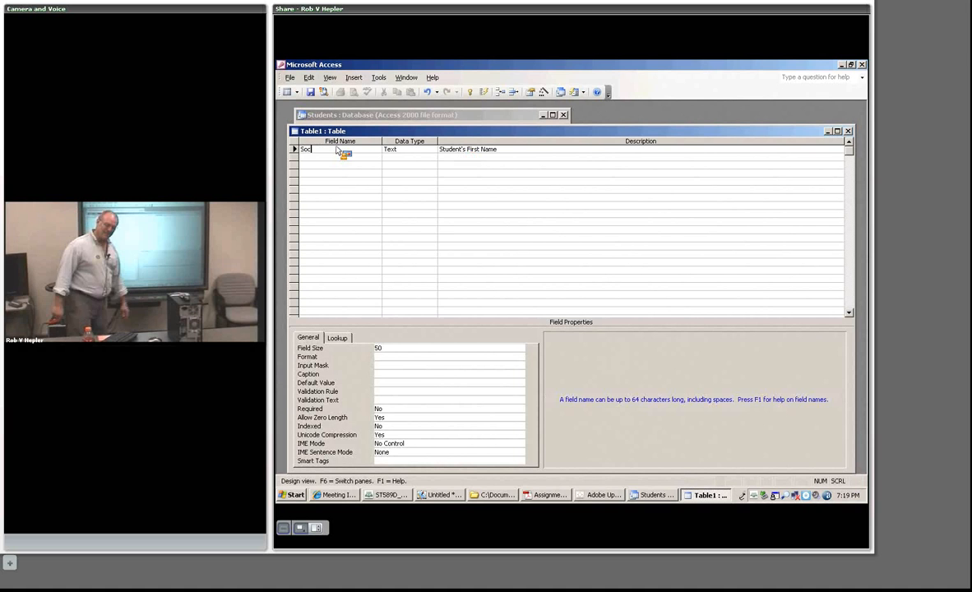
pyautogui.press('BackSpace')
pyautogui.write('Social_Secur')
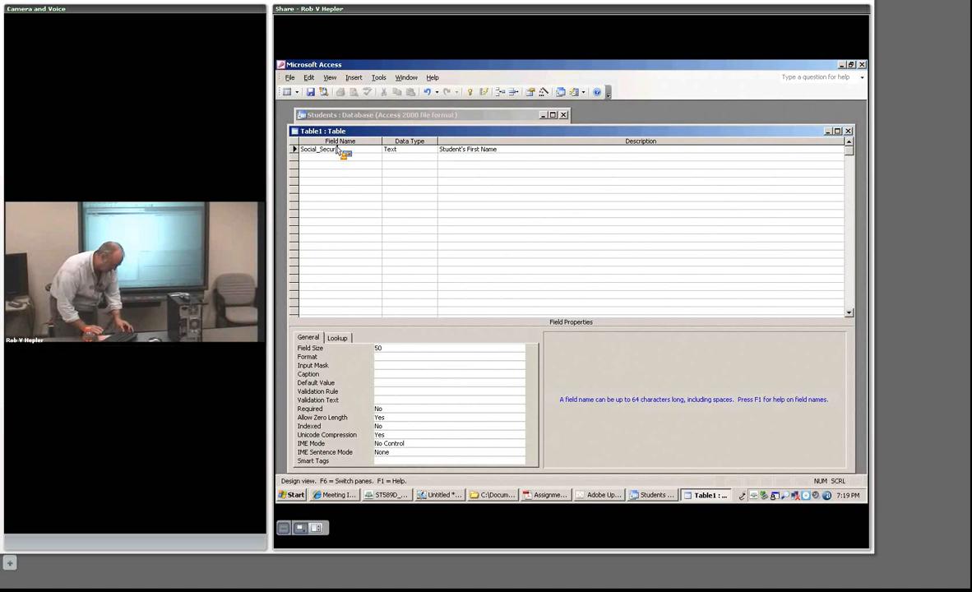
pyautogui.write('ity_Number')
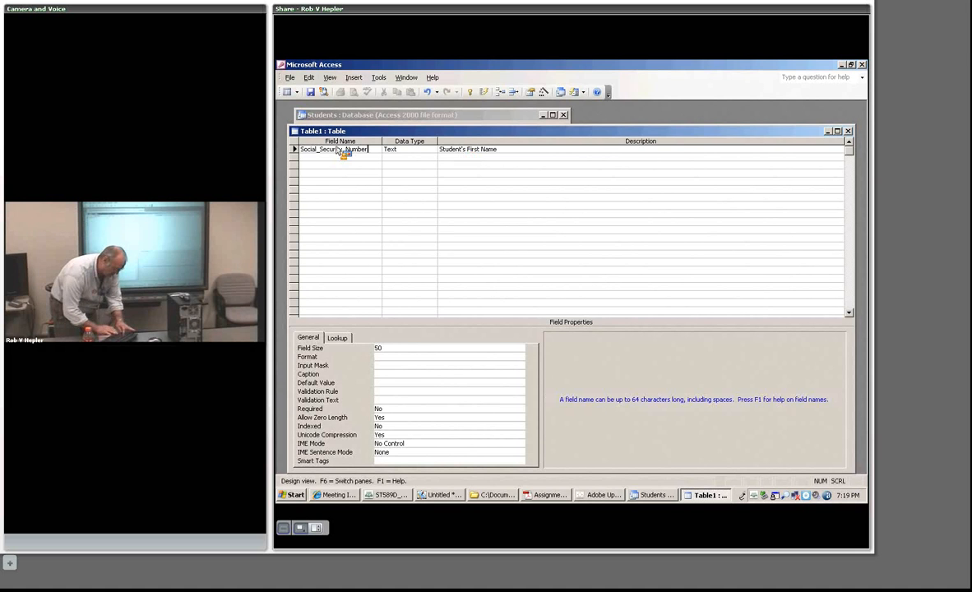
# Set the Social_Security_Number field's data type to Number and change its description to "Student's SSN".
pyautogui.press('Tab')
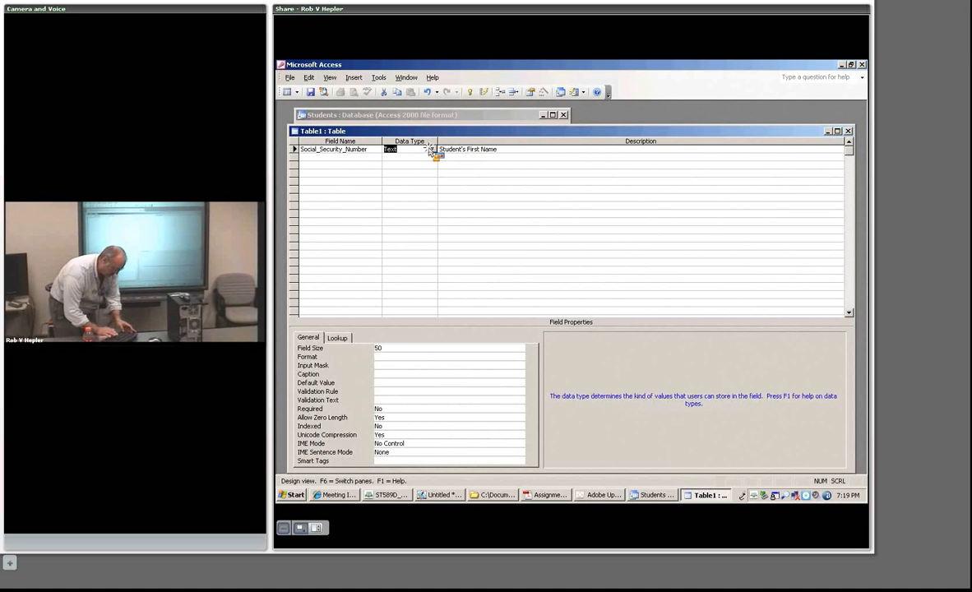
pyautogui.write('n')
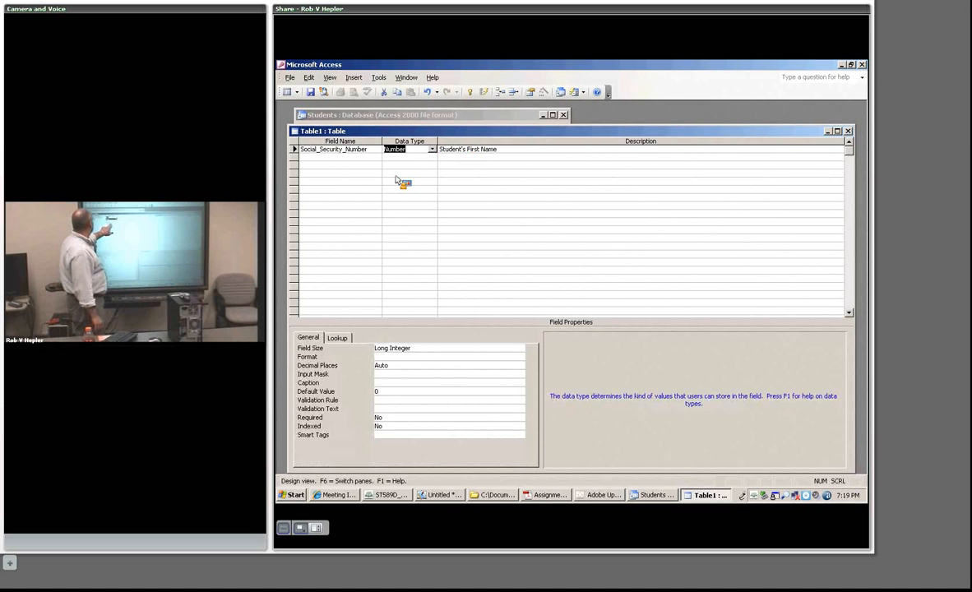
pyautogui.click(449, 151)
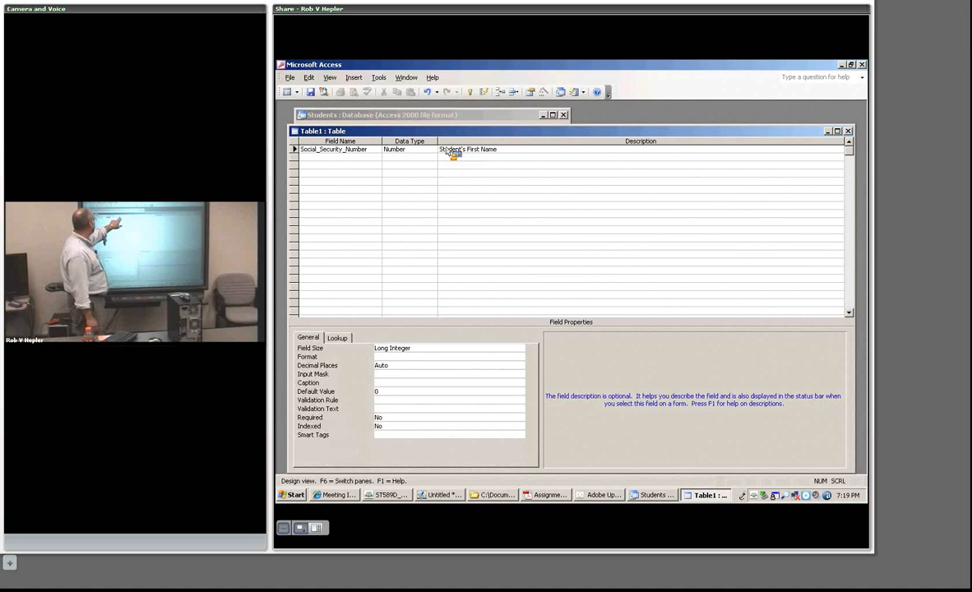
pyautogui.press('BackSpace')
pyautogui.press('BackSpace')
pyautogui.press('BackSpace')
pyautogui.press('BackSpace')
pyautogui.press('BackSpace')
pyautogui.press('BackSpace')
pyautogui.press('BackSpace')
pyautogui.press('BackSpace')
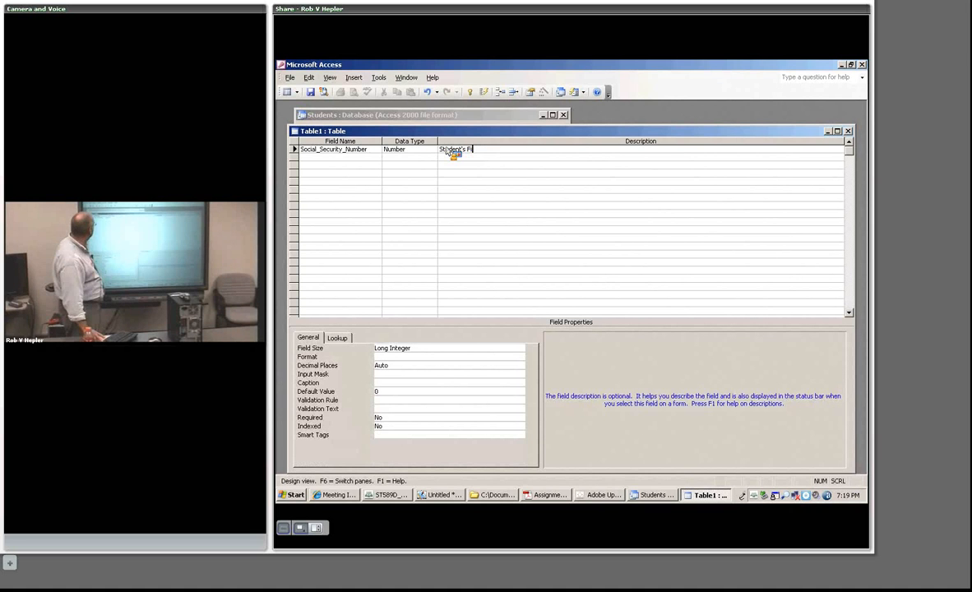
pyautogui.press('BackSpace')
pyautogui.press('BackSpace')
pyautogui.write('SSN')
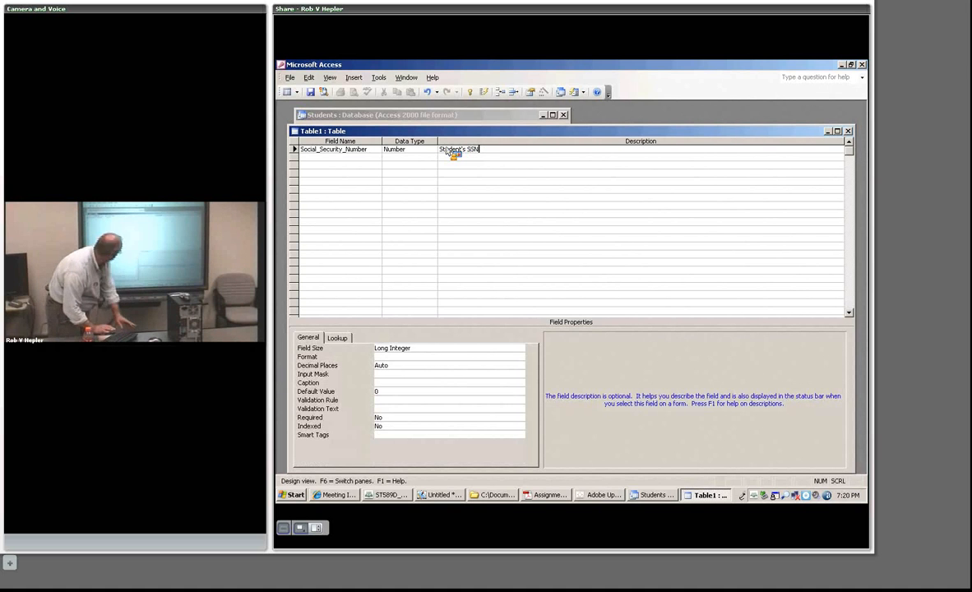
# Set the Indexed property of the Social_Security_Number field to Yes (No Duplicates).
pyautogui.click(388, 427)
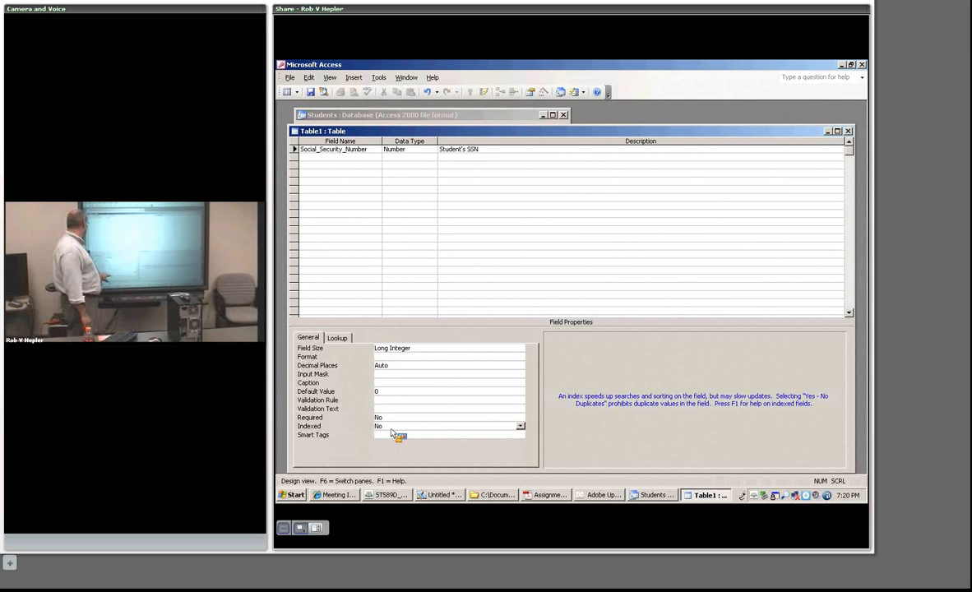
pyautogui.click(520, 436)
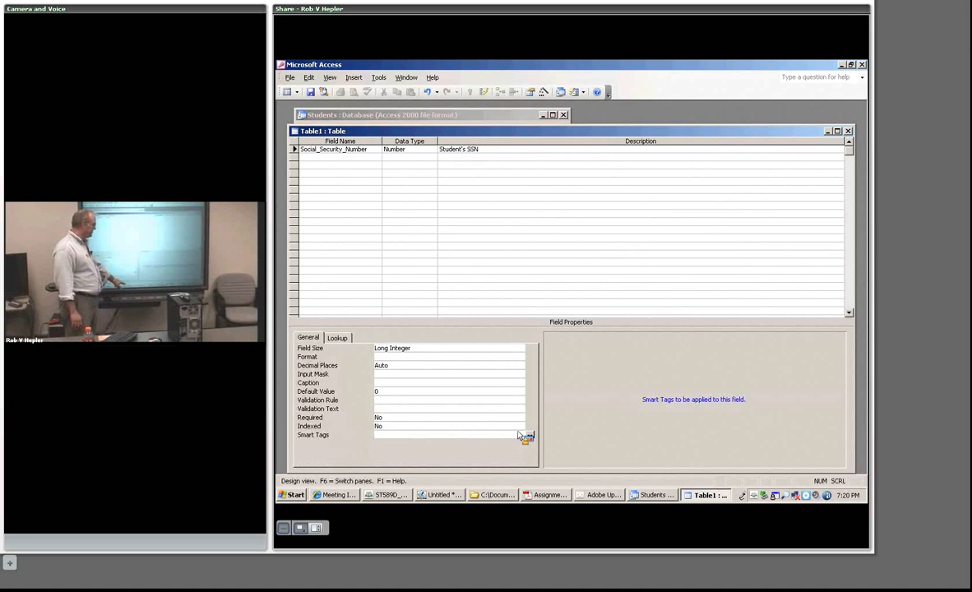
pyautogui.click(521, 426)
pyautogui.click(520, 426)
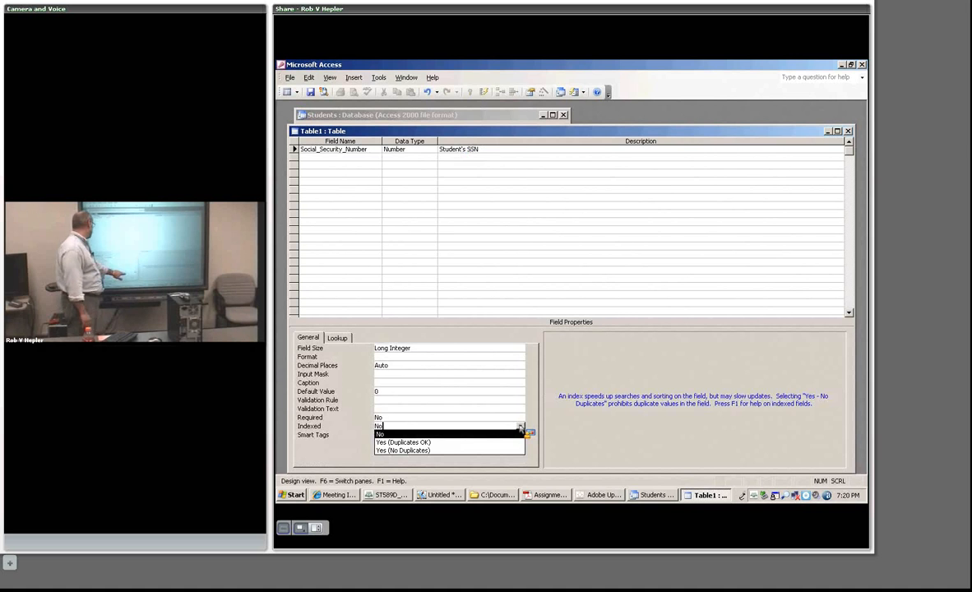
pyautogui.click(411, 450)
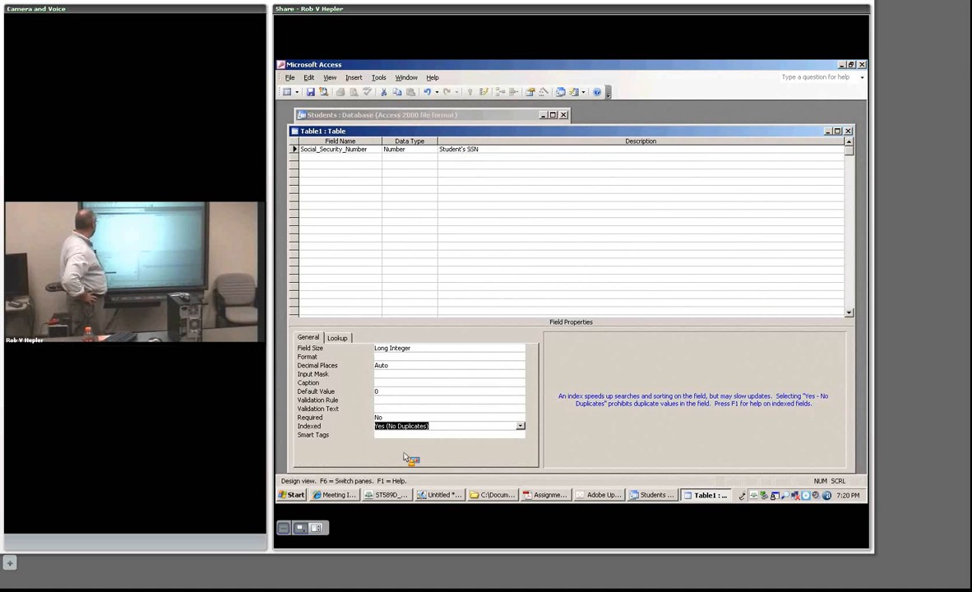
# Add a First_Name field below Social_Security_Number with the Text data type and the description "First Name".
pyautogui.click(305, 160)
pyautogui.write('Firs')
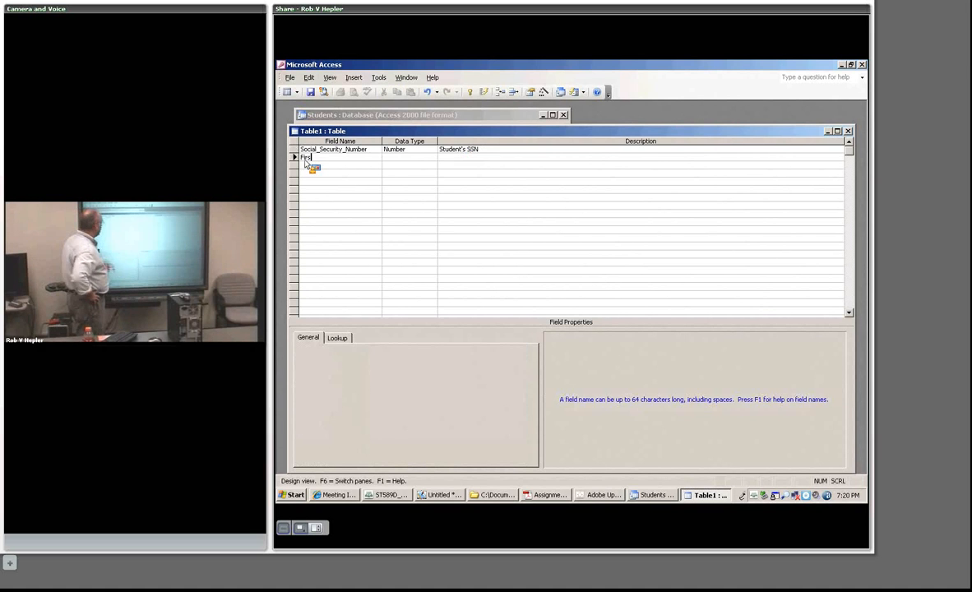
pyautogui.write('t_Name')
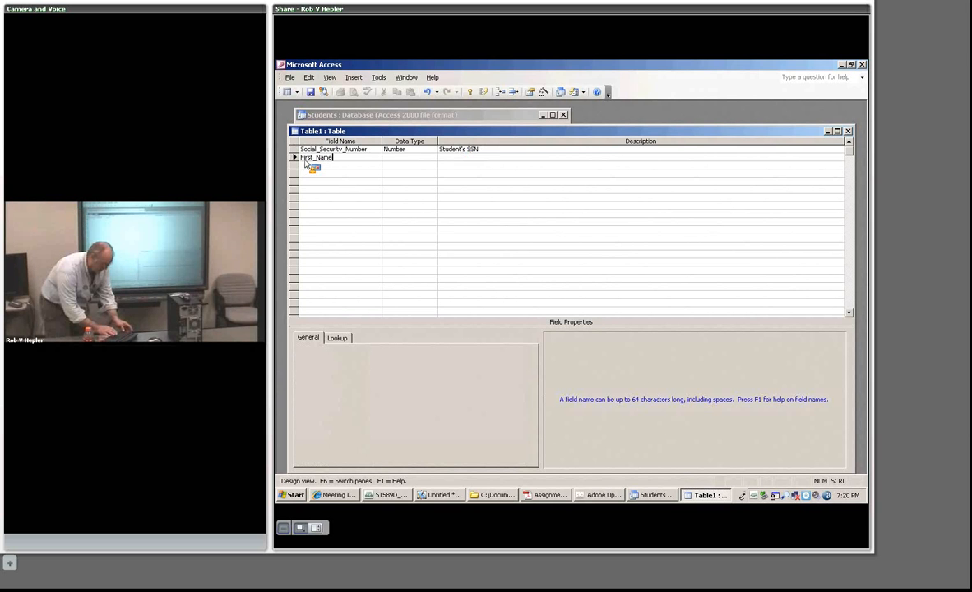
pyautogui.press('Tab')
pyautogui.press('Tab')
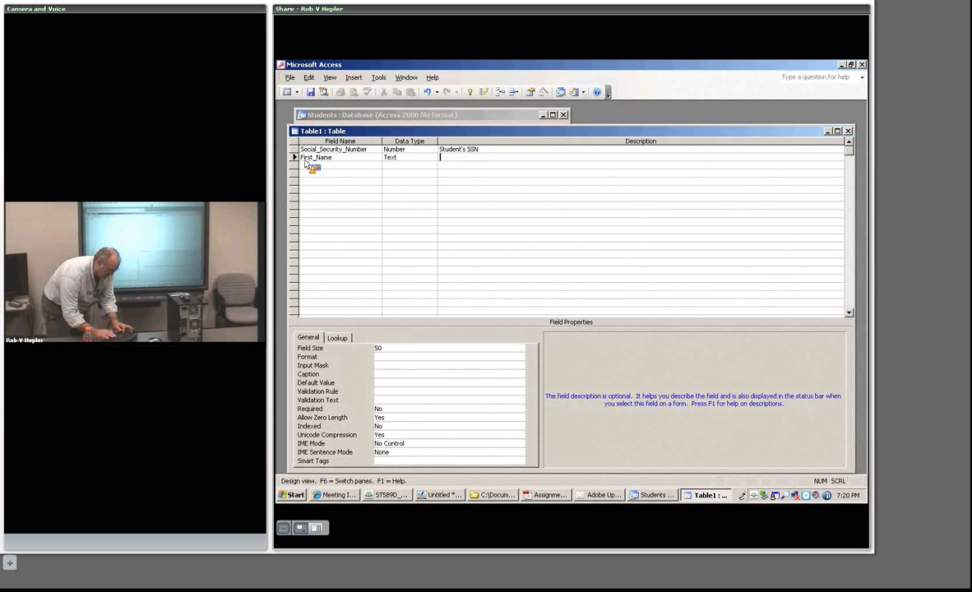
pyautogui.write('First ')
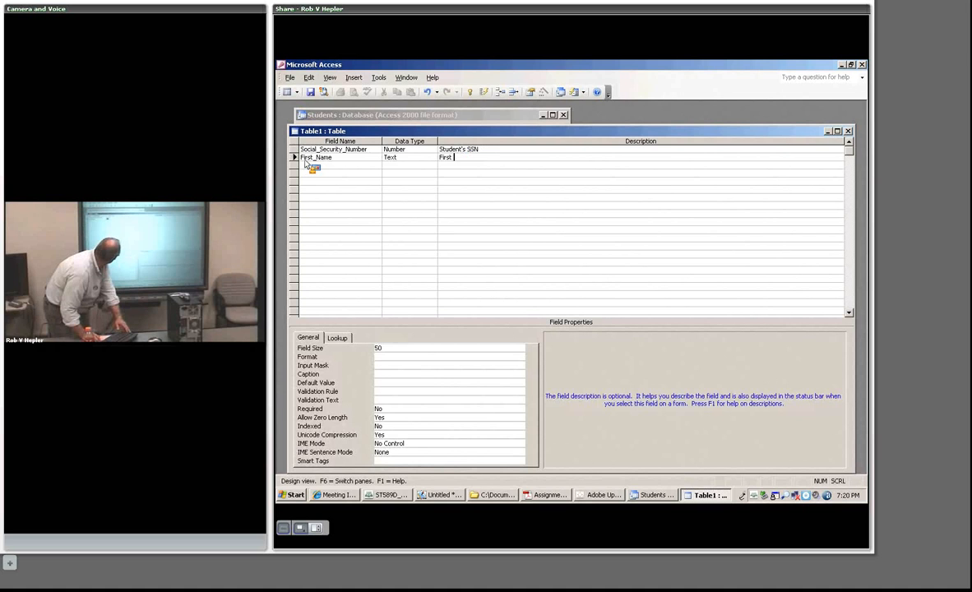
pyautogui.write('Name')
pyautogui.press('Tab')
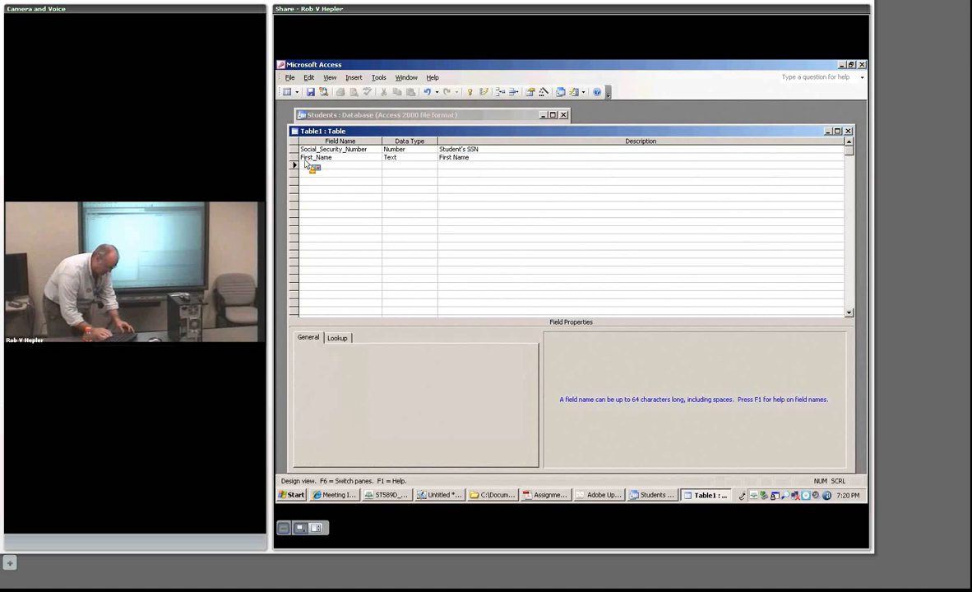
# Add a Last Name field below First_Name with the Text data type and the description "Last Name".
pyautogui.press('Tab')
pyautogui.click(312, 164)
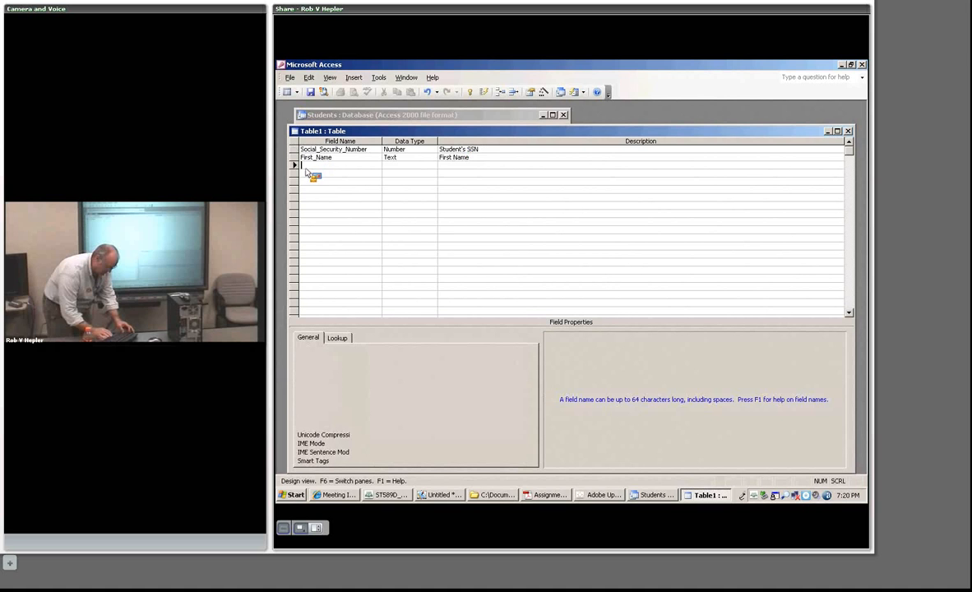
pyautogui.write('Las')
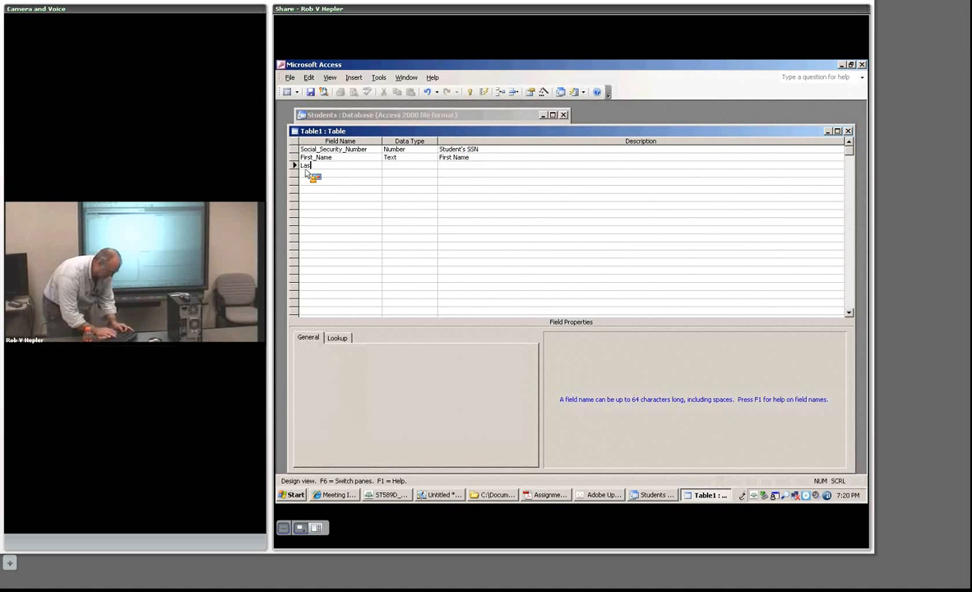
pyautogui.write('t Name')
pyautogui.press('Tab')
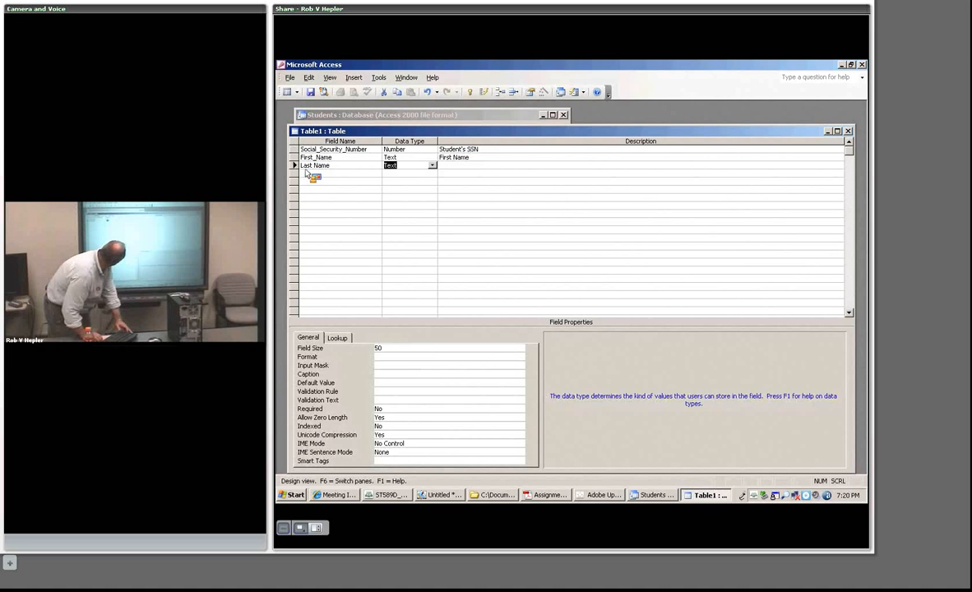
pyautogui.press('Tab')
pyautogui.write('Last Name')
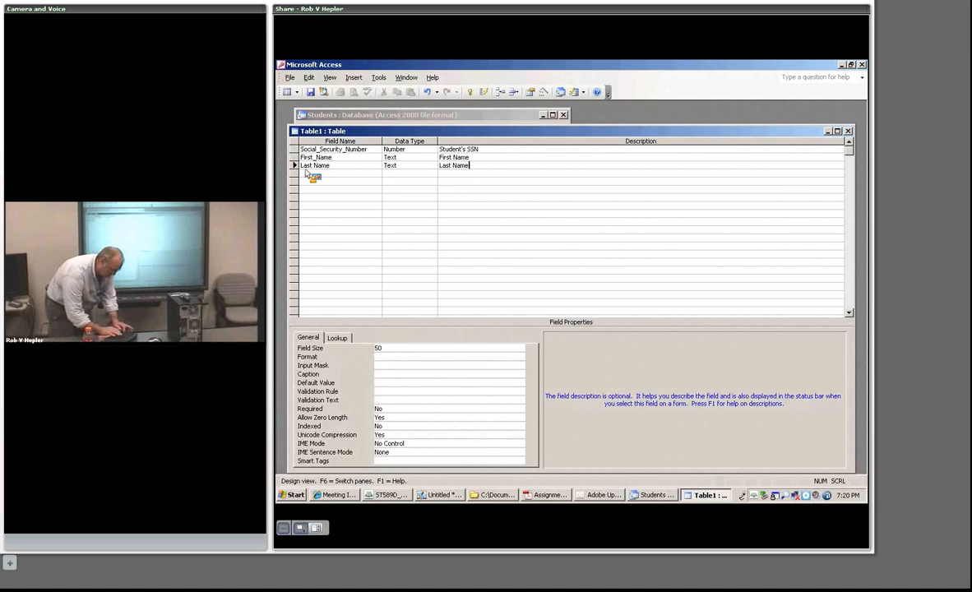
pyautogui.press('Tab')
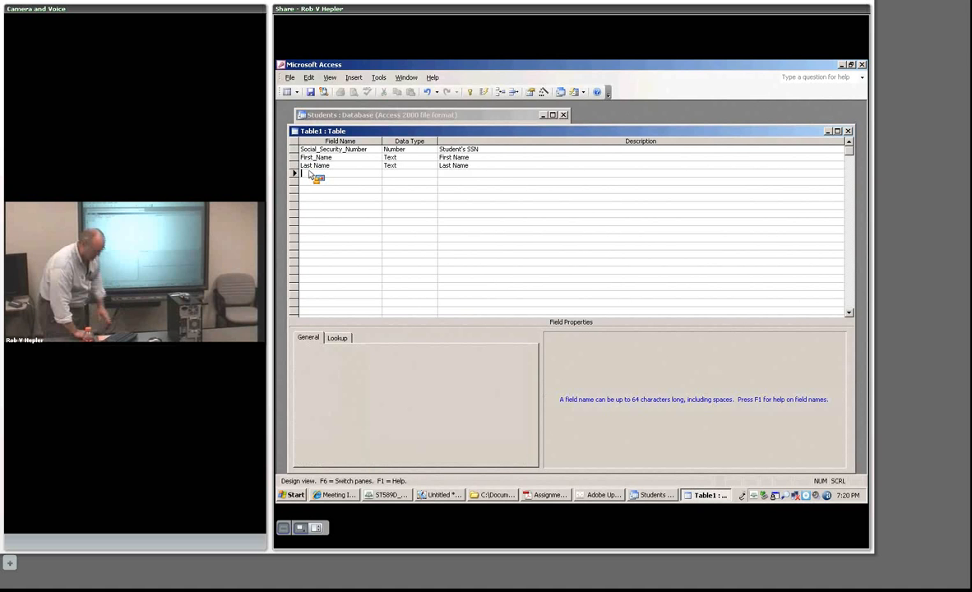
# Add a dob field with the Date/Time data type and look at its lookup and general properties.
pyautogui.write('dob')
pyautogui.press('Tab')
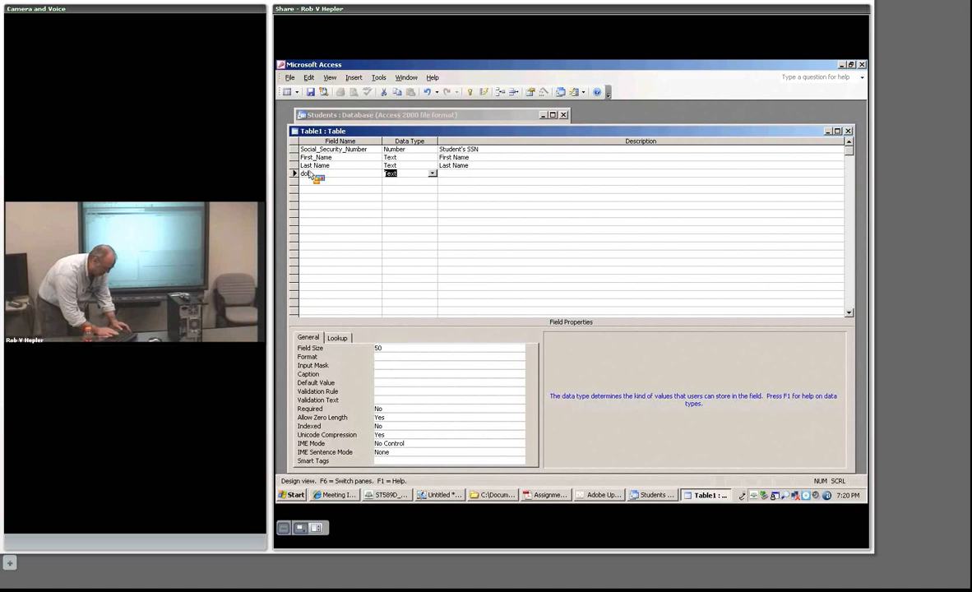
pyautogui.click(432, 174)
pyautogui.click(395, 207)
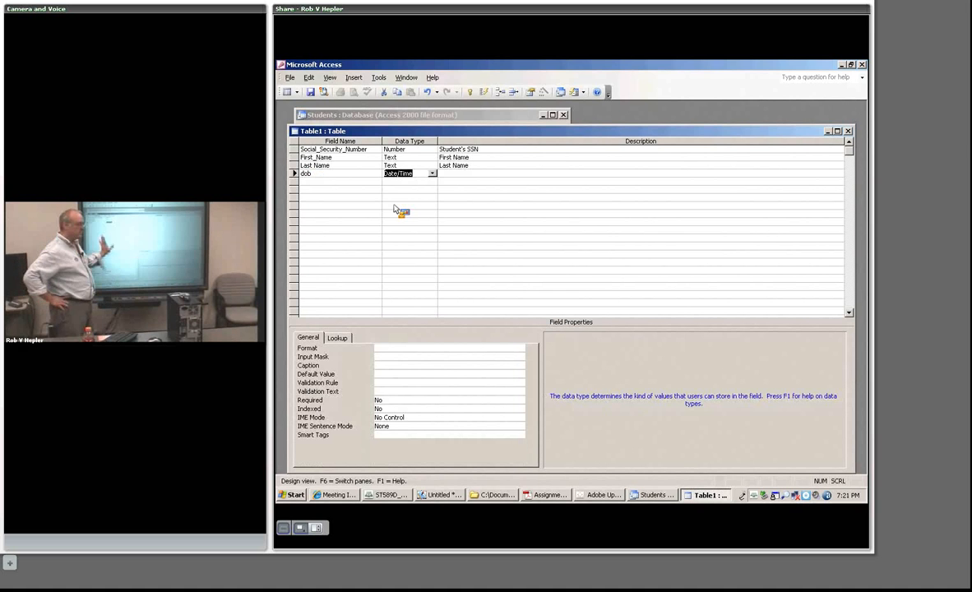
pyautogui.click(338, 337)
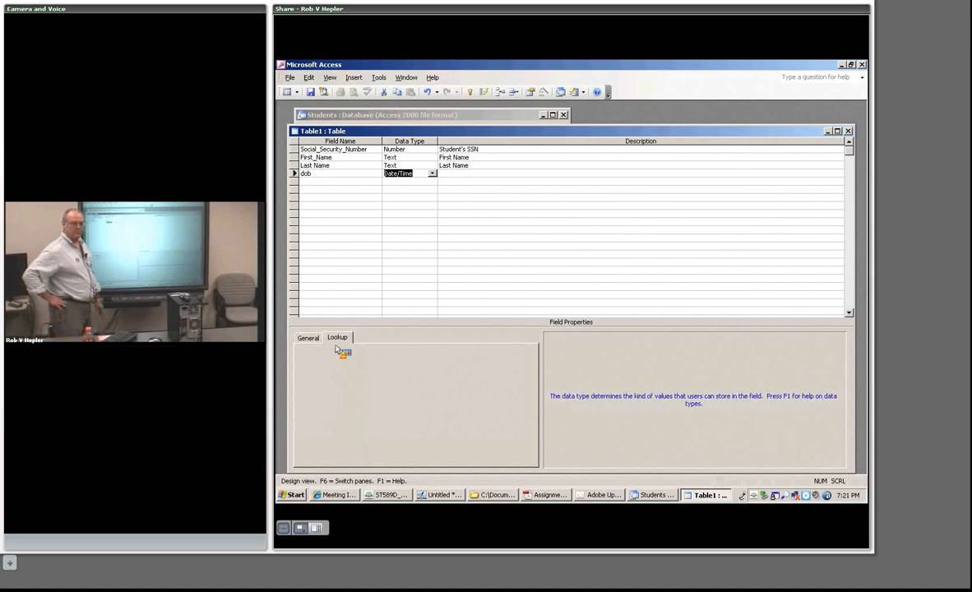
pyautogui.click(306, 338)
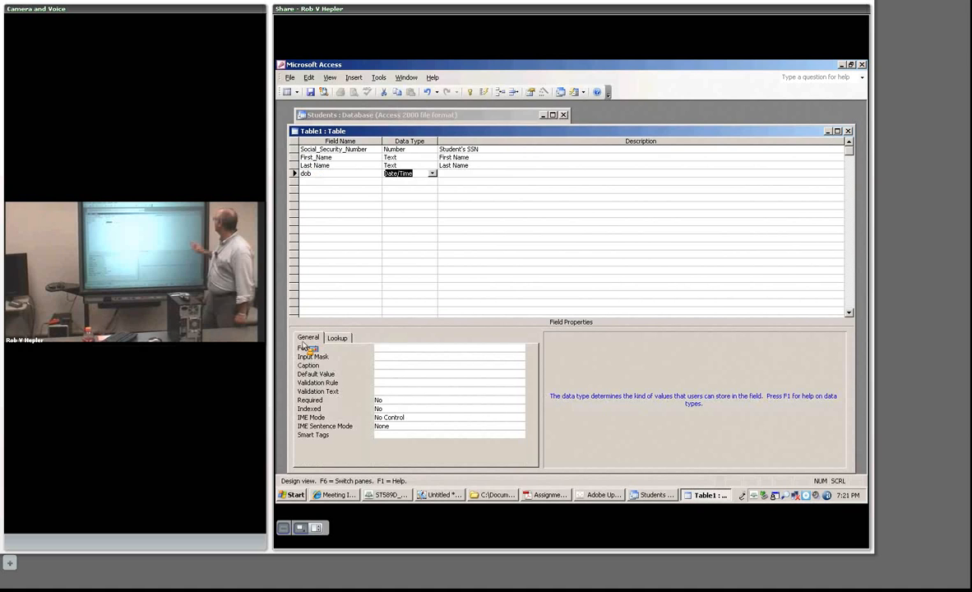
# Close the table design and choose to save its changes.
pyautogui.moveTo(856, 134); pyautogui.dragTo(859, 134)
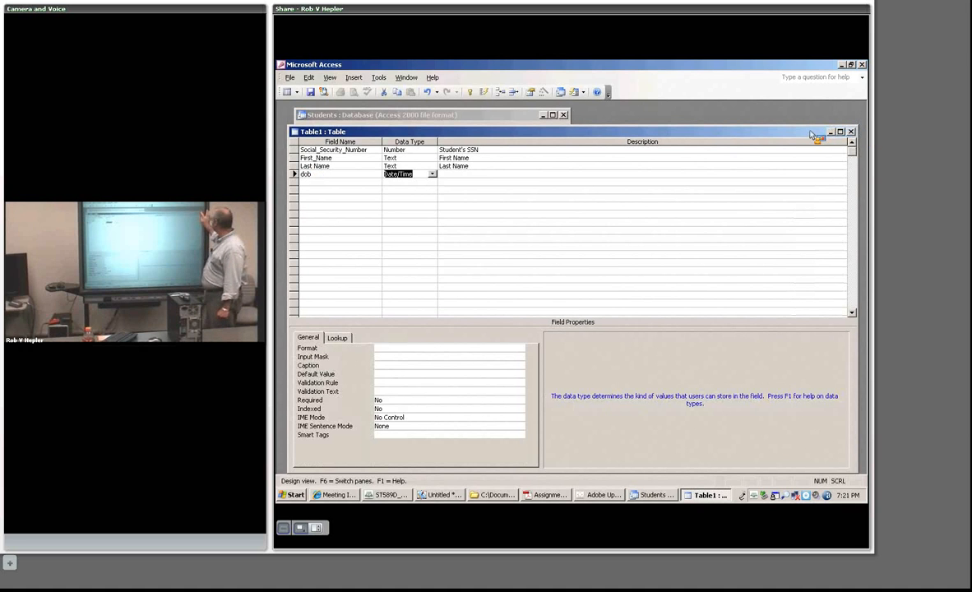
pyautogui.click(850, 131)
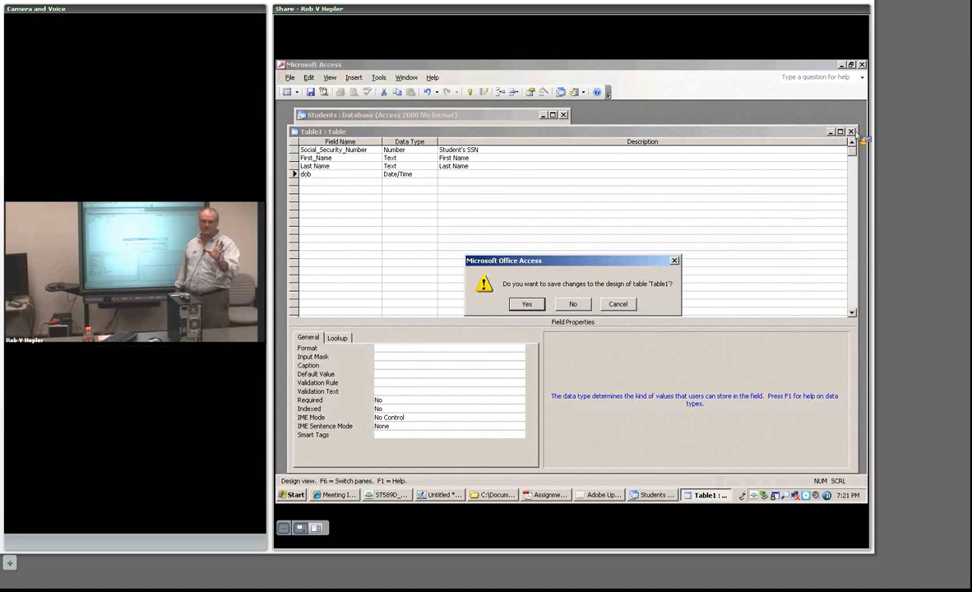
pyautogui.click(531, 306)
pyautogui.press('capslock')
pyautogui.write('ST')
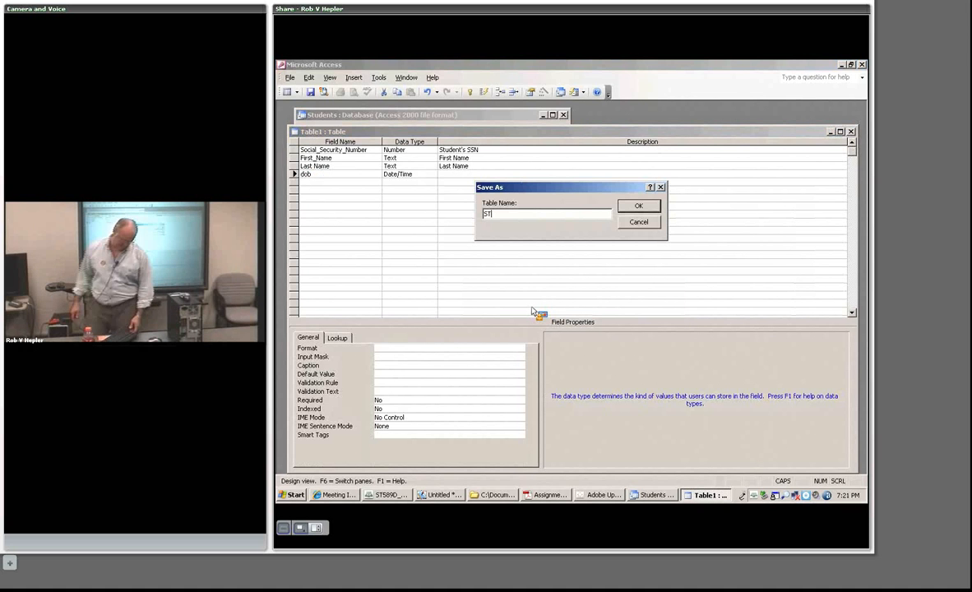
pyautogui.write('UDENT_mA')
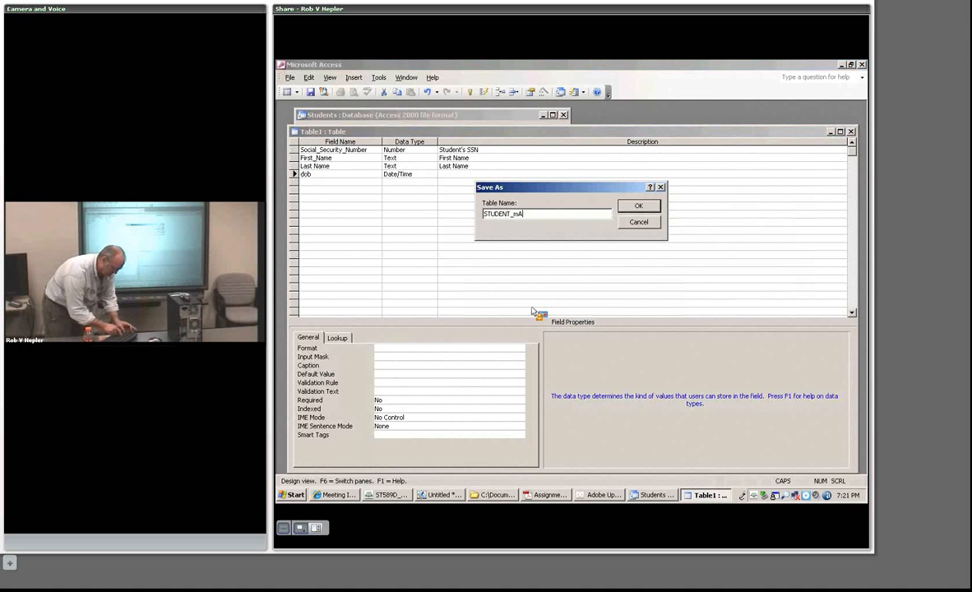
pyautogui.write('STER')
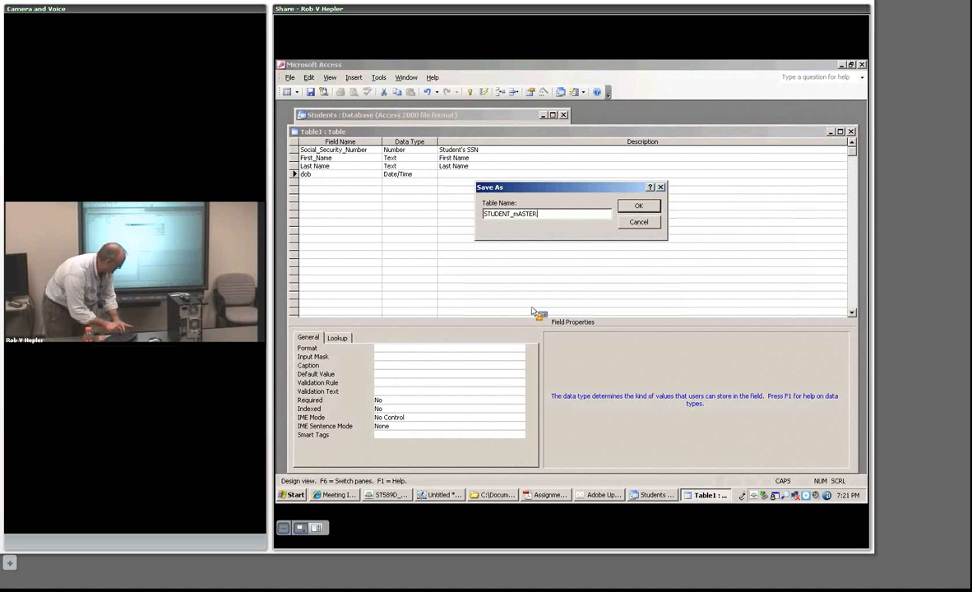
pyautogui.press('BackSpace')
pyautogui.press('BackSpace')
pyautogui.press('BackSpace')
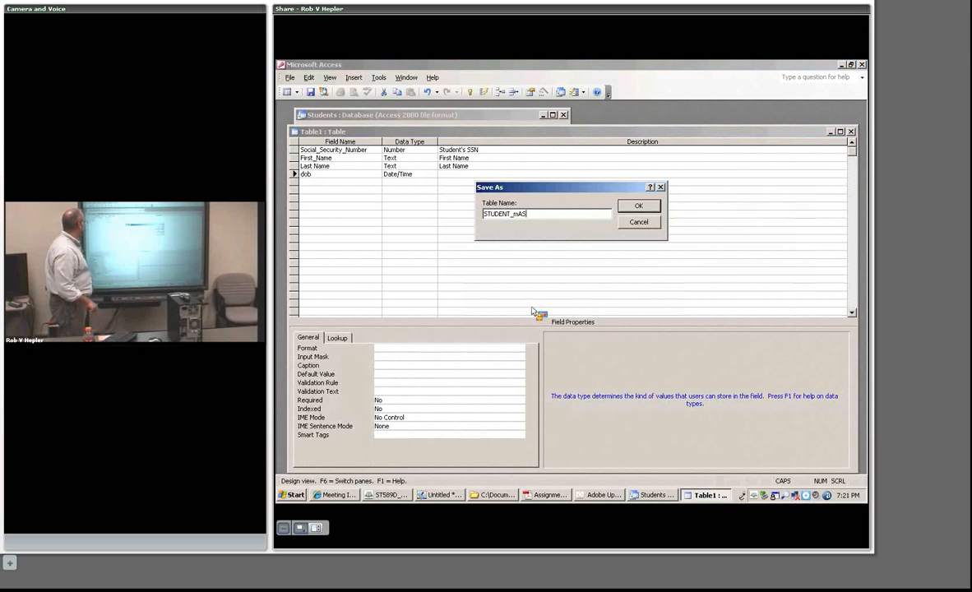
pyautogui.press('BackSpace')
pyautogui.press('BackSpace')
pyautogui.press('BackSpace')
pyautogui.press('BackSpace')
pyautogui.press('BackSpace')
pyautogui.press('BackSpace')
pyautogui.press('BackSpace')
pyautogui.press('BackSpace')
pyautogui.press('BackSpace')
pyautogui.press('BackSpace')
pyautogui.press('BackSpace')
pyautogui.press('capslock')
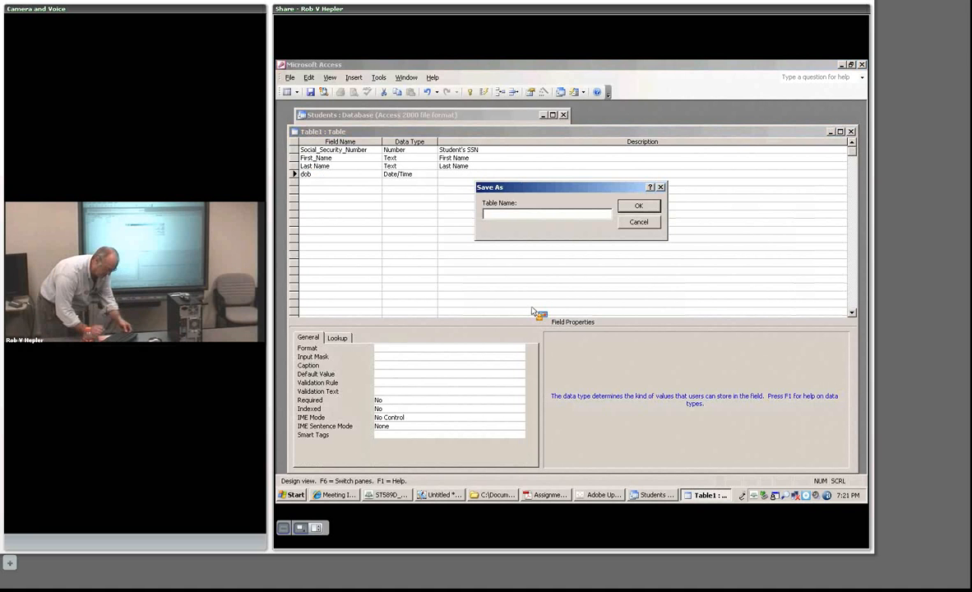
# Save the table under the name Student_Master and have a primary key created for it automatically.
pyautogui.write('Student_Master')
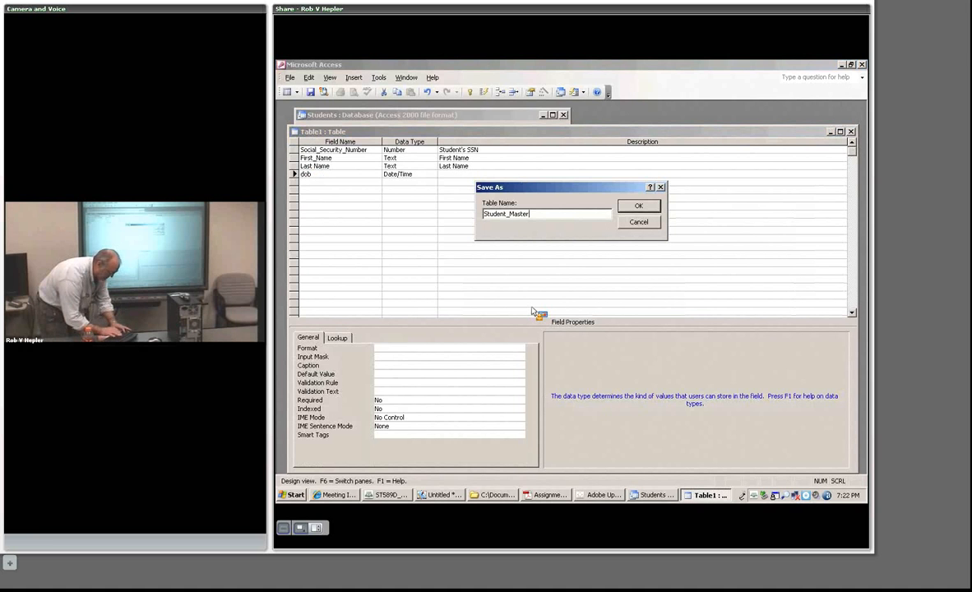
pyautogui.click(638, 208)
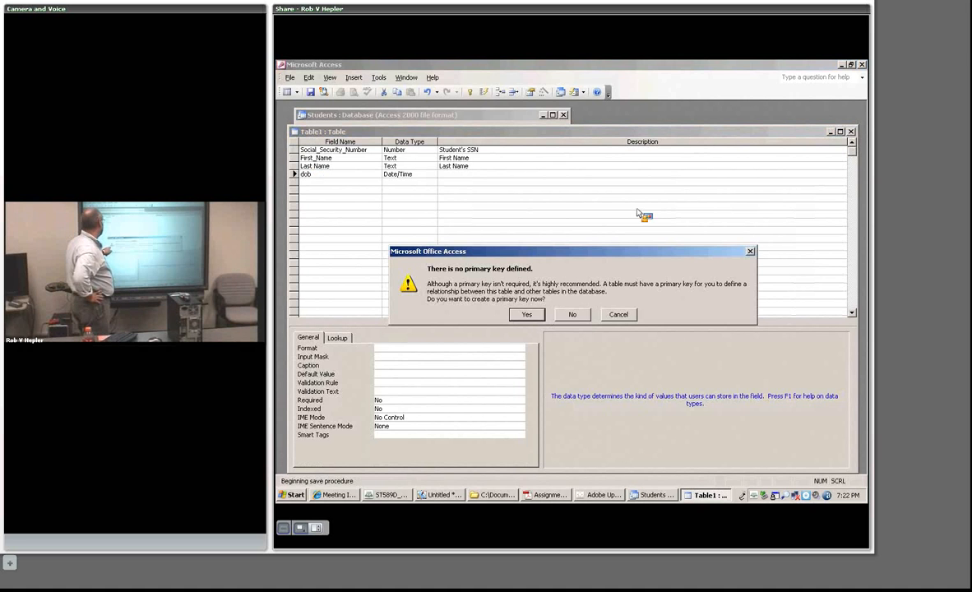
pyautogui.click(572, 314)
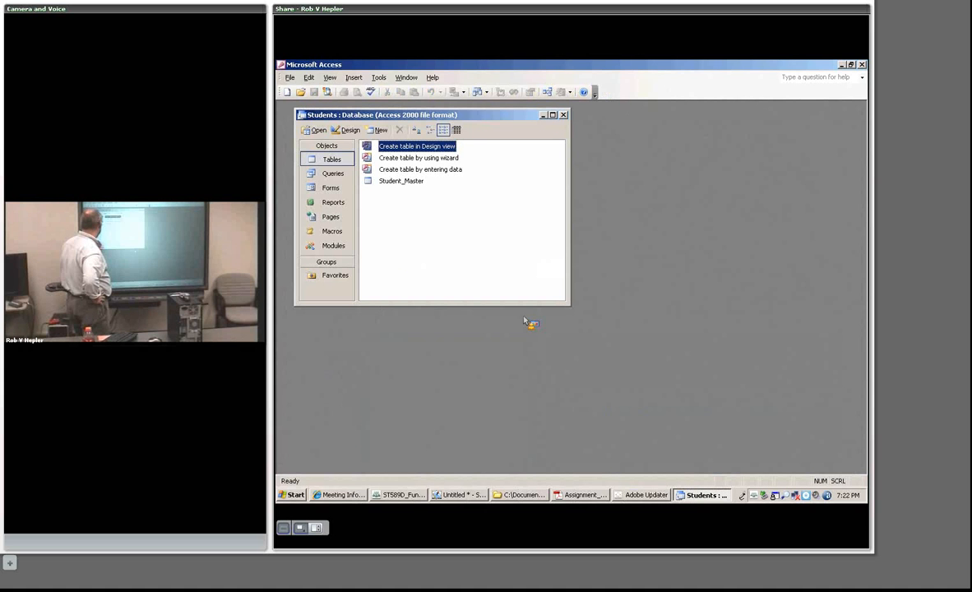
# View the empty Student_Master table with its automatically added ID column, then close it.
pyautogui.doubleClick(400, 181)
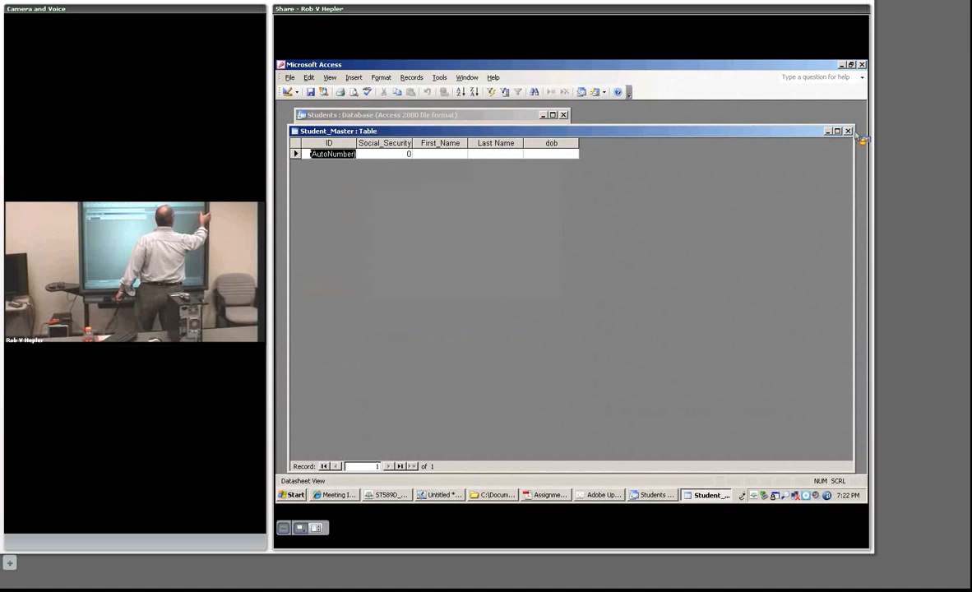
pyautogui.moveTo(856, 133); pyautogui.dragTo(856, 137)
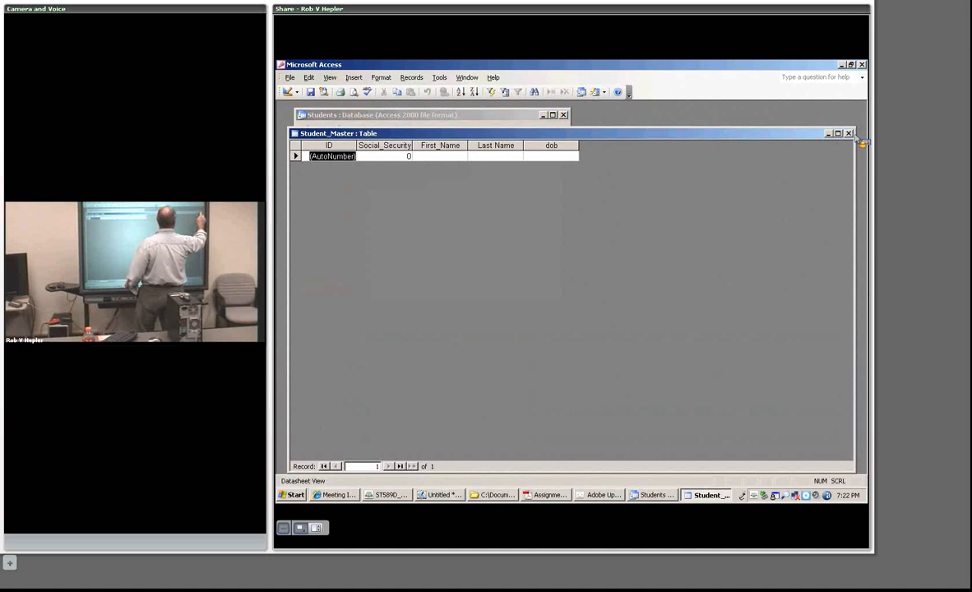
pyautogui.click(848, 133)
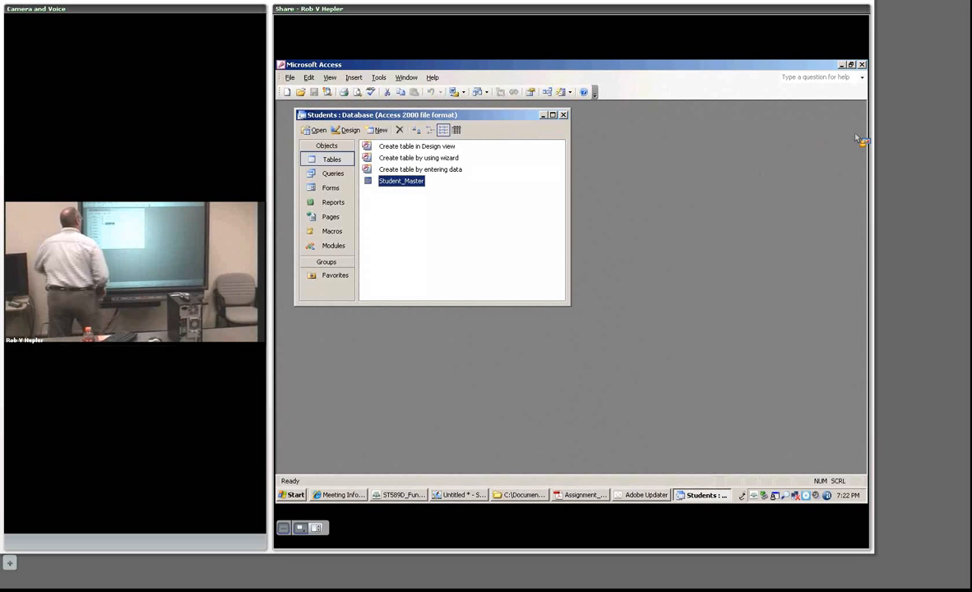
# In the Student_Master table design, remove the primary key from the ID field and delete that field.
pyautogui.click(347, 130)
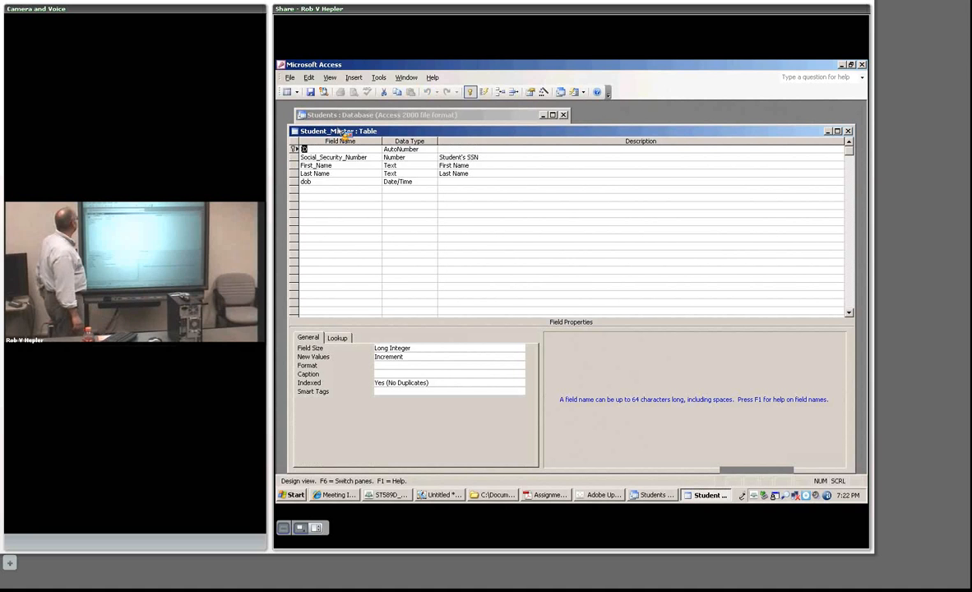
pyautogui.click(448, 150)
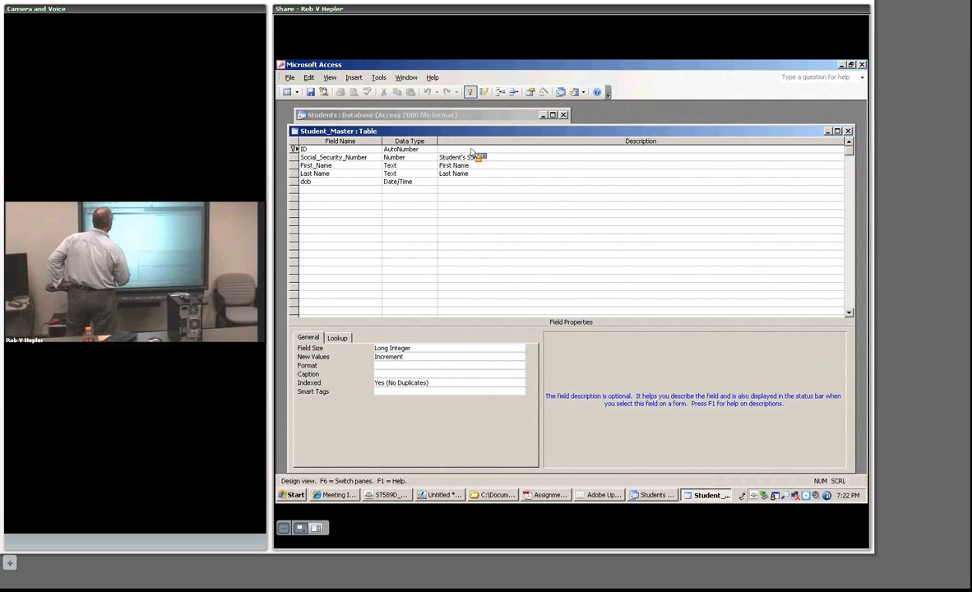
pyautogui.rightClick(473, 154)
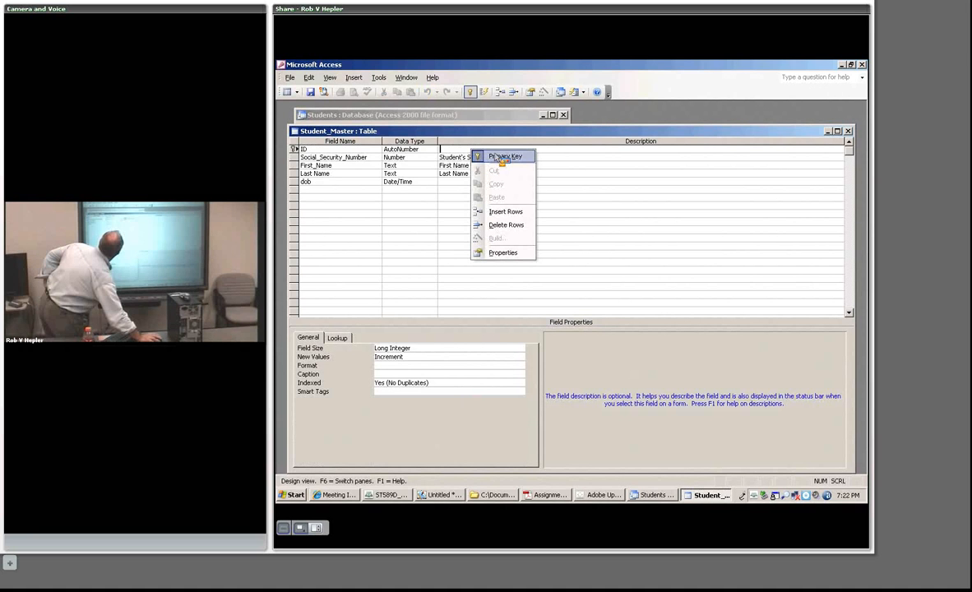
pyautogui.click(498, 157)
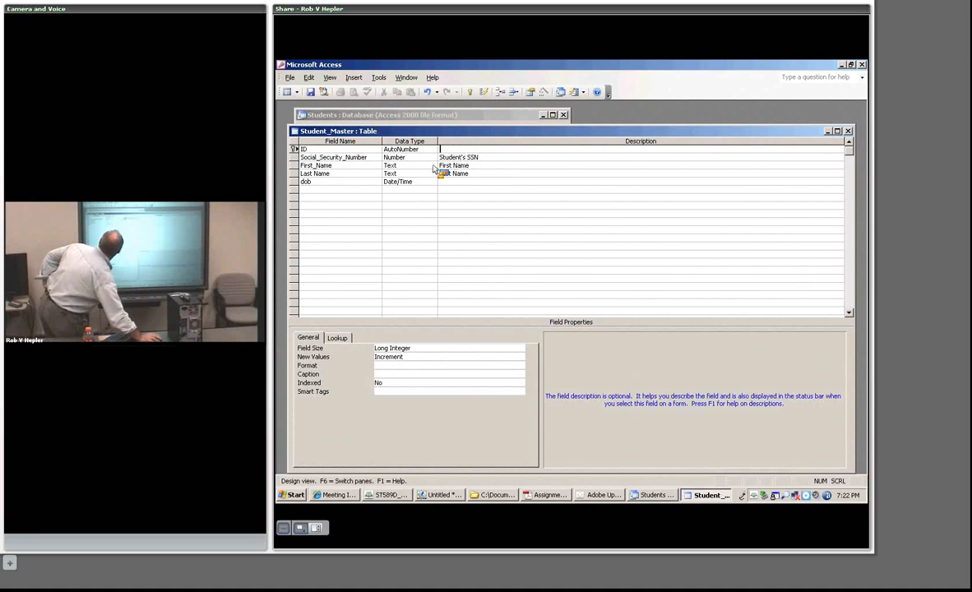
pyautogui.click(293, 151)
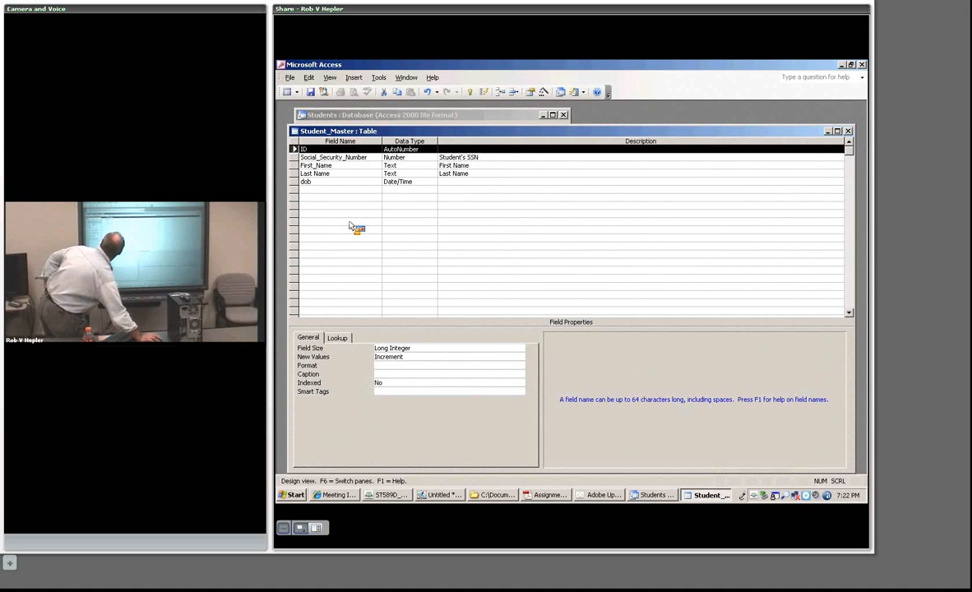
pyautogui.press('Delete')
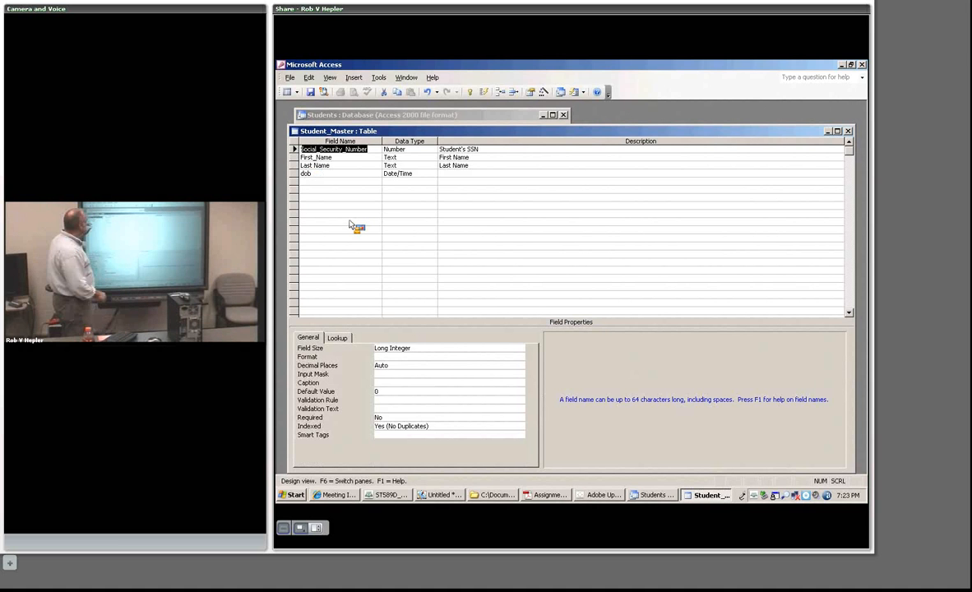
# Make Social_Security_Number the primary key of Student_Master and close the design with its changes saved.
pyautogui.rightClick(495, 152)
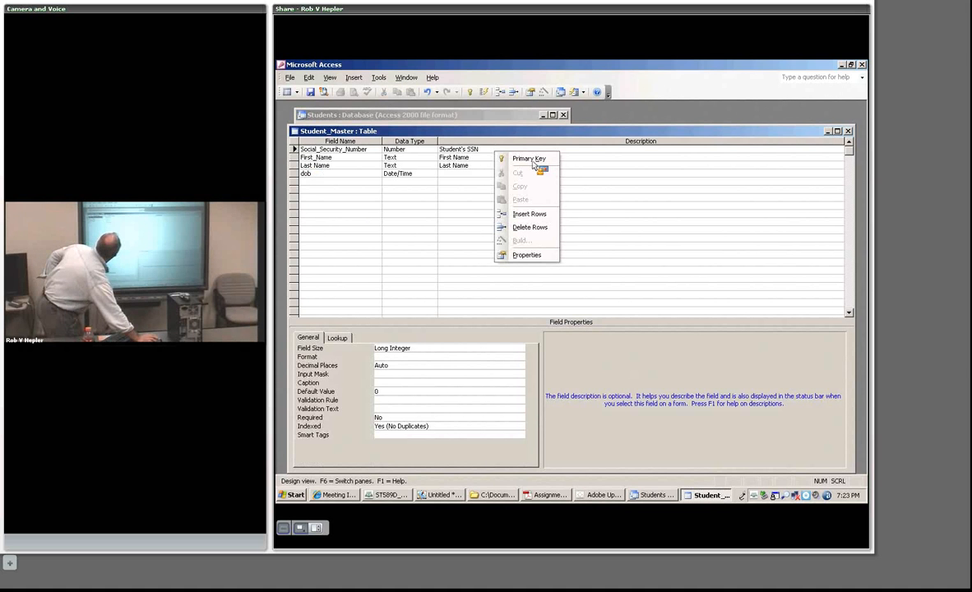
pyautogui.click(529, 158)
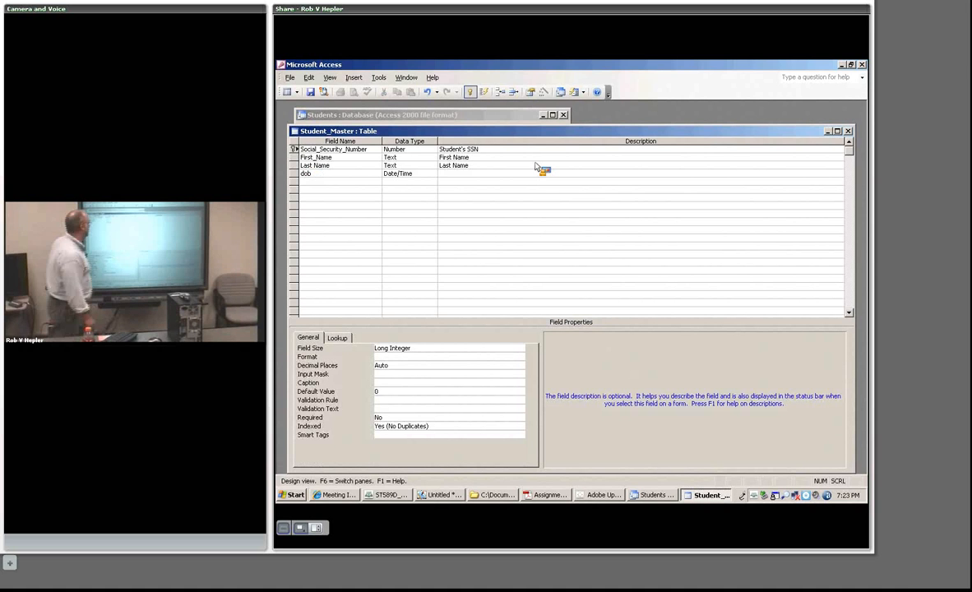
pyautogui.click(848, 131)
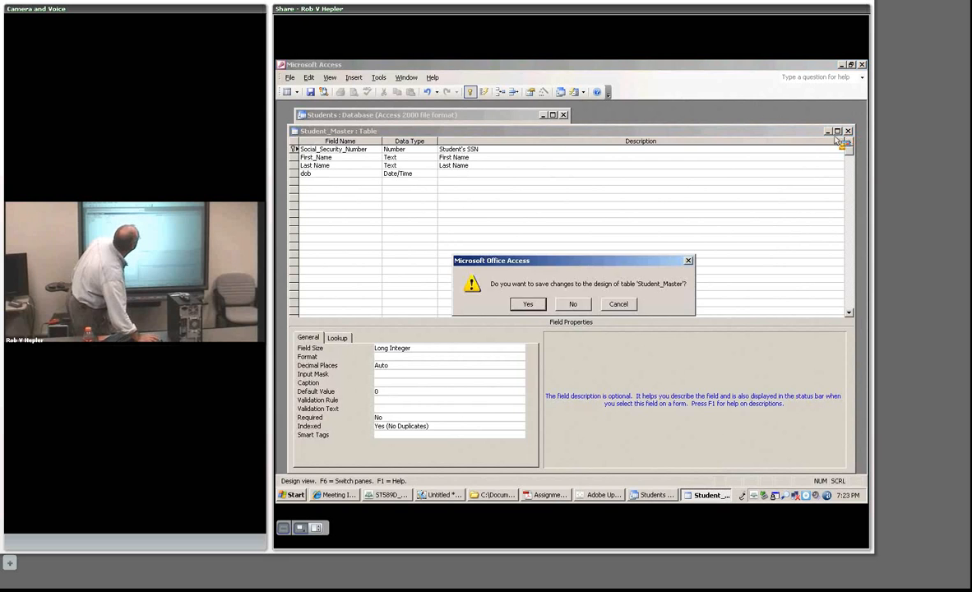
pyautogui.click(539, 304)
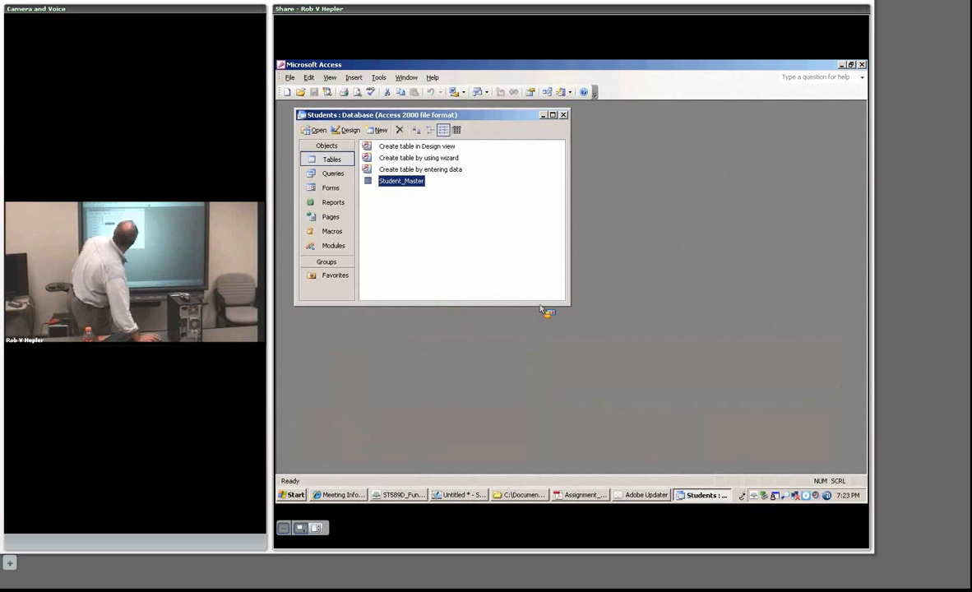
# Open the Student_Master table and fill in a test record's social security number, first name and last name.
pyautogui.doubleClick(394, 182)
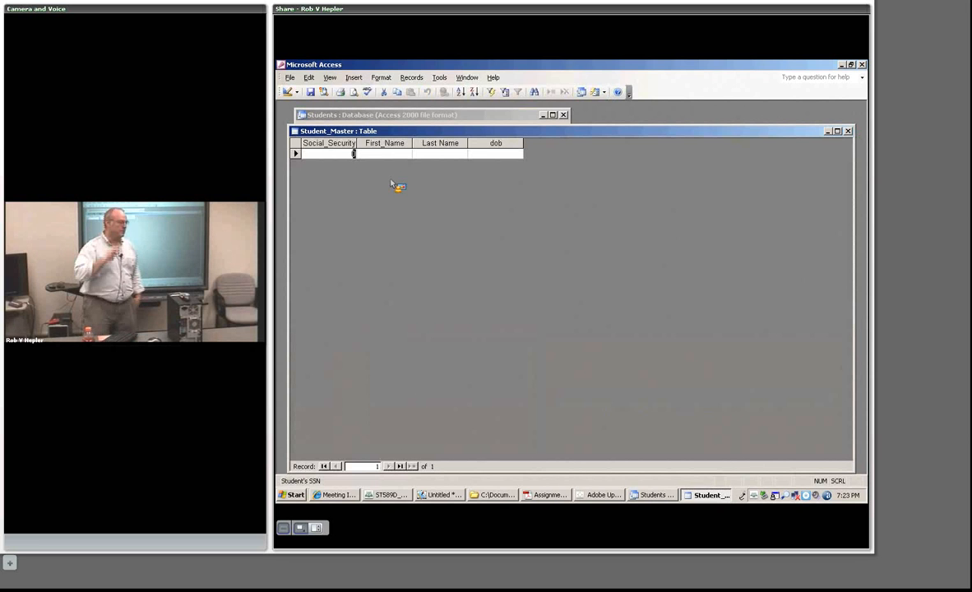
pyautogui.write('1')
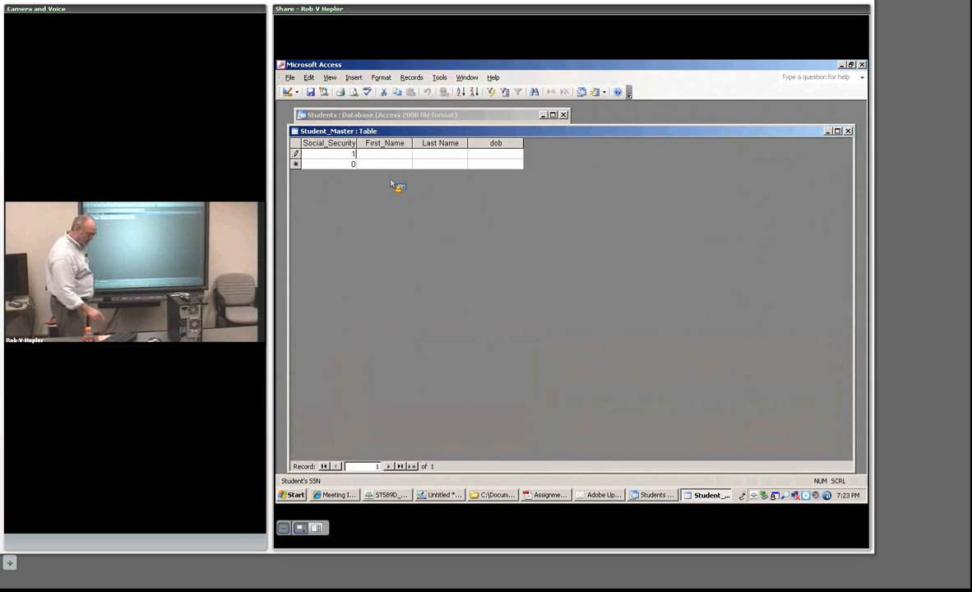
pyautogui.press('Tab')
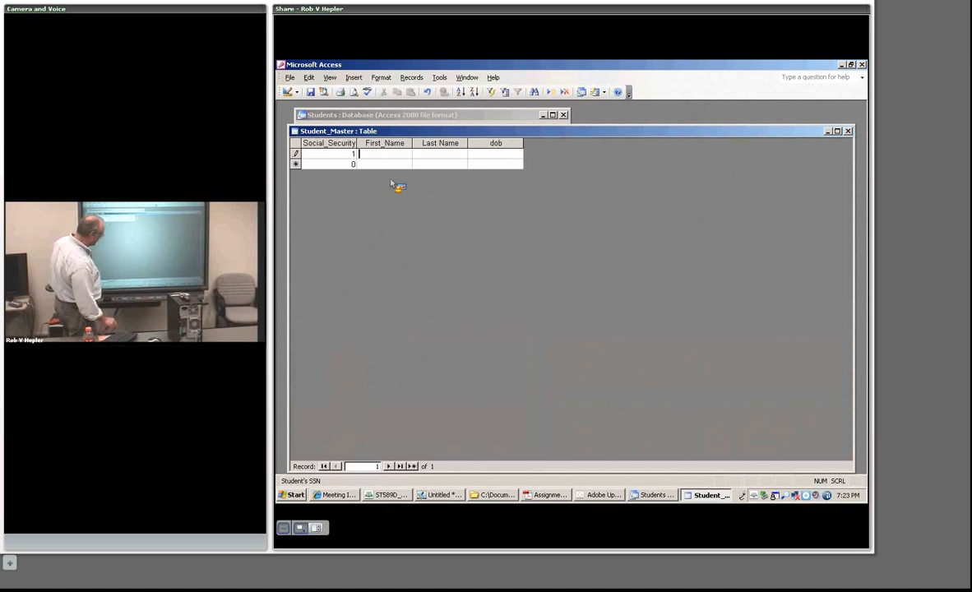
pyautogui.write('a')
pyautogui.press('Tab')
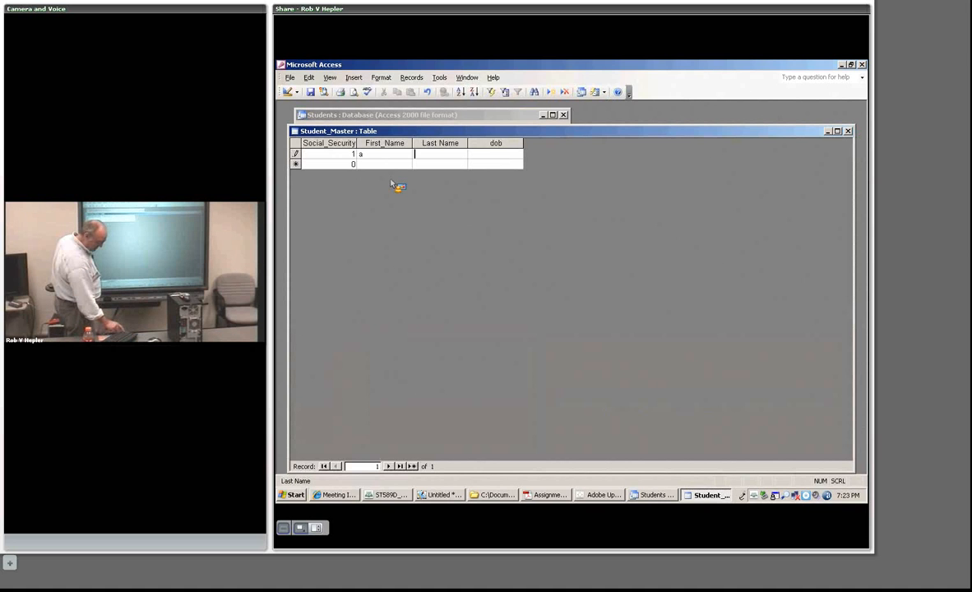
pyautogui.write('aa')
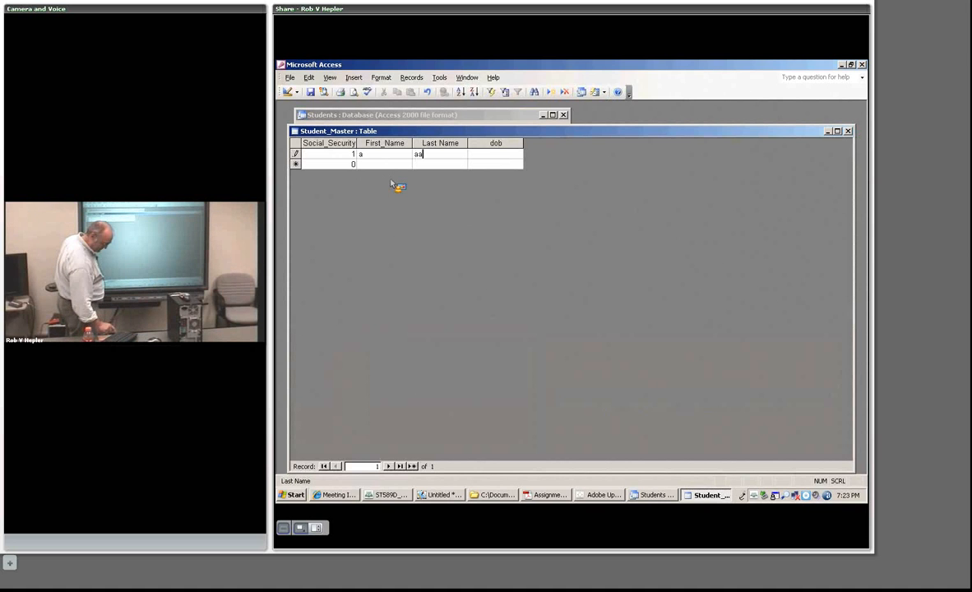
pyautogui.press('Tab')
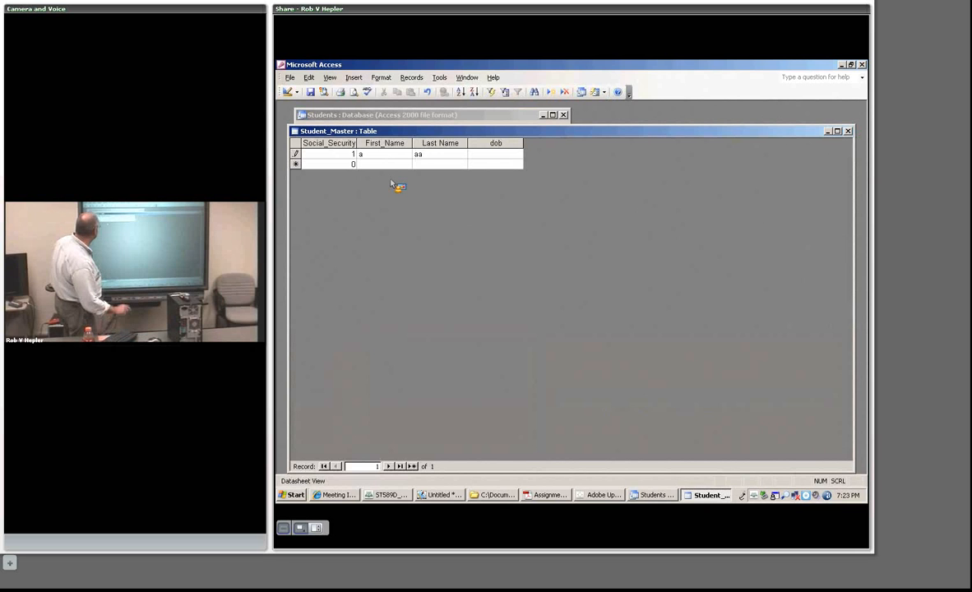
# Try two six-digit dates of birth without separators in the test record's dob field.
pyautogui.write('010101')
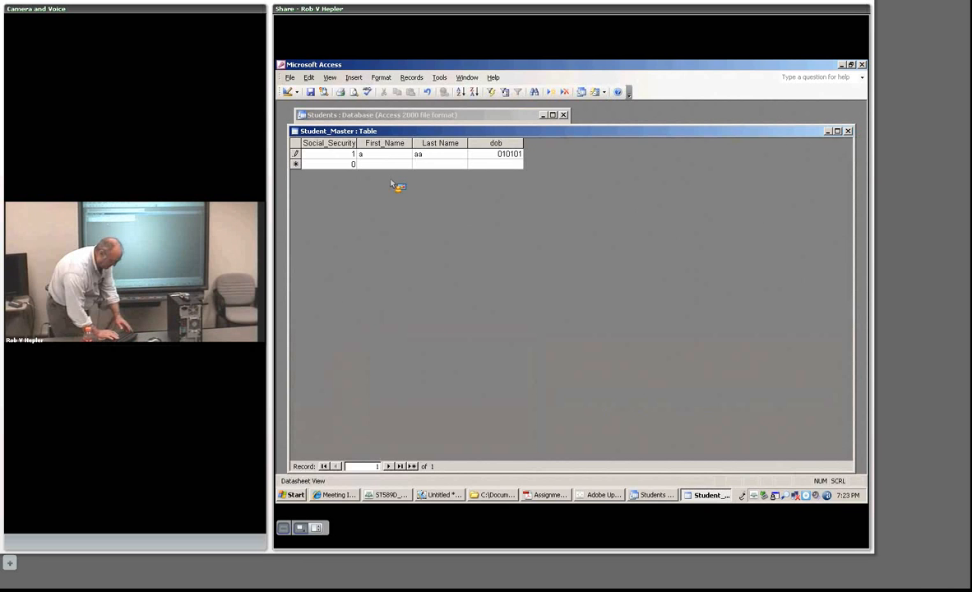
pyautogui.press('Tab')
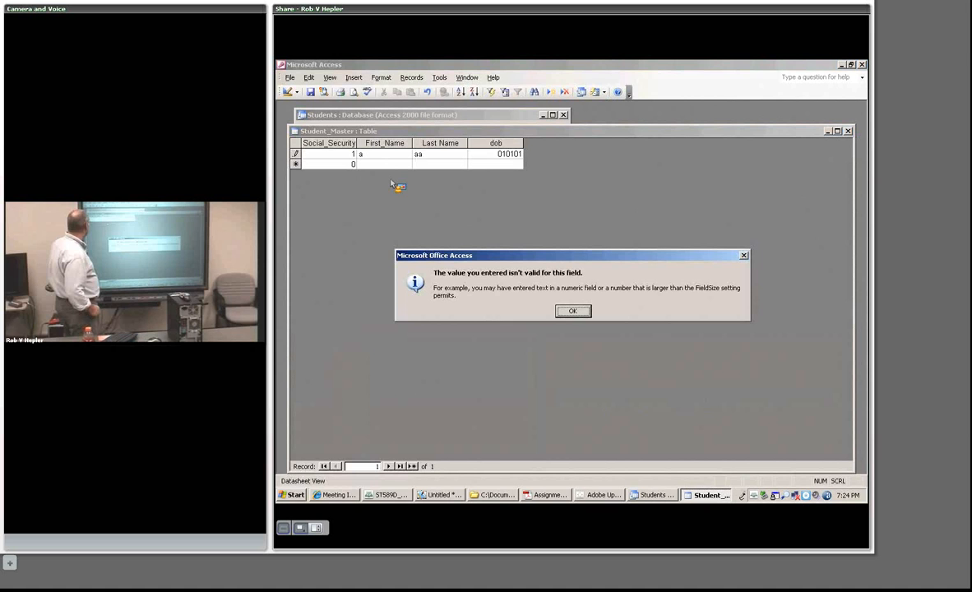
pyautogui.click(573, 312)
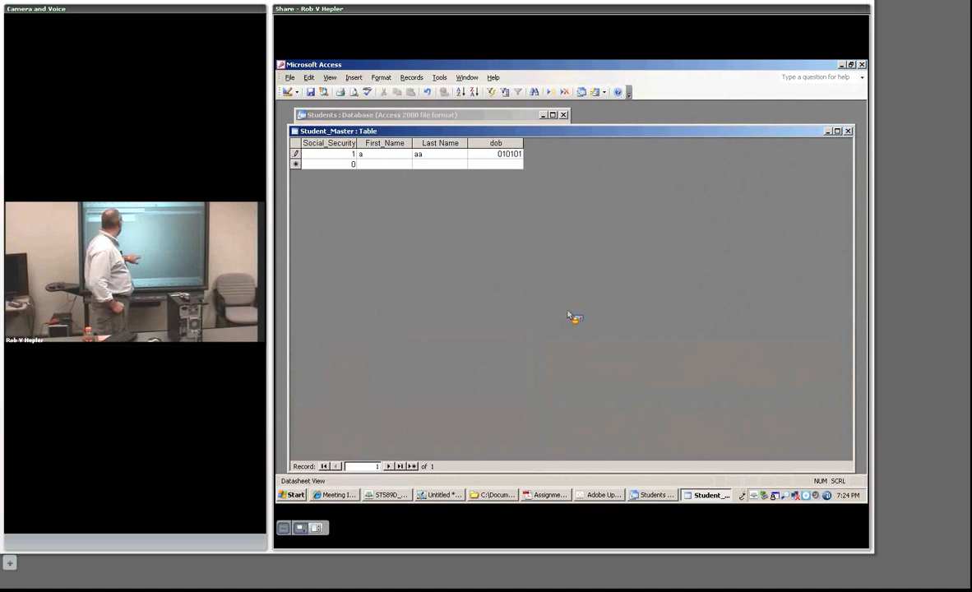
pyautogui.press('Escape')
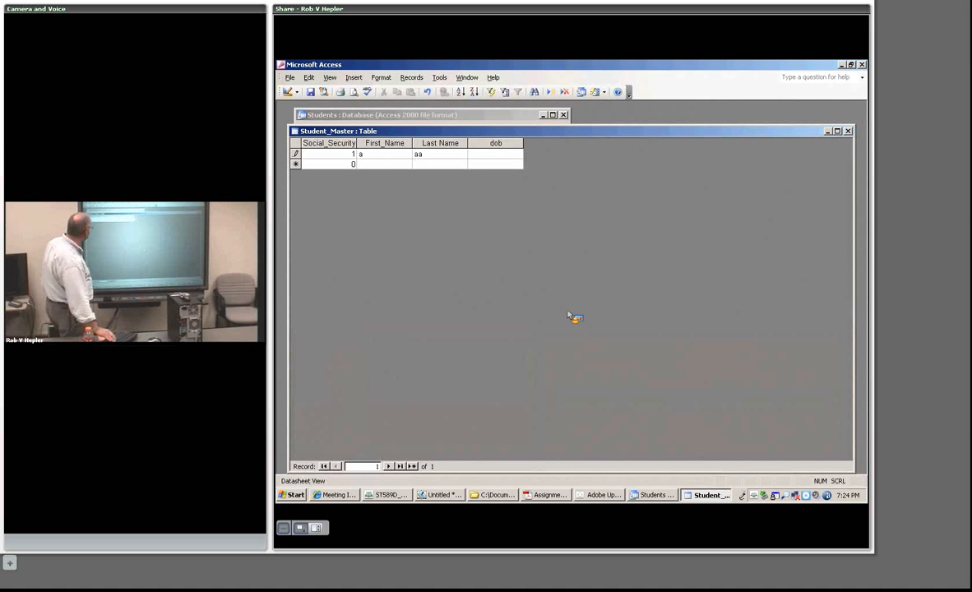
pyautogui.write('1')
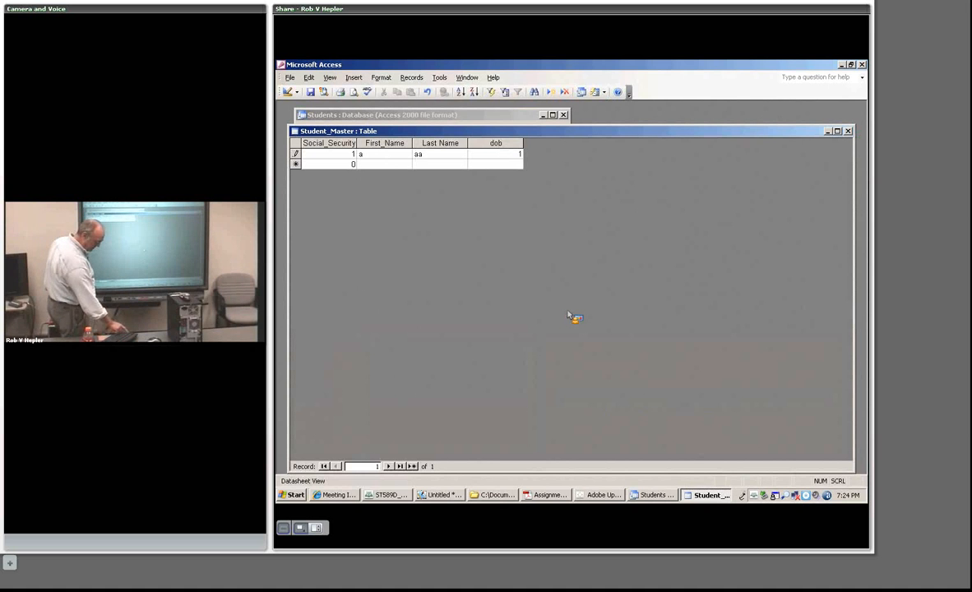
pyautogui.write('2196')
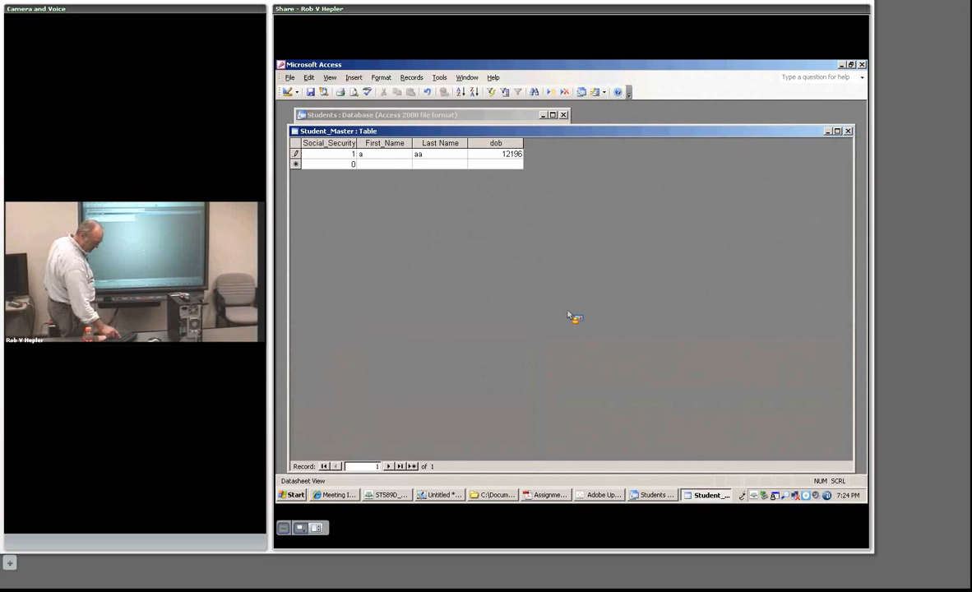
pyautogui.write('7')
pyautogui.press('Return')
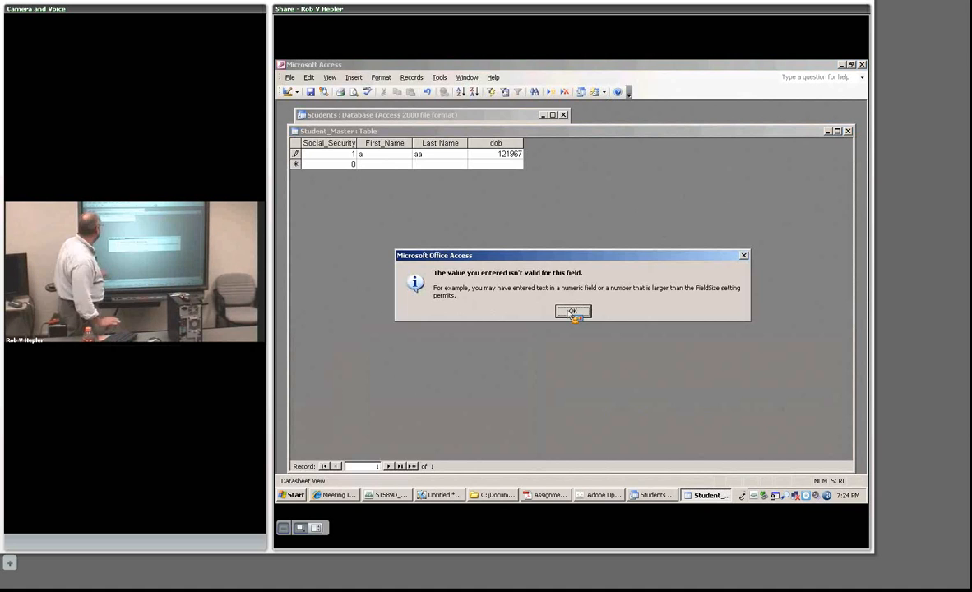
pyautogui.click(573, 312)
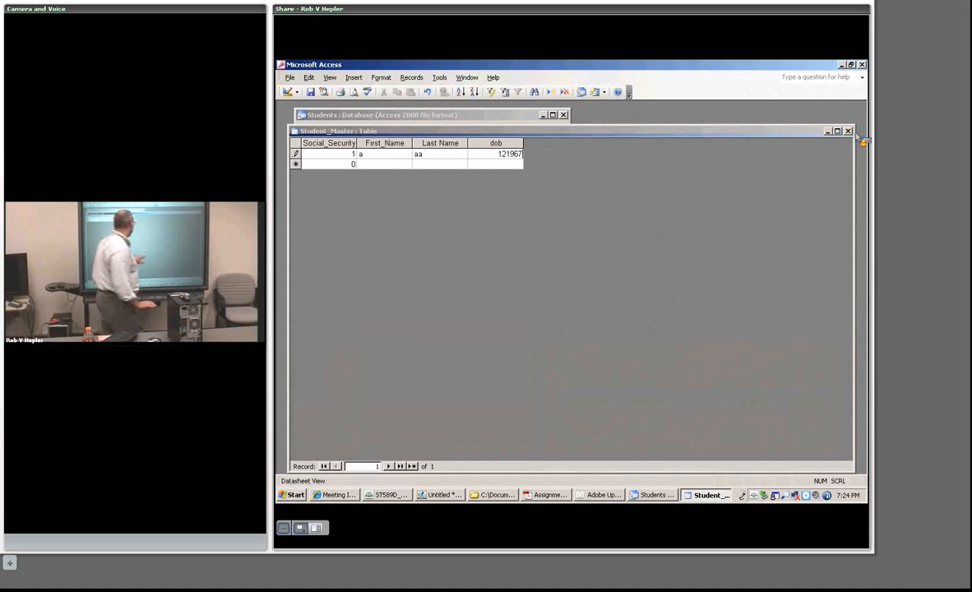
# Close the Student_Master table and discard the unsaved test record.
pyautogui.moveTo(860, 140); pyautogui.dragTo(862, 156)
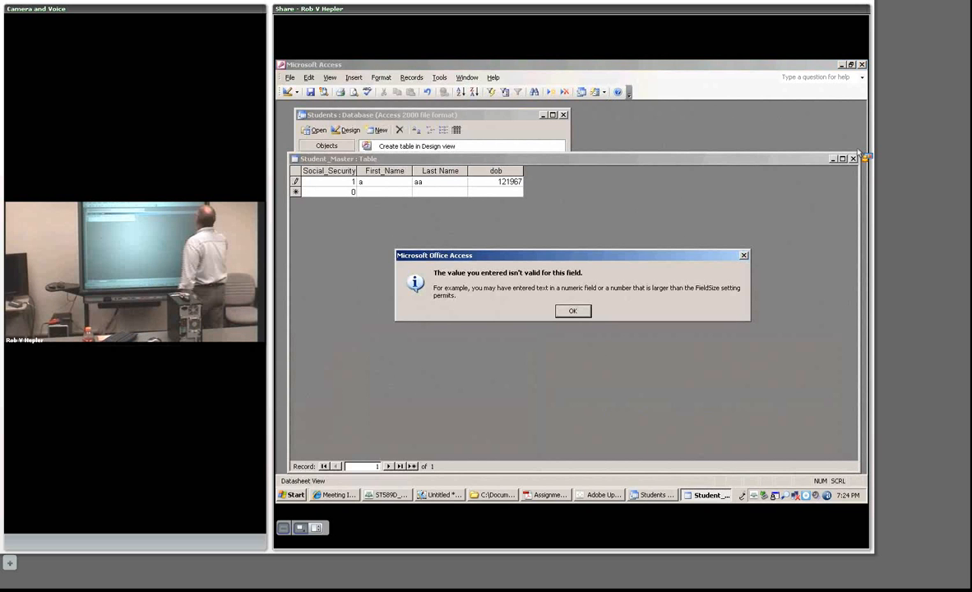
pyautogui.click(573, 313)
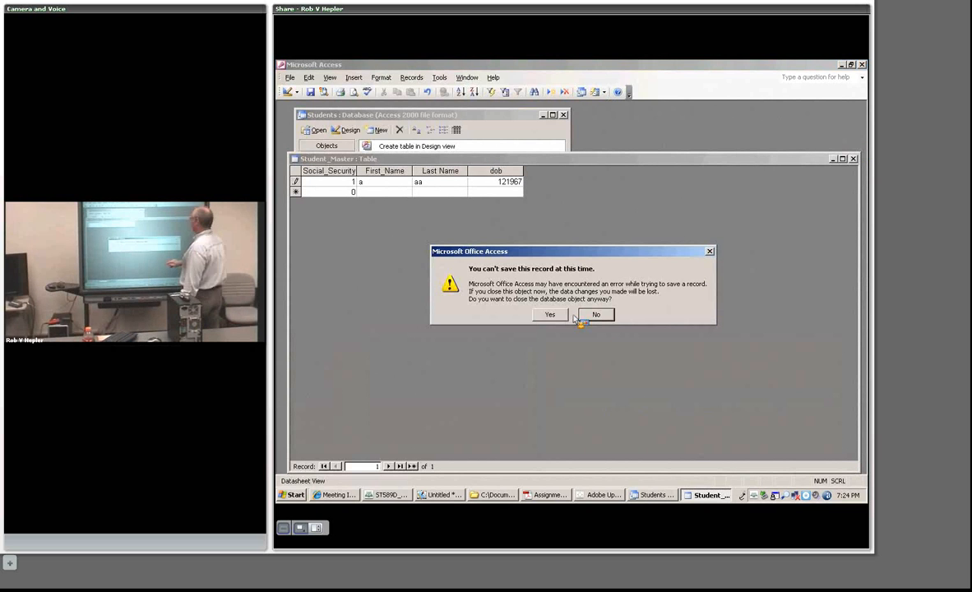
pyautogui.click(551, 315)
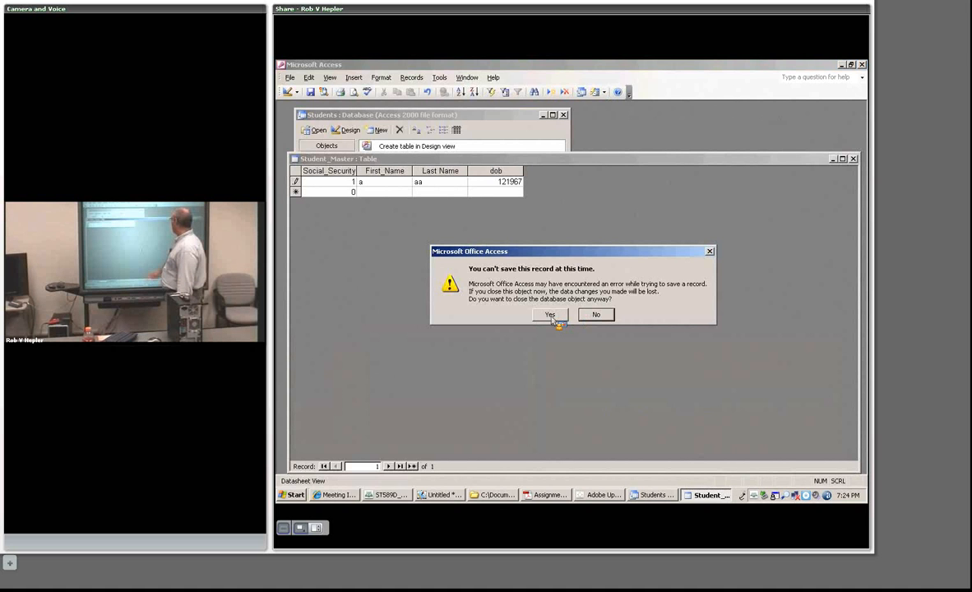
pyautogui.click(551, 316)
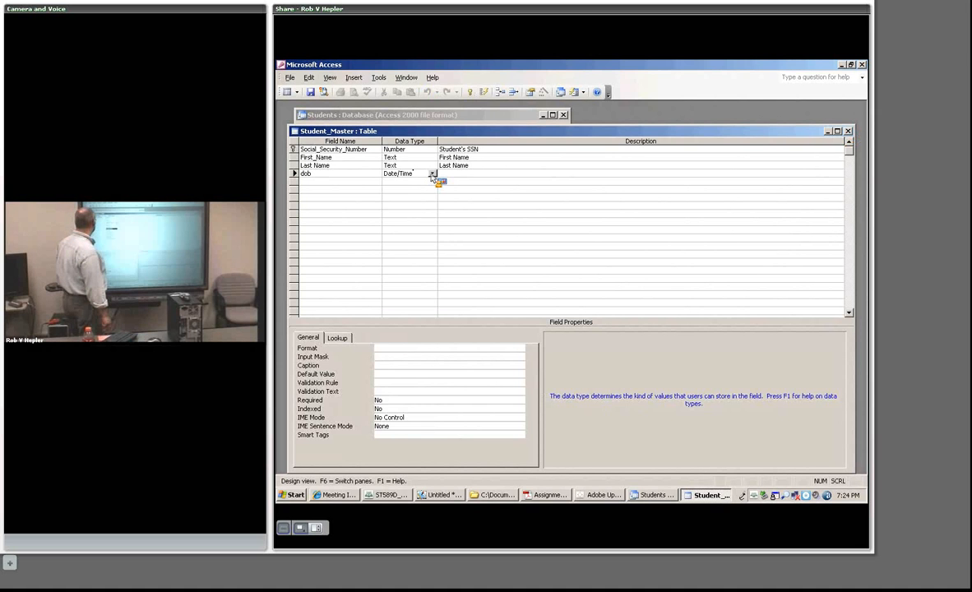
# Change the dob field's data type to Number in the Student_Master design, then save and close it.
pyautogui.click(431, 174)
pyautogui.click(400, 201)
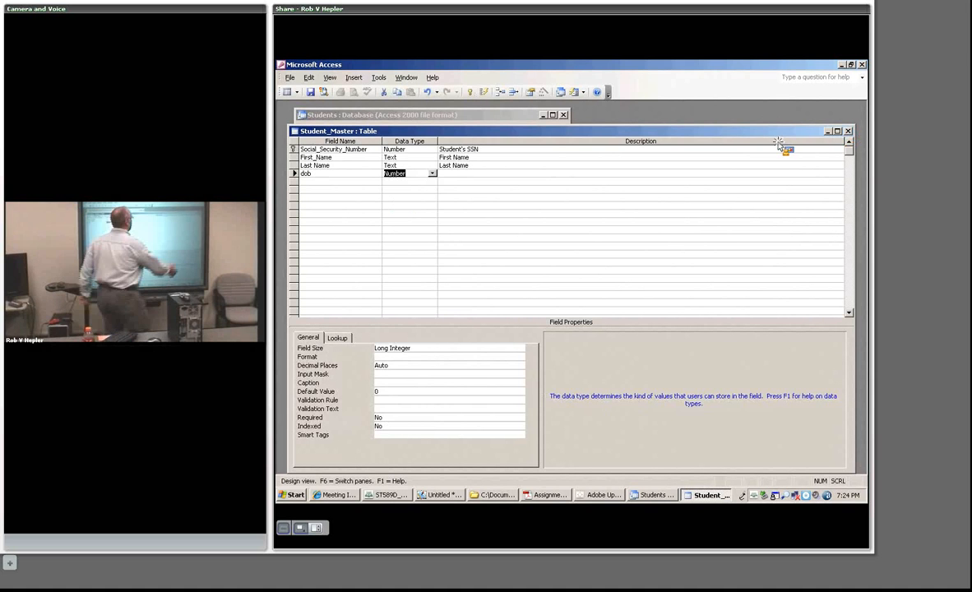
pyautogui.click(848, 132)
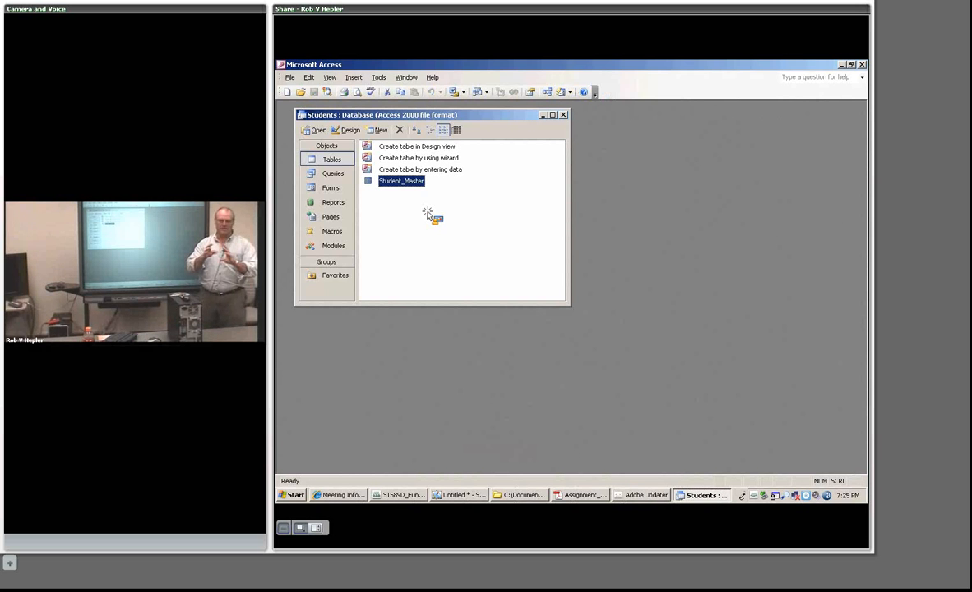
# Open the Student_Master table for data entry.
pyautogui.doubleClick(401, 181)
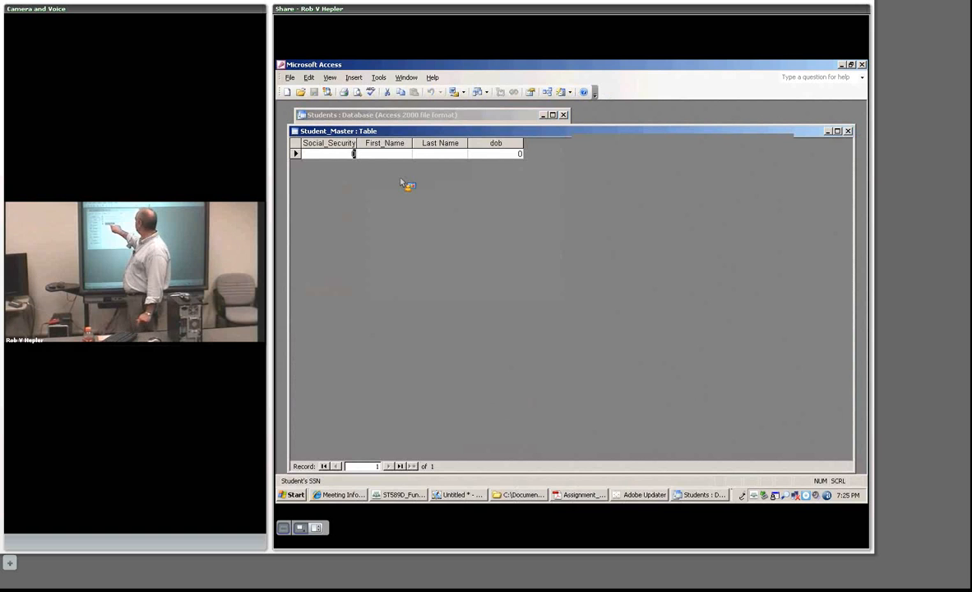
pyautogui.write('1')
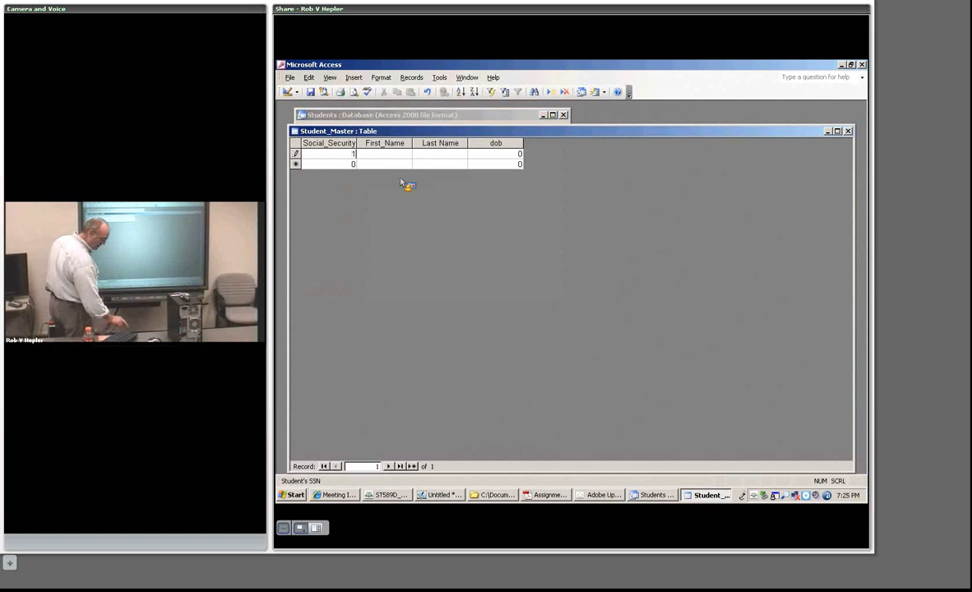
pyautogui.press('Escape')
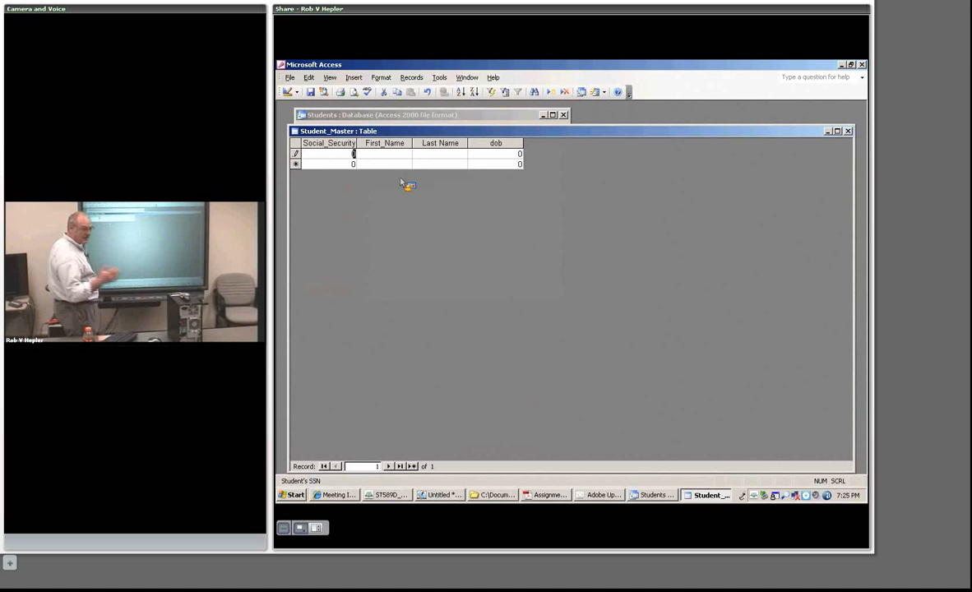
pyautogui.press('Escape')
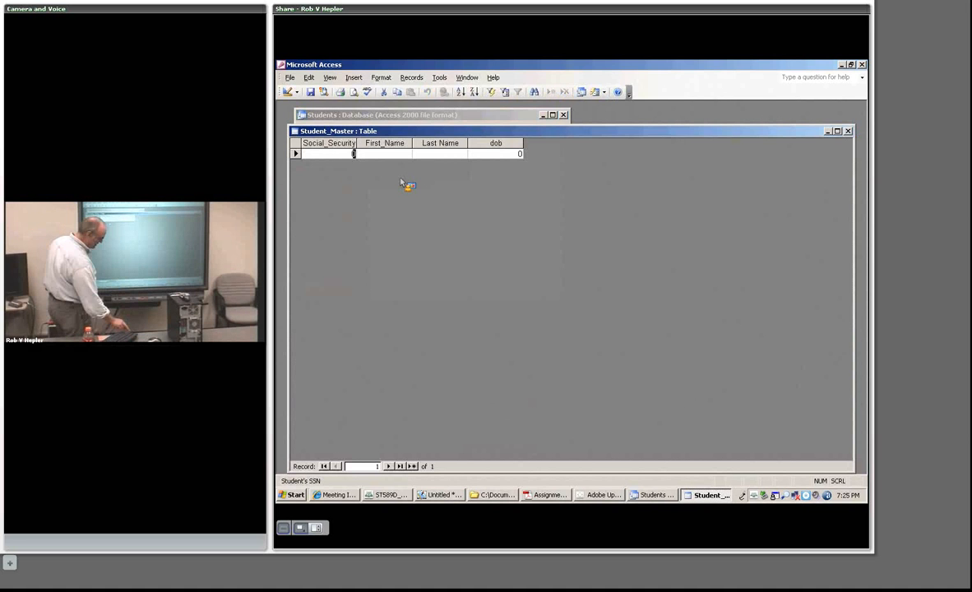
# Enter the first sample record with a social security number, first name a, last name aa and a six-digit date of birth.
pyautogui.write('1')
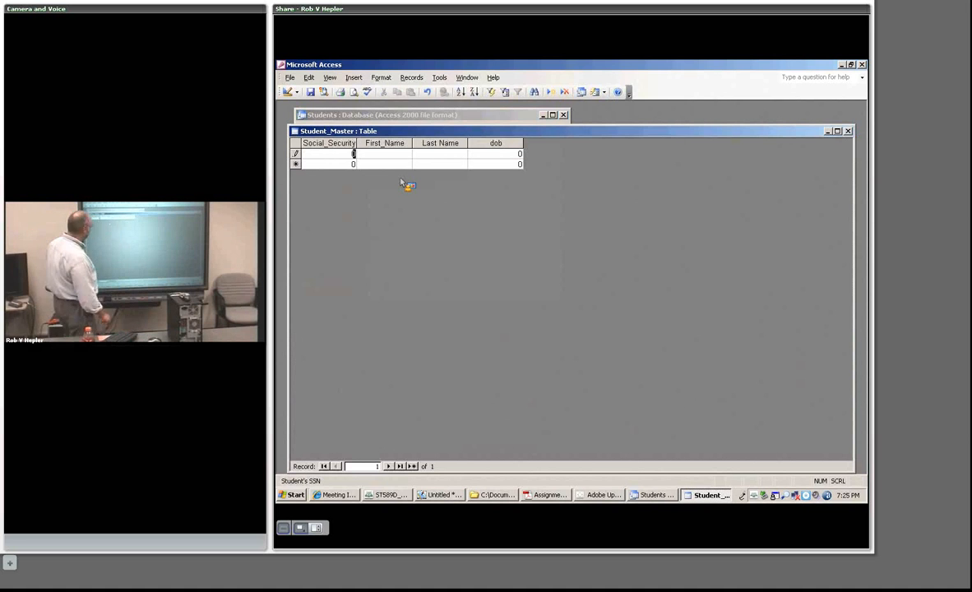
pyautogui.write('1')
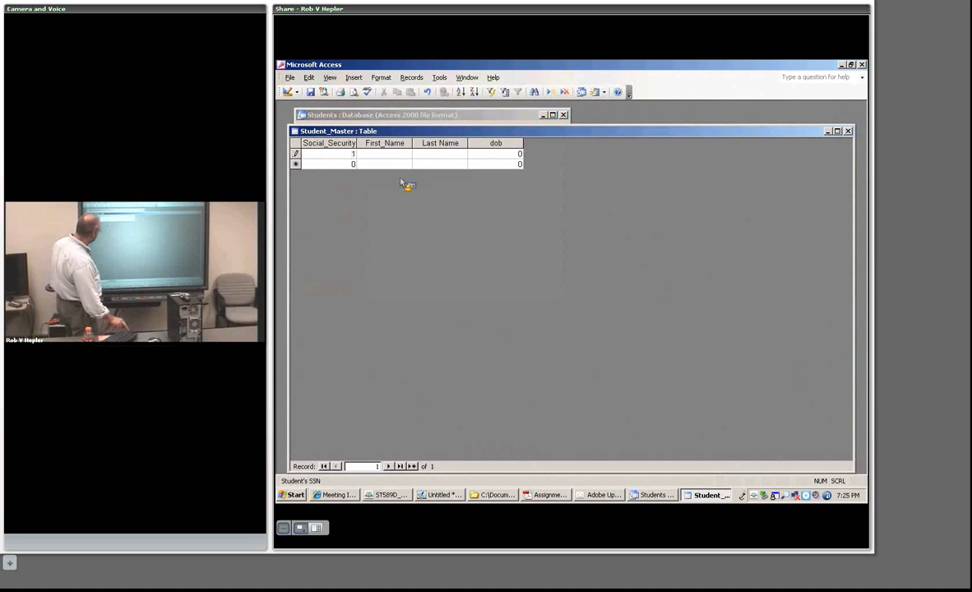
pyautogui.press('Tab')
pyautogui.write('a')
pyautogui.press('Tab')
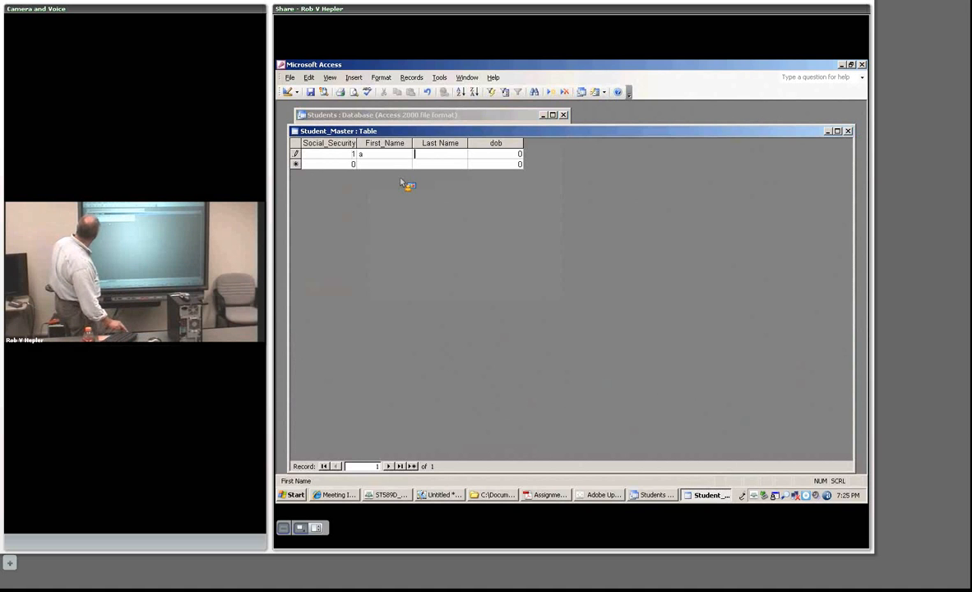
pyautogui.write('aa')
pyautogui.press('Tab')
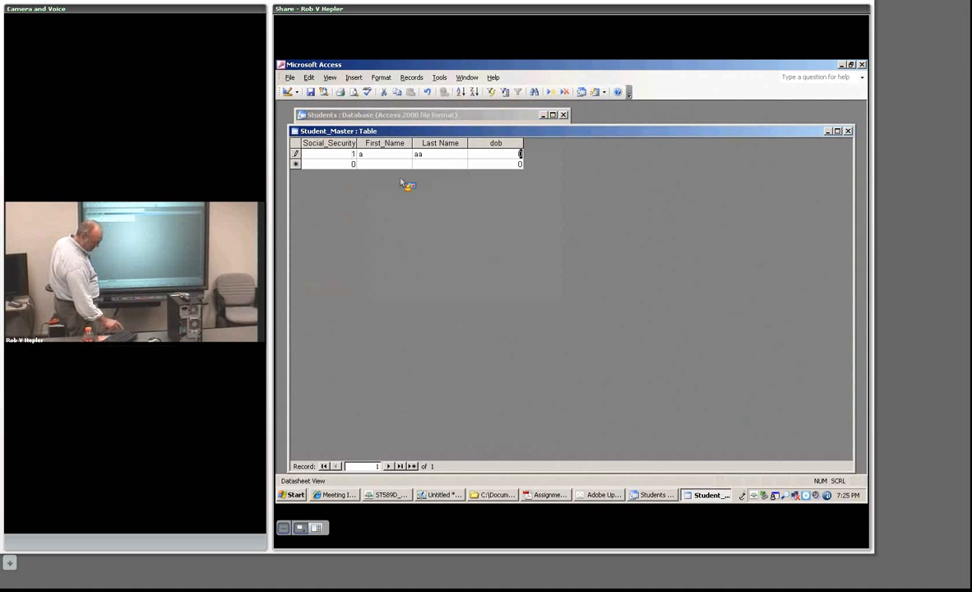
pyautogui.write('111111')
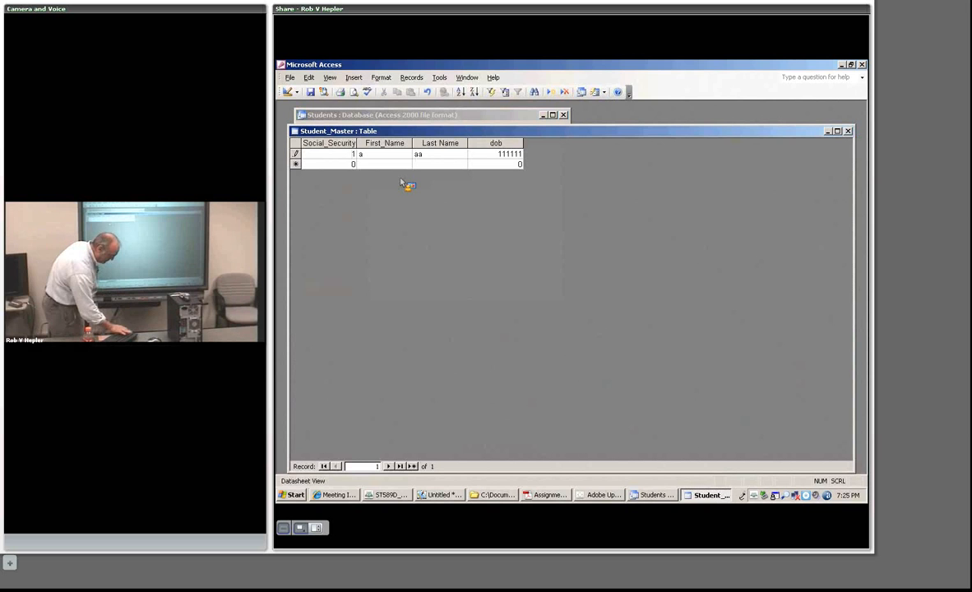
# Add a second record with a social security number, first name b, last name bb and a six-digit date of birth.
pyautogui.click(311, 164)
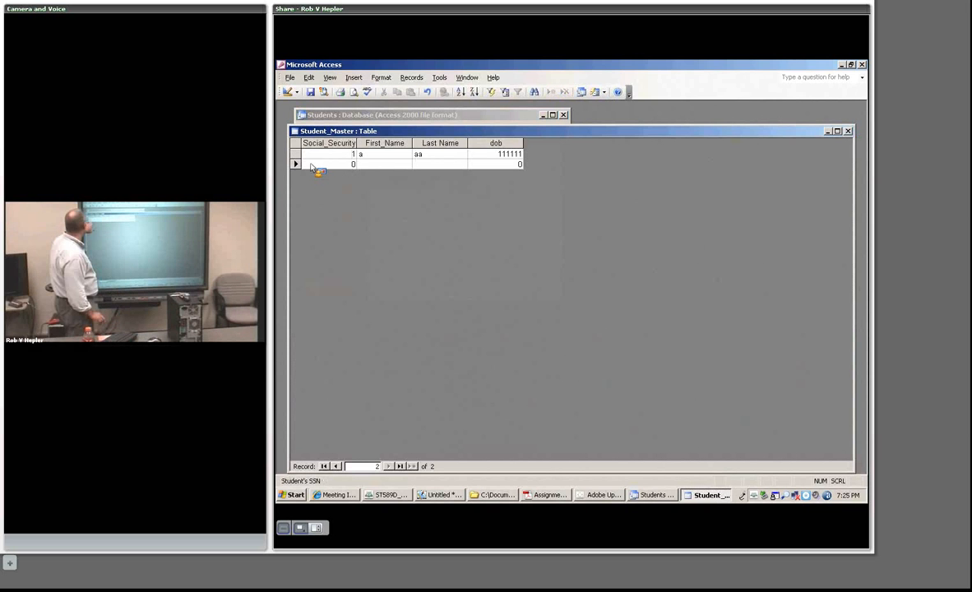
pyautogui.write('2')
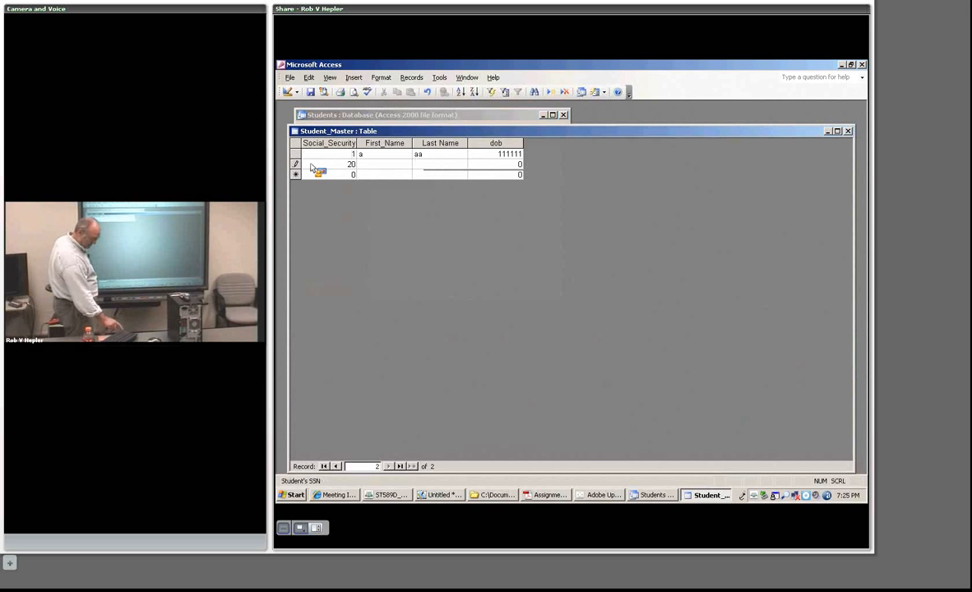
pyautogui.press('Tab')
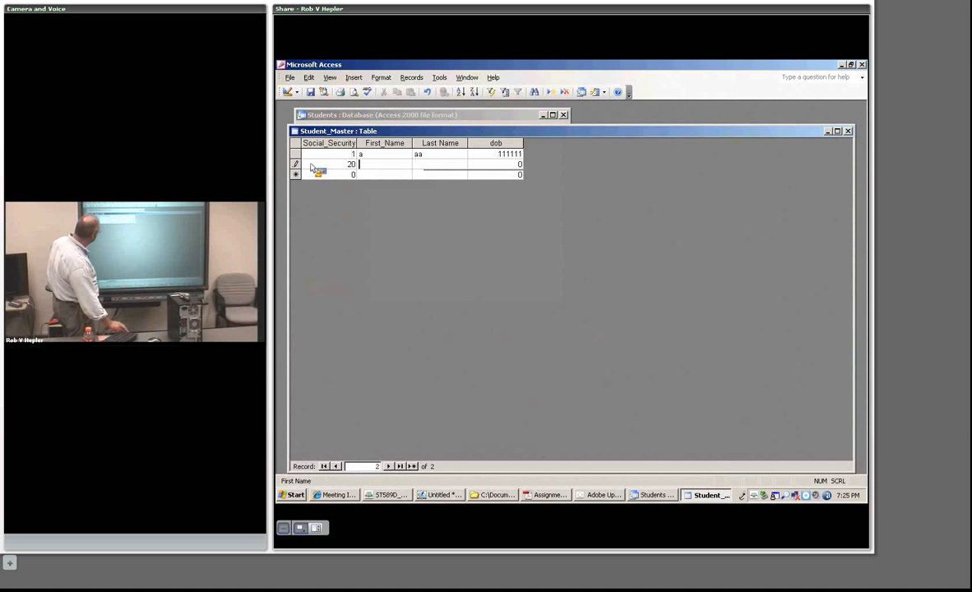
pyautogui.write('b')
pyautogui.press('Tab')
pyautogui.write('bb')
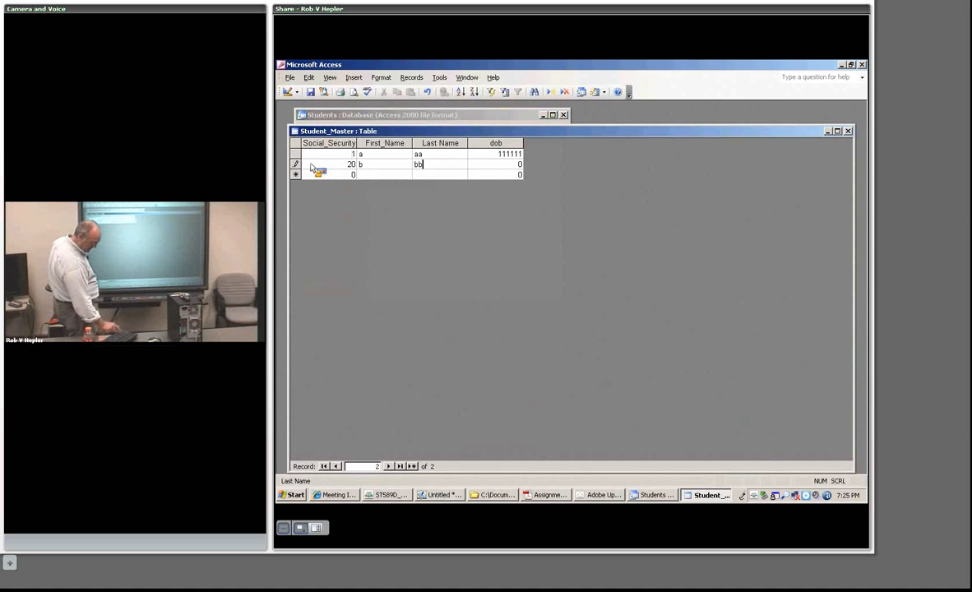
pyautogui.press('Tab')
pyautogui.write('22222')
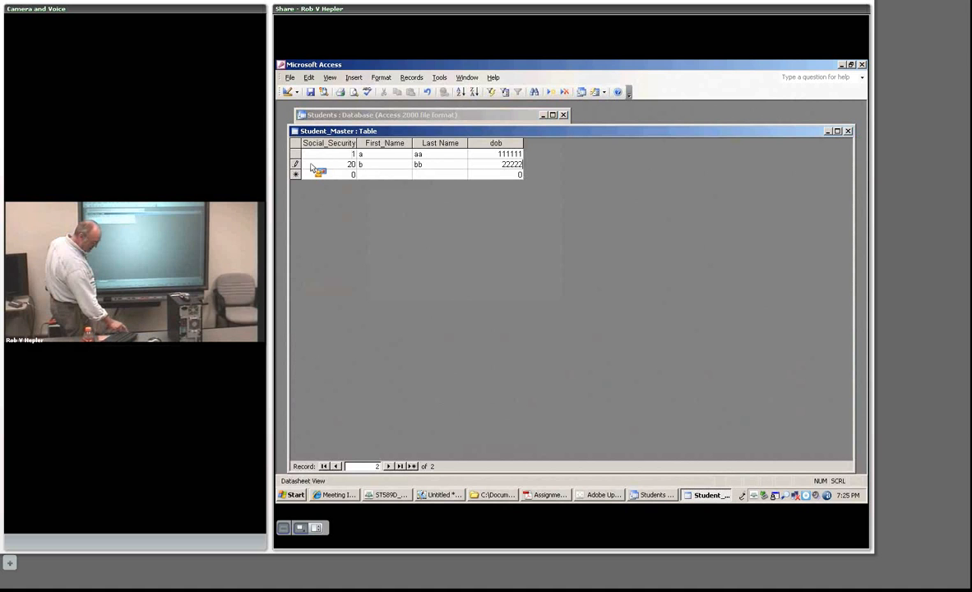
pyautogui.write('2')
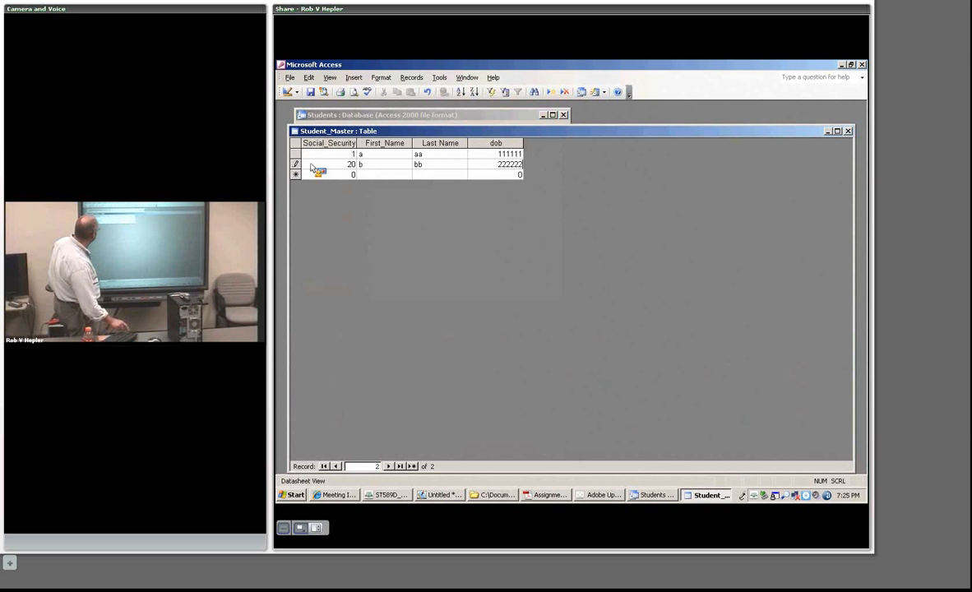
pyautogui.press('Tab')
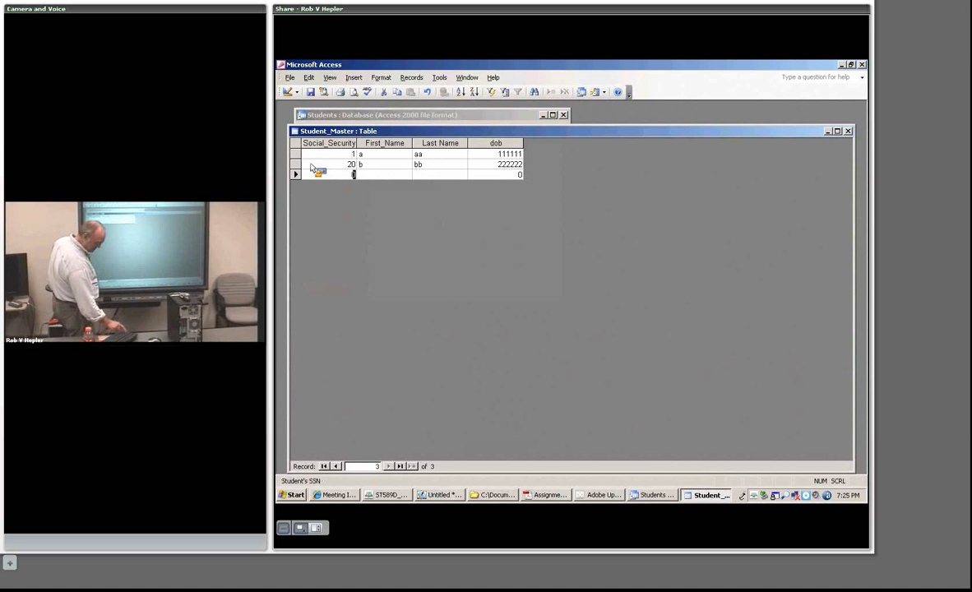
# Remove the stray trailing zero from the second record's social security number.
pyautogui.click(325, 156)
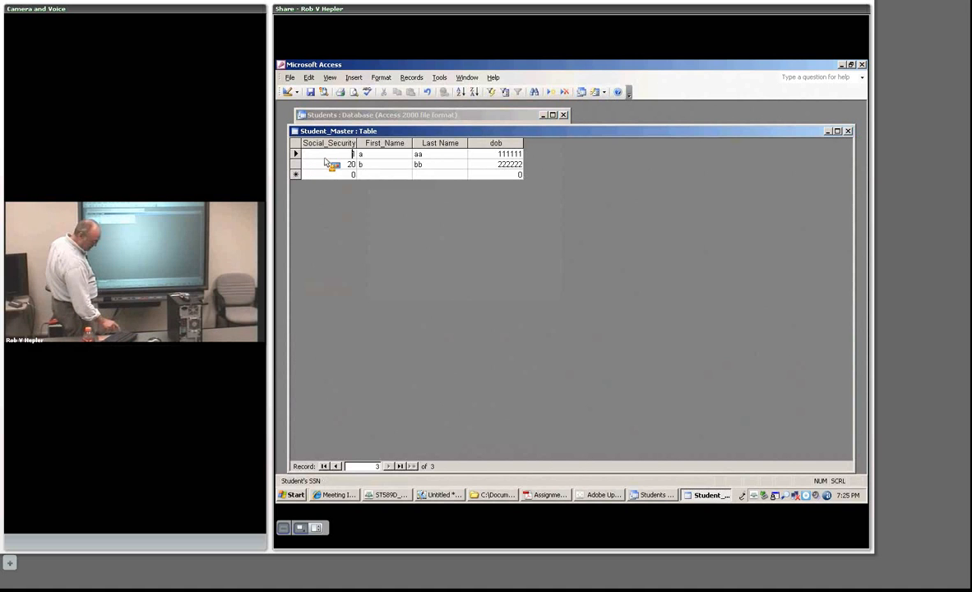
pyautogui.click(327, 166)
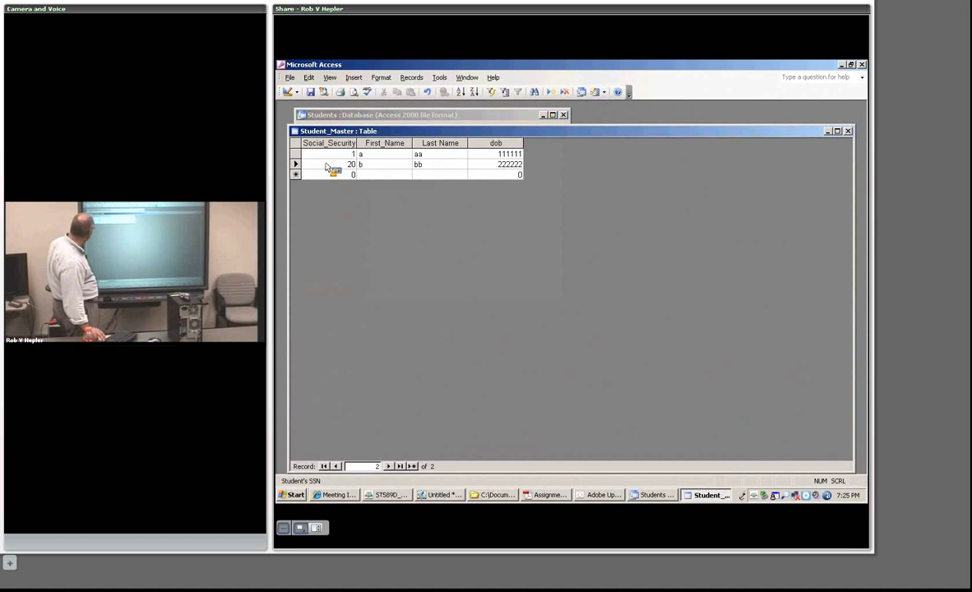
pyautogui.press('BackSpace')
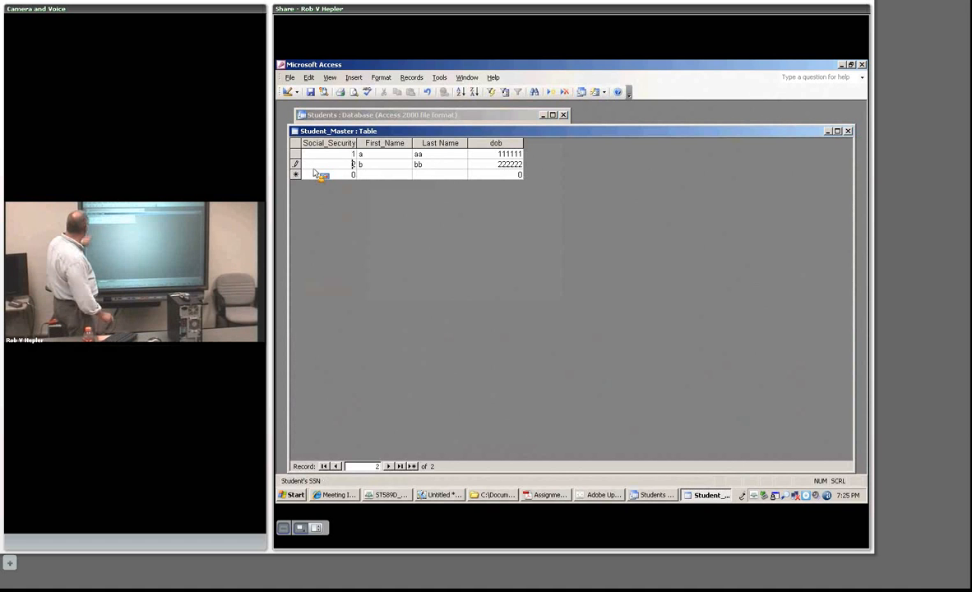
# Add a third record with social security number, first name c, last name cc and six-digit date of birth, and close the table.
pyautogui.click(315, 173)
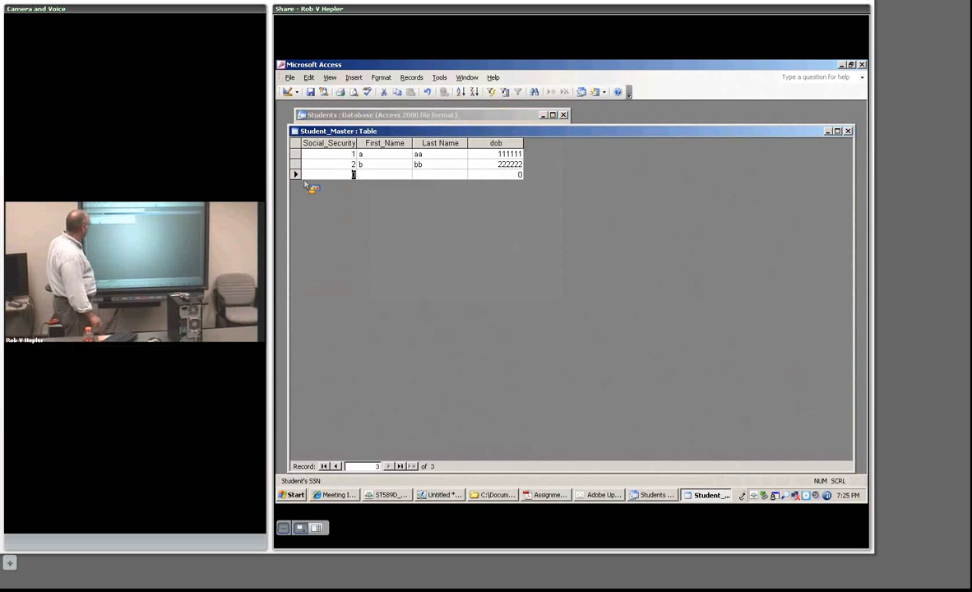
pyautogui.write('3')
pyautogui.press('Tab')
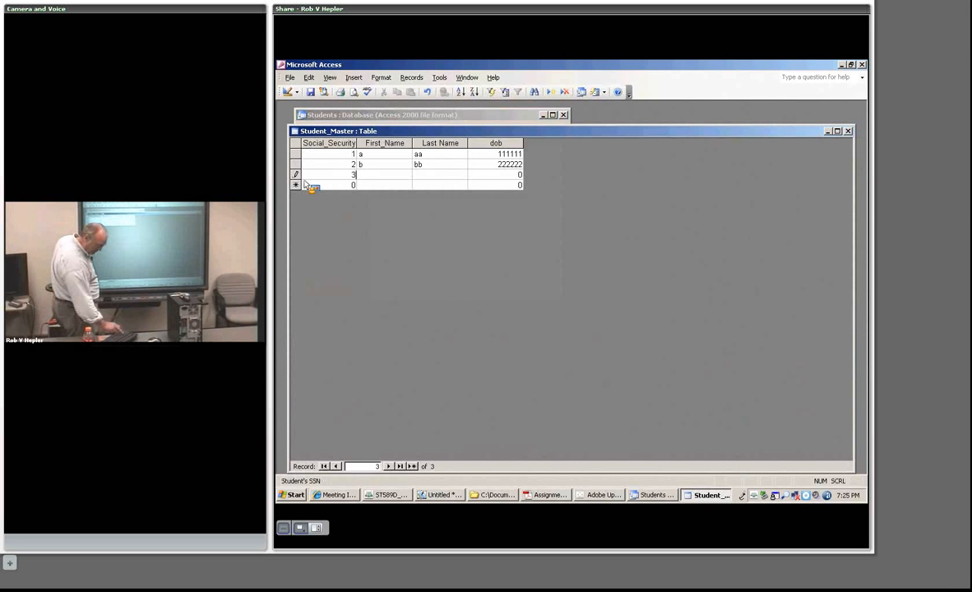
pyautogui.write('c')
pyautogui.press('Tab')
pyautogui.write('cc')
pyautogui.press('Tab')
pyautogui.write('3')
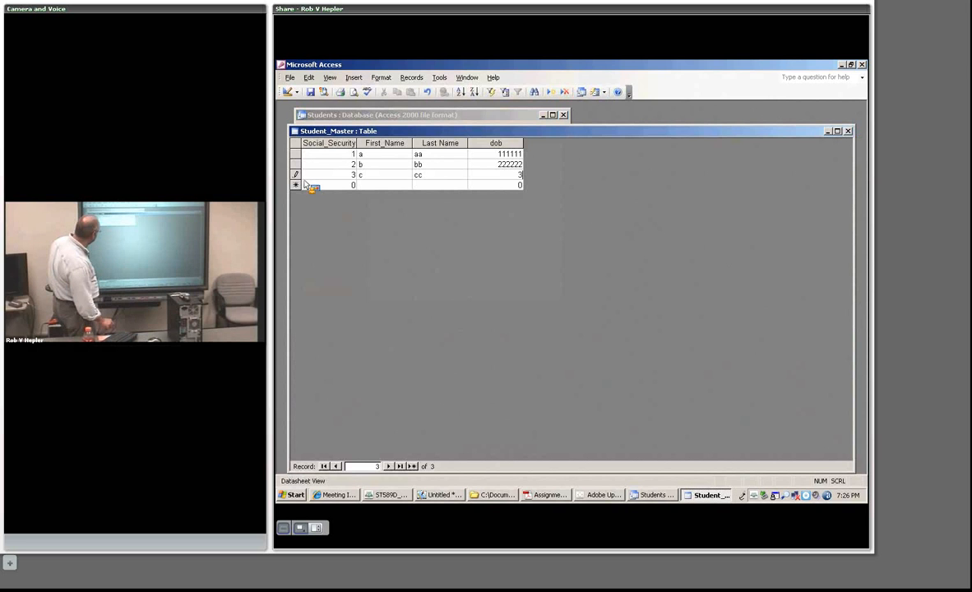
pyautogui.write('33333')
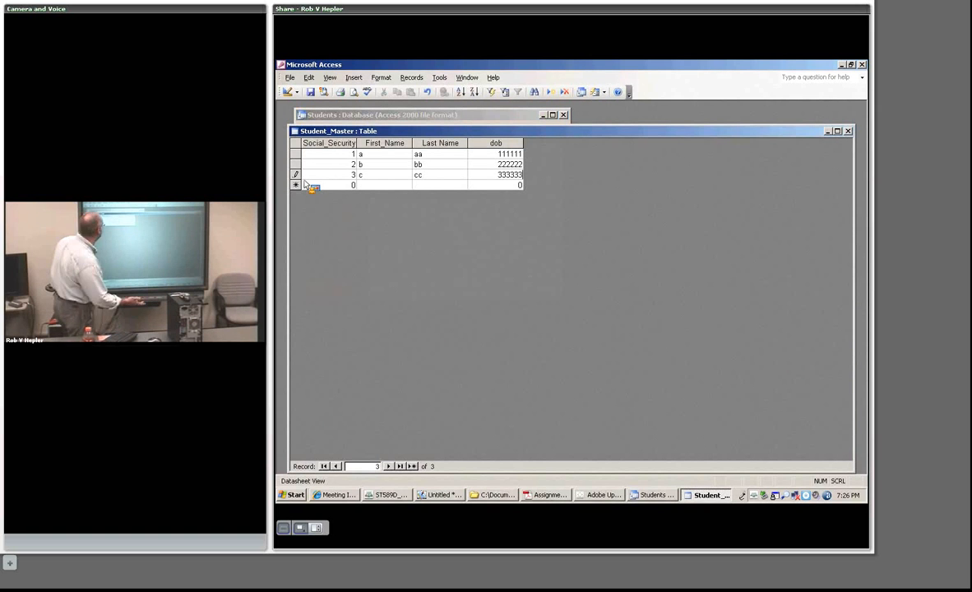
pyautogui.click(849, 130)
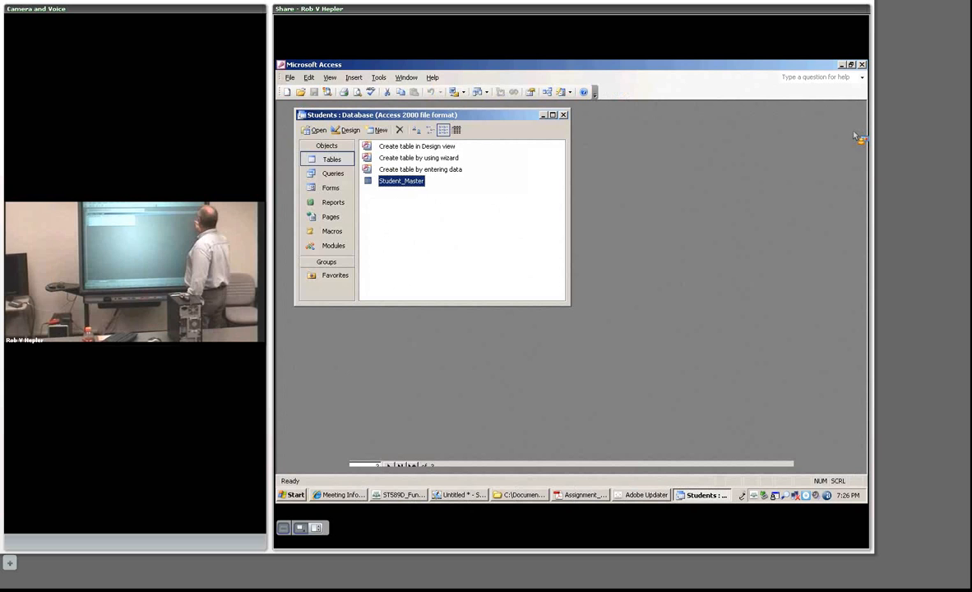
# Reopen Student_Master to check its saved records, close it, and show the database's queries.
pyautogui.doubleClick(400, 181)
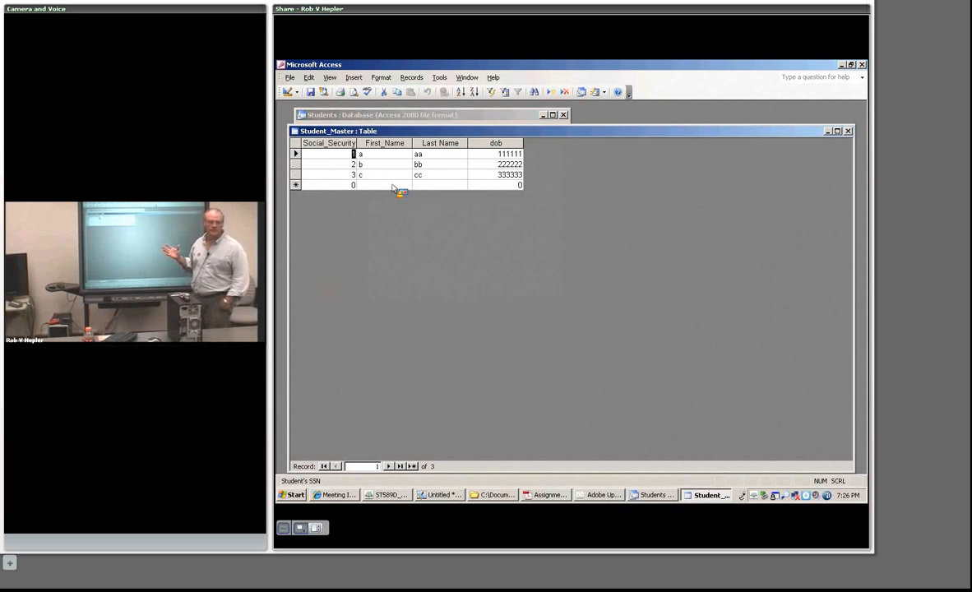
pyautogui.click(849, 132)
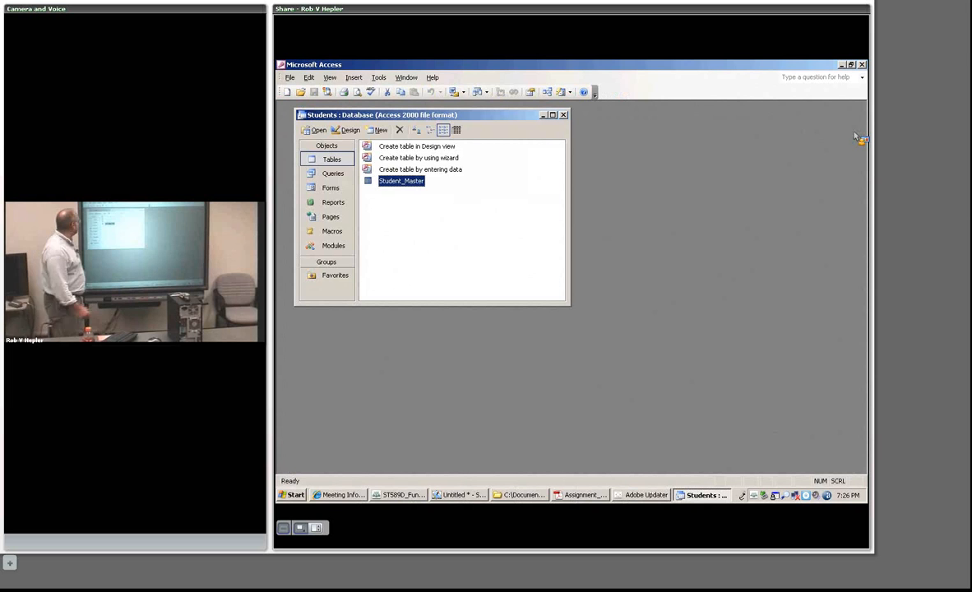
pyautogui.click(323, 174)
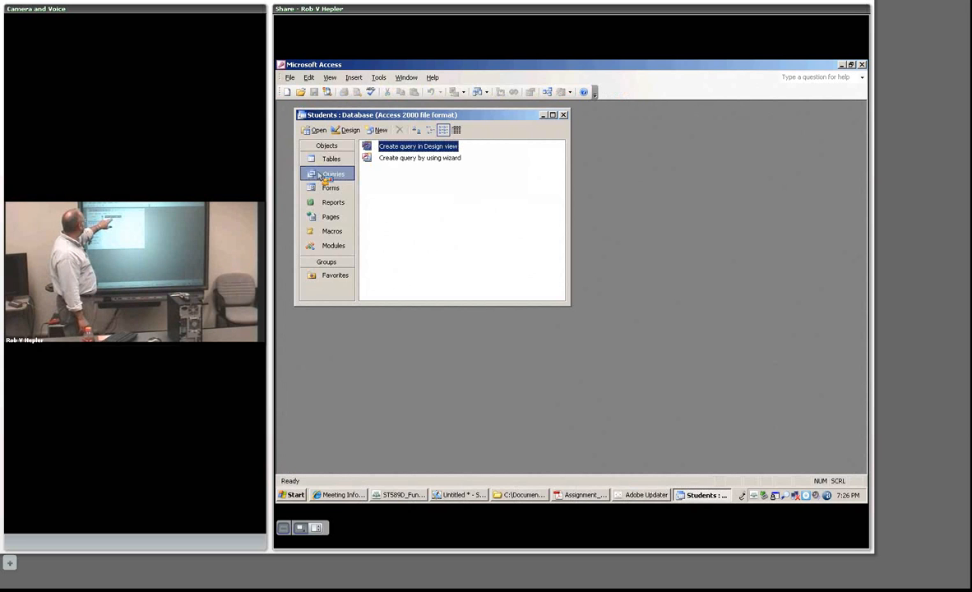
pyautogui.doubleClick(388, 160)
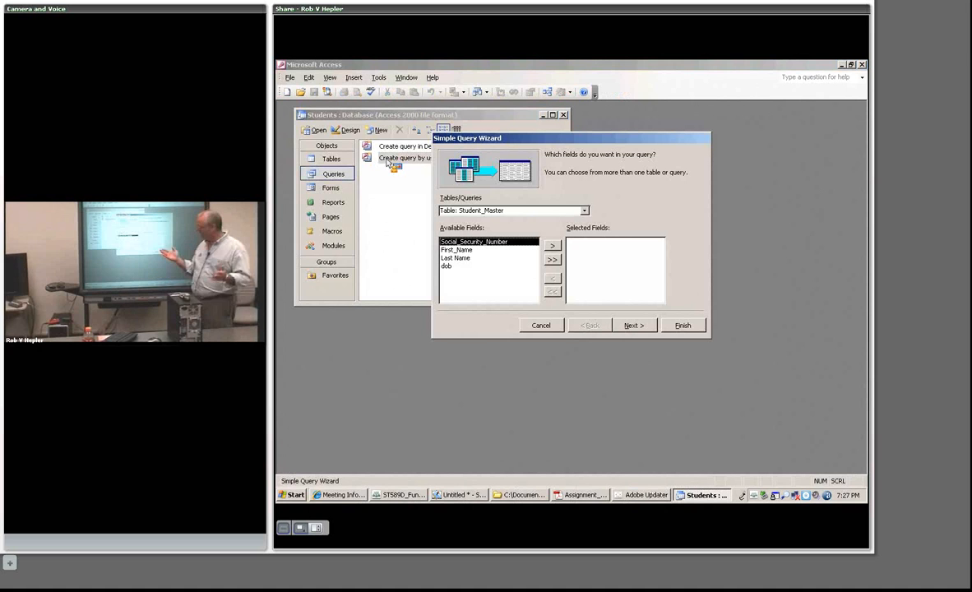
pyautogui.click(552, 259)
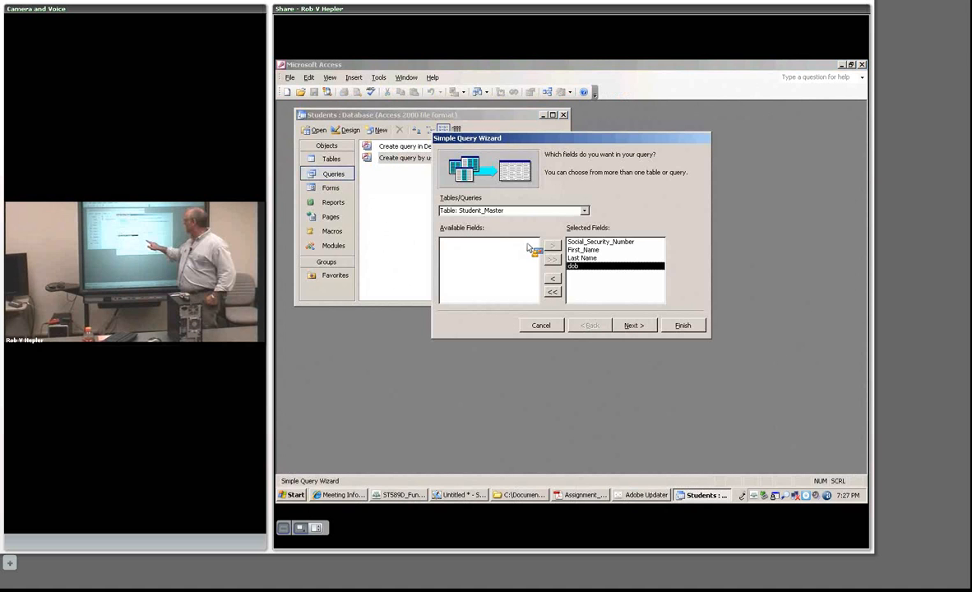
pyautogui.click(552, 292)
pyautogui.click(552, 245)
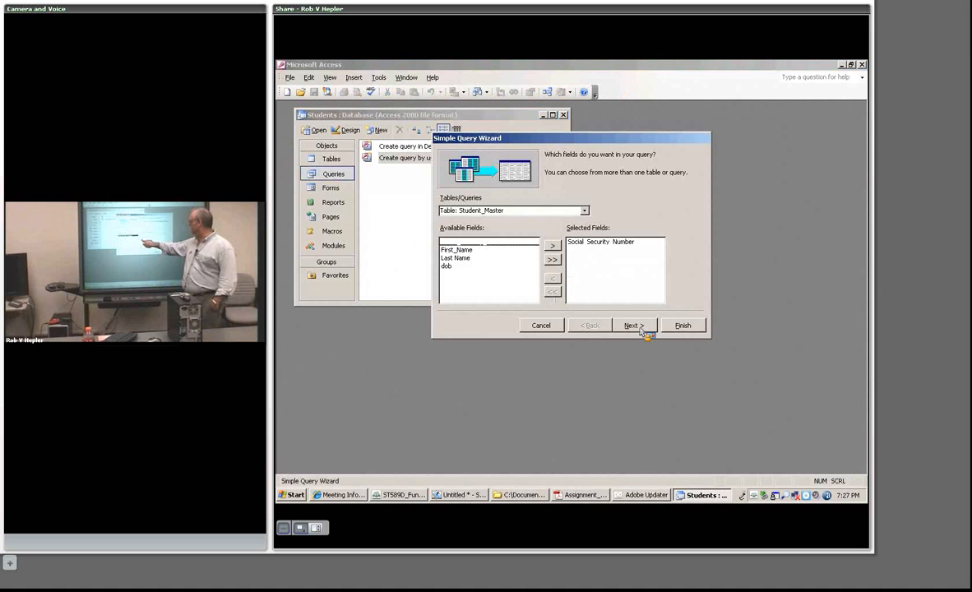
pyautogui.click(641, 327)
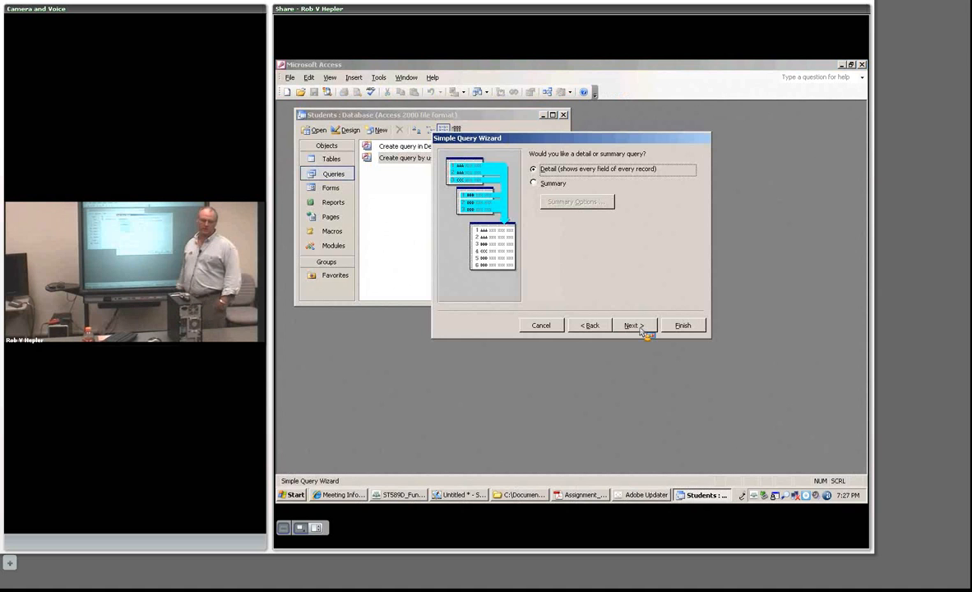
pyautogui.click(640, 327)
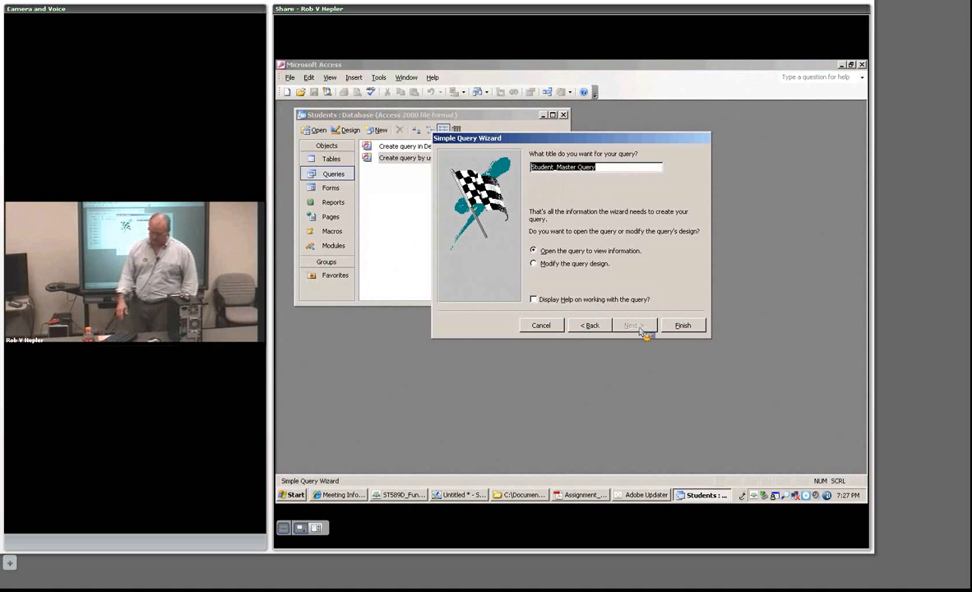
pyautogui.write('S')
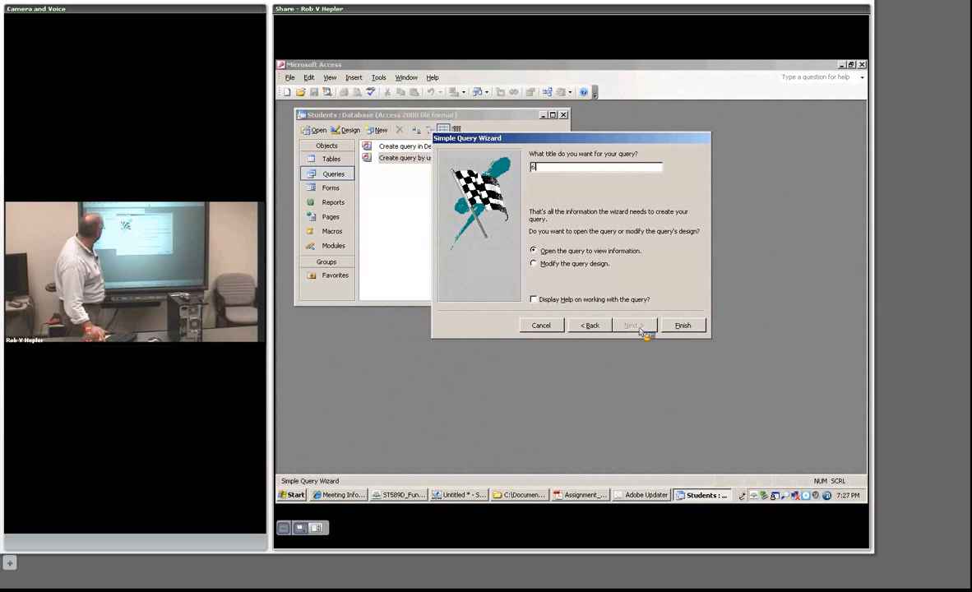
pyautogui.press('Escape')
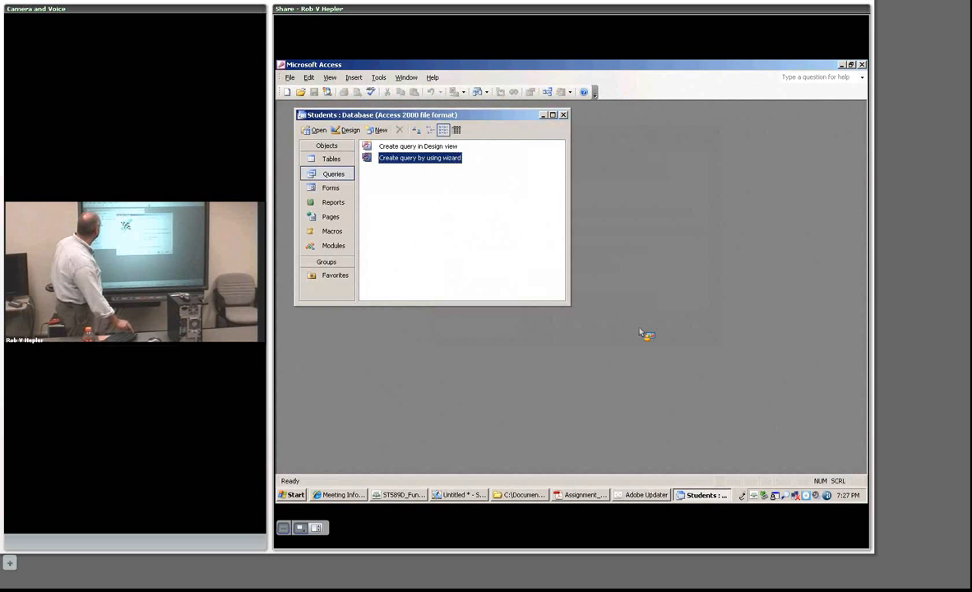
# Create a detail query with all Student_Master fields using the Simple Query Wizard, title it Student_Master Query_01, and close its results.
pyautogui.doubleClick(396, 158)
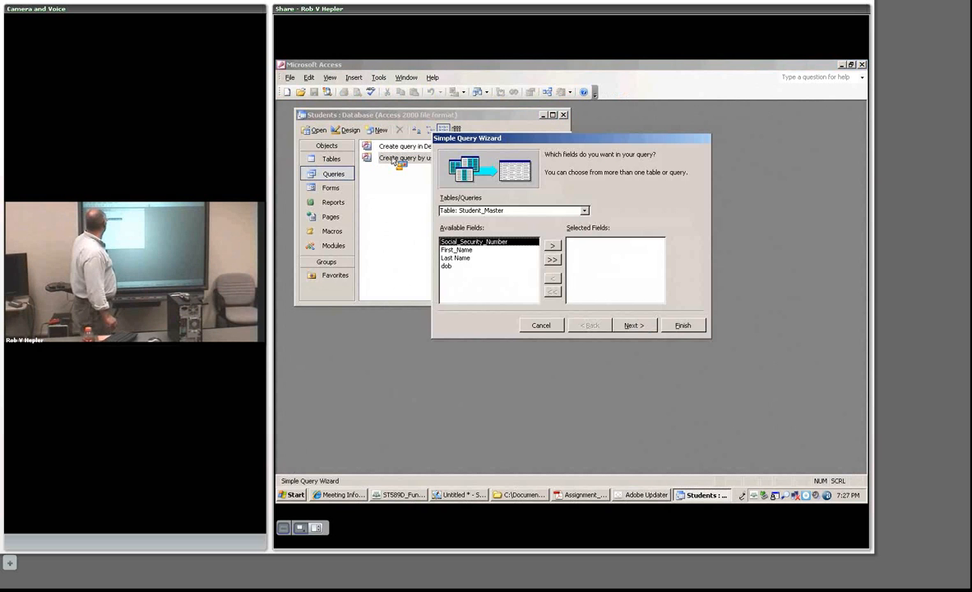
pyautogui.click(553, 260)
pyautogui.click(633, 326)
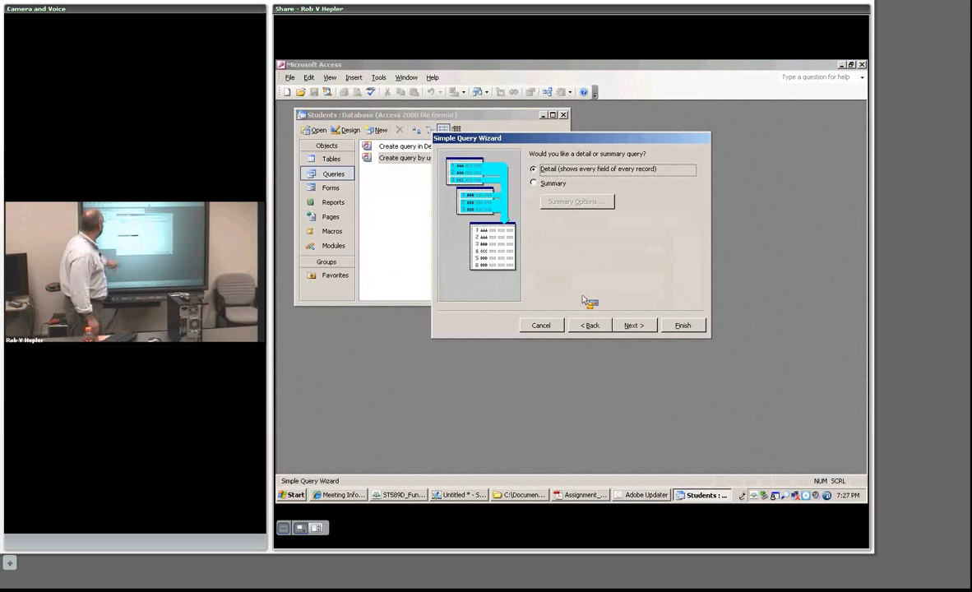
pyautogui.click(630, 326)
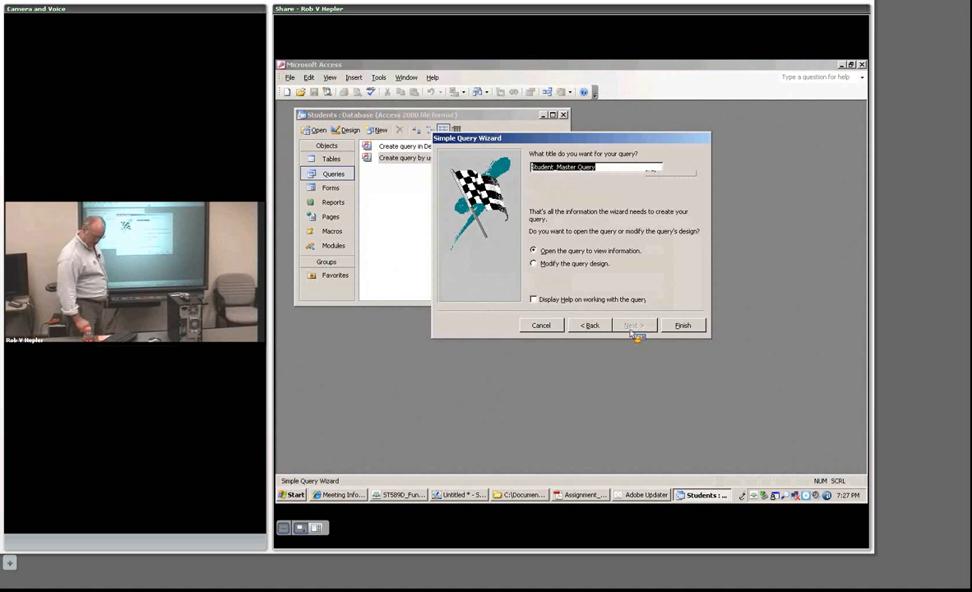
pyautogui.click(614, 250)
pyautogui.click(602, 168)
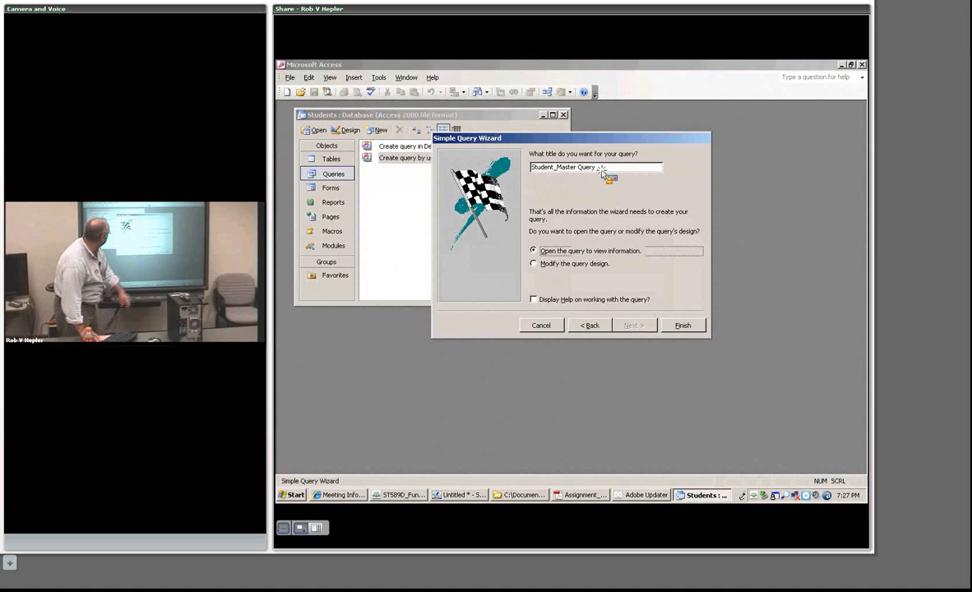
pyautogui.write('_0')
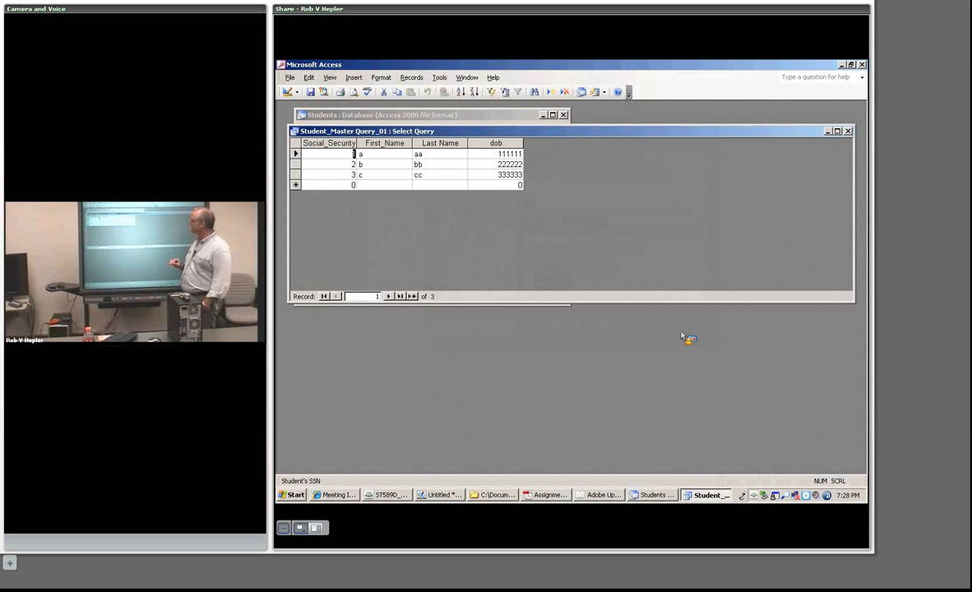
pyautogui.click(847, 131)
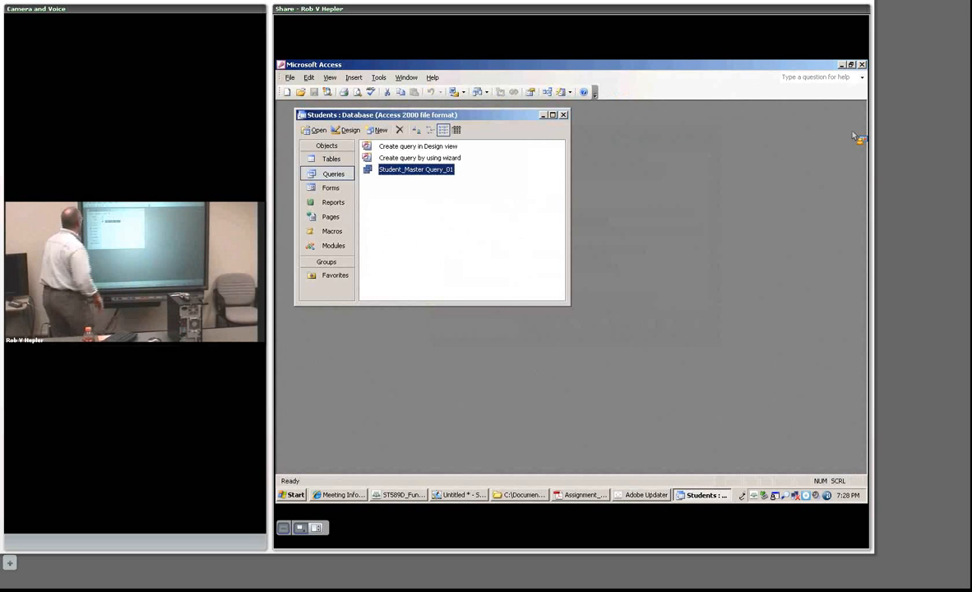
pyautogui.click(328, 159)
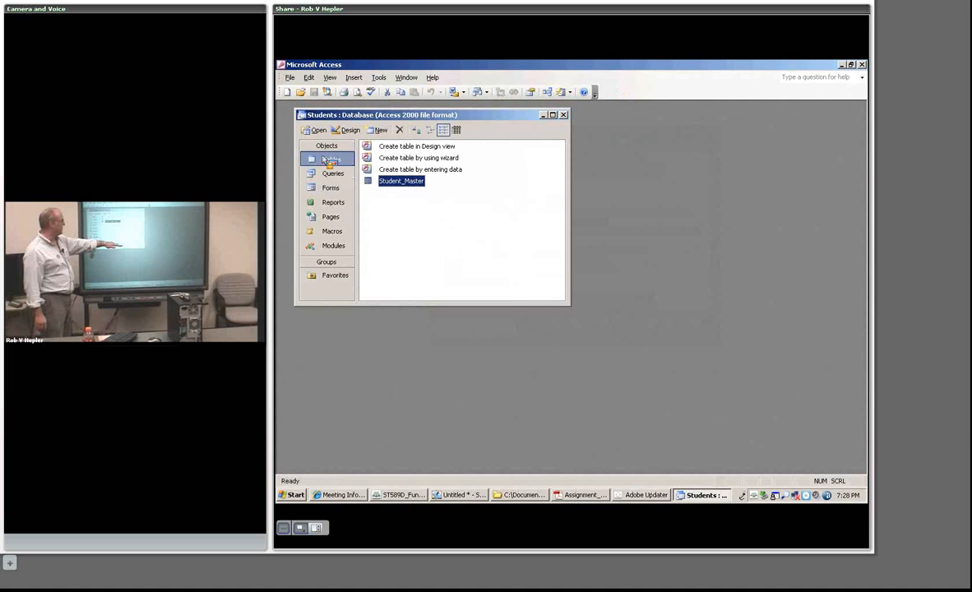
pyautogui.click(321, 173)
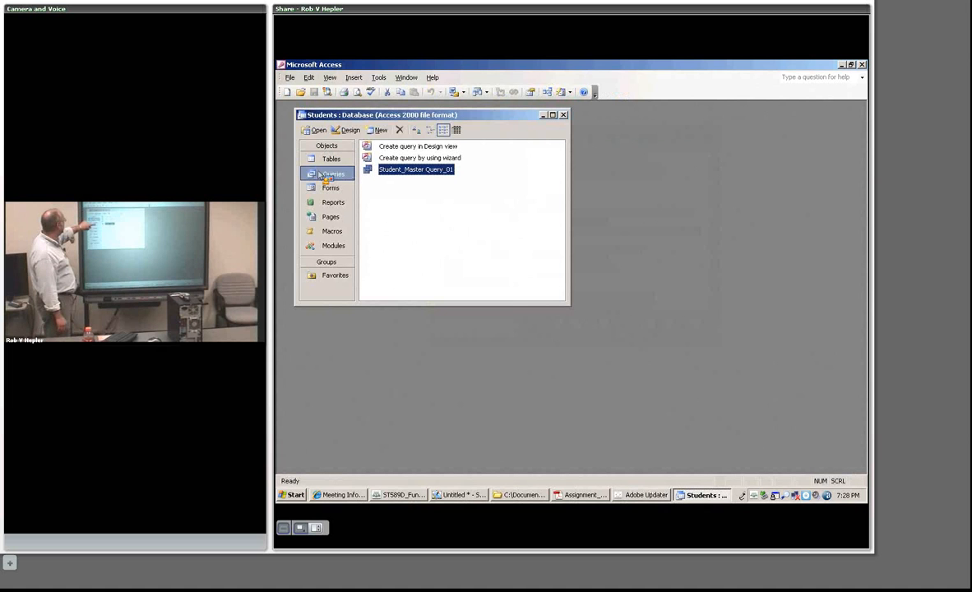
pyautogui.click(386, 148)
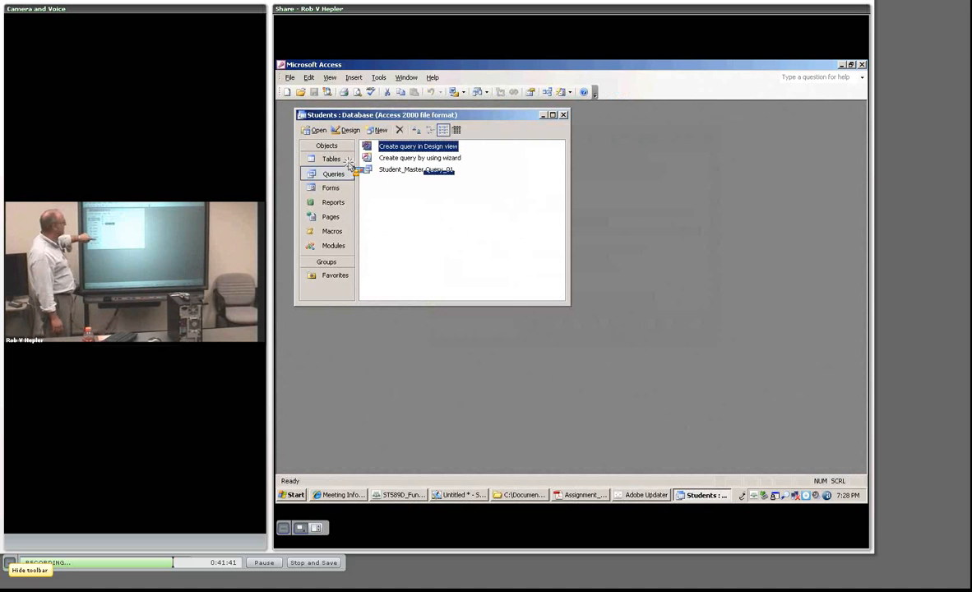
pyautogui.click(10, 562)
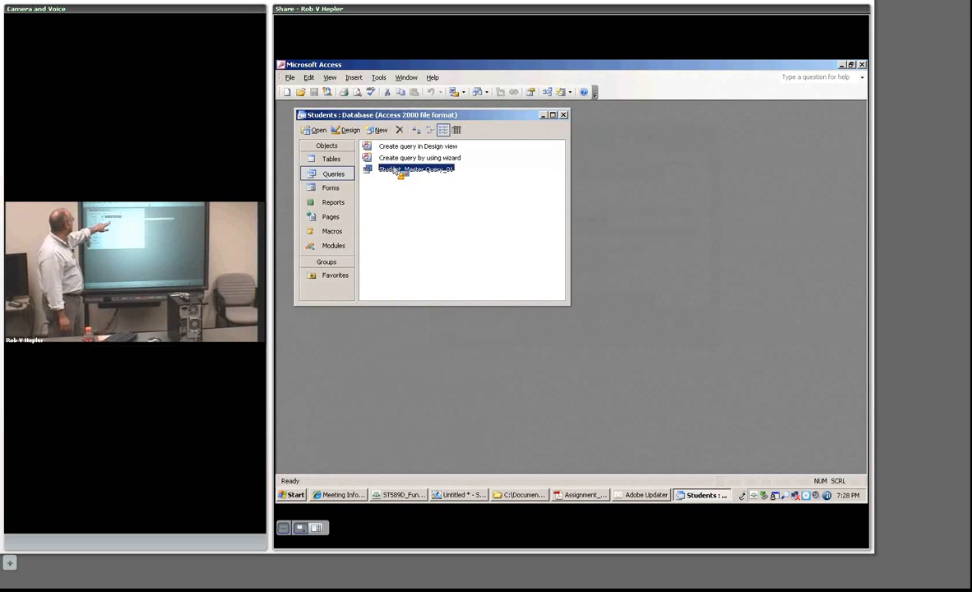
# Set the First_Name criterion of Student_Master Query_01 to a, save the design, and check the filtered records.
pyautogui.click(399, 172)
pyautogui.click(347, 130)
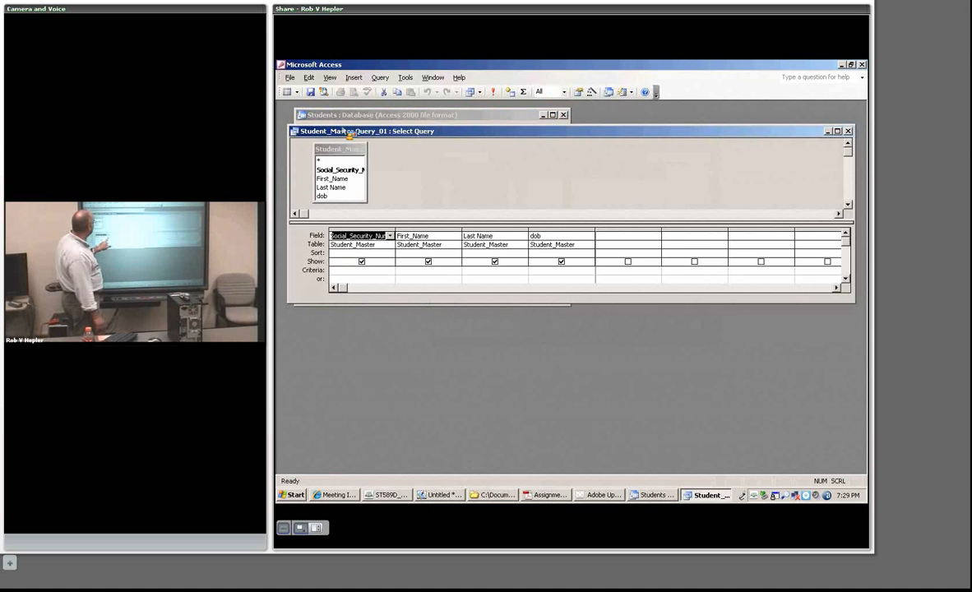
pyautogui.click(413, 270)
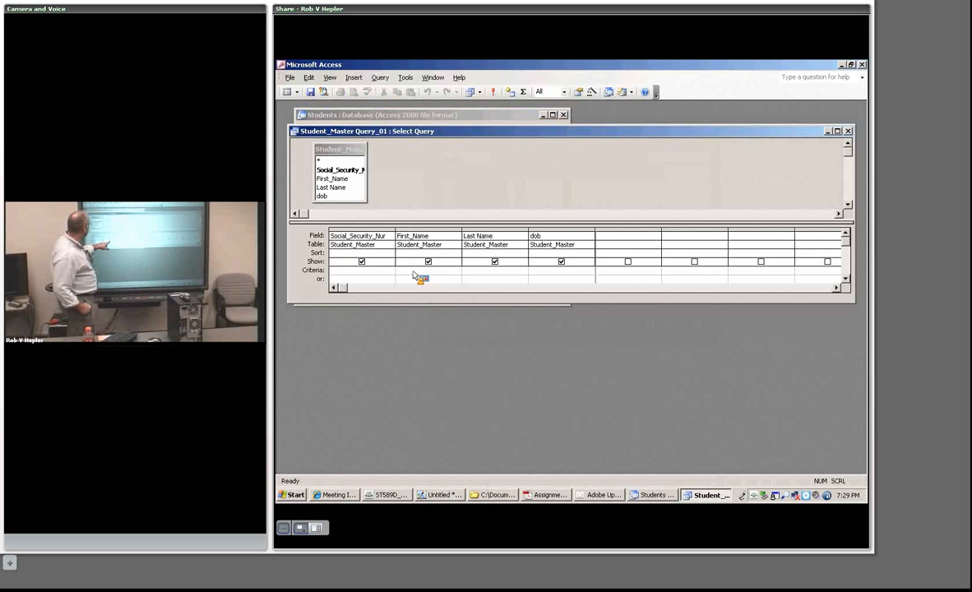
pyautogui.write('a')
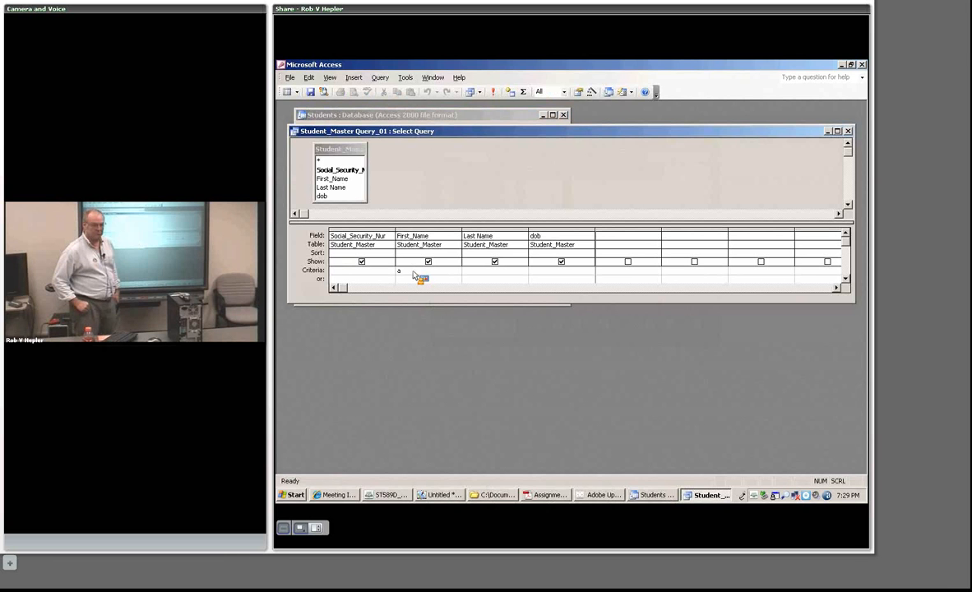
pyautogui.click(848, 130)
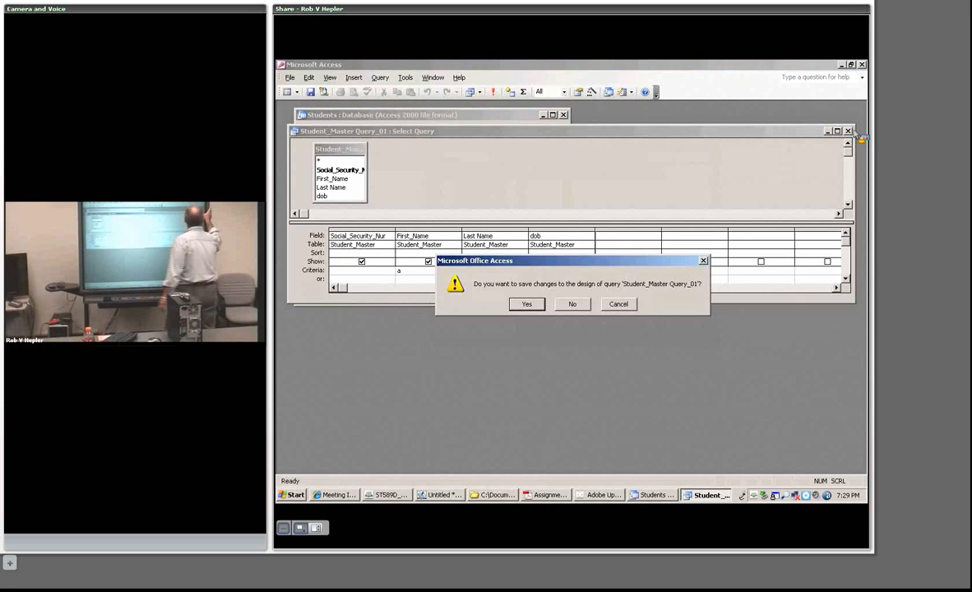
pyautogui.click(526, 304)
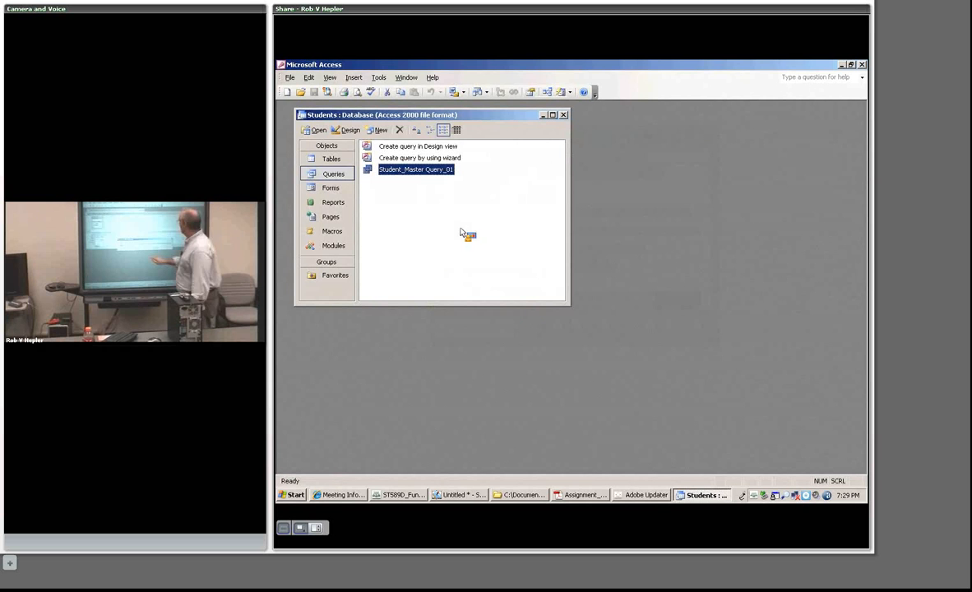
pyautogui.doubleClick(418, 170)
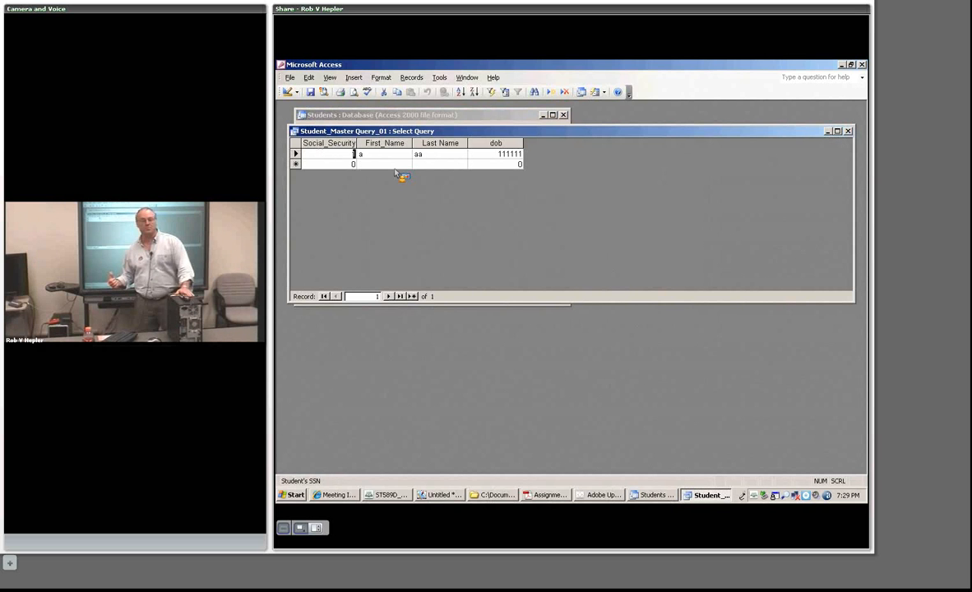
pyautogui.click(848, 130)
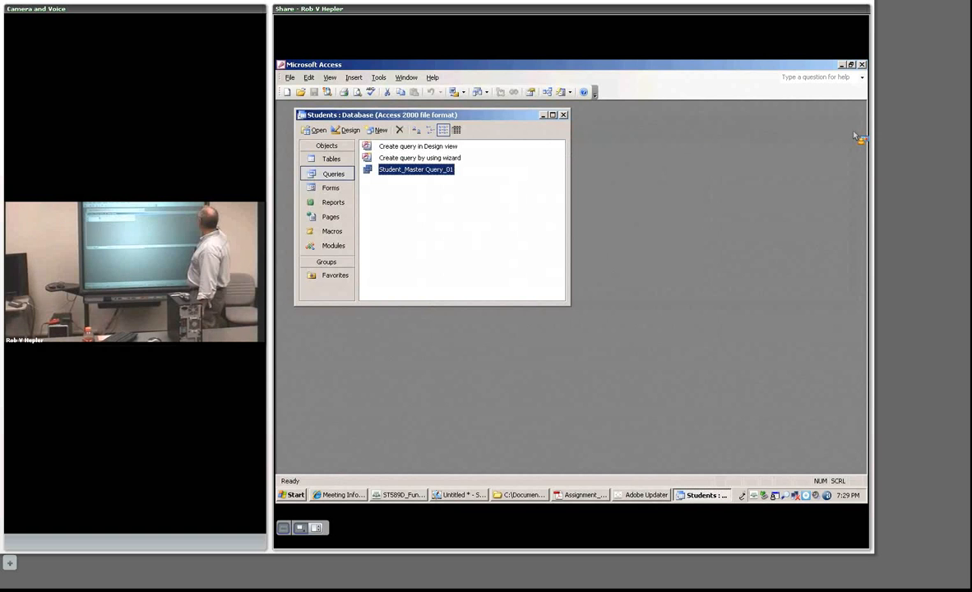
# Replace the First_Name criterion in Student_Master Query_01 with >1 for Social_Security_Number, save the design, and check the filtered records.
pyautogui.click(350, 130)
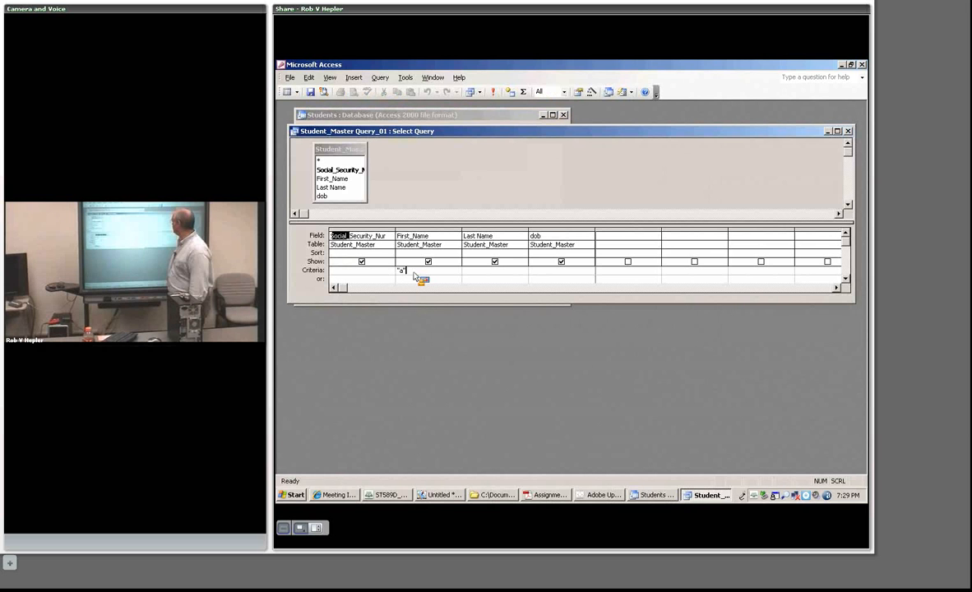
pyautogui.press('BackSpace')
pyautogui.press('BackSpace')
pyautogui.press('BackSpace')
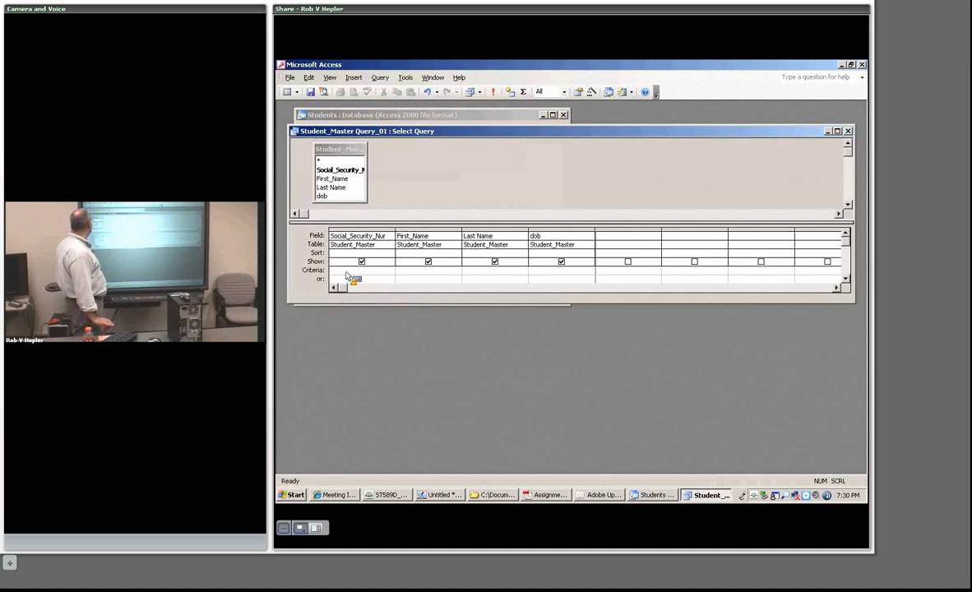
pyautogui.write('<')
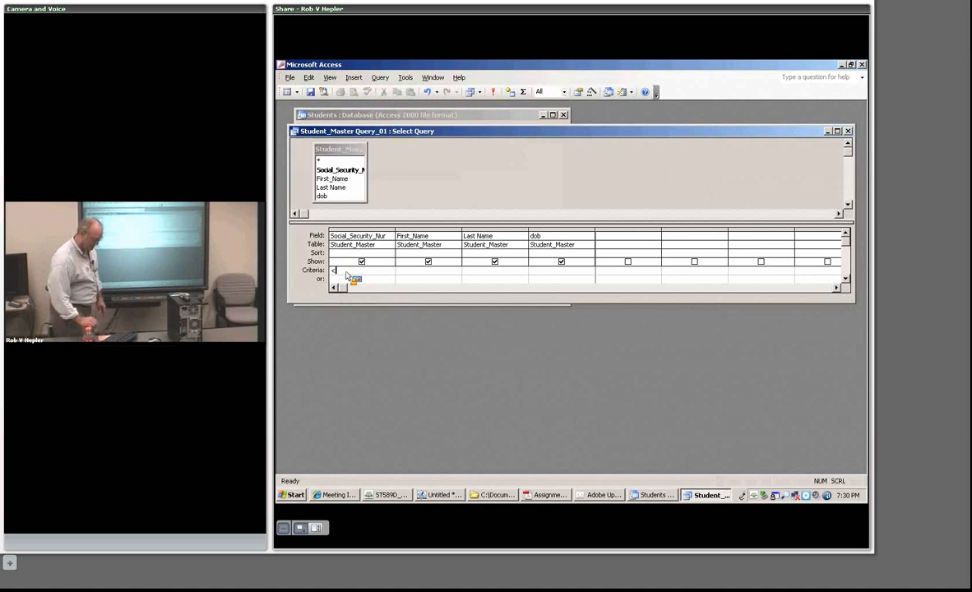
pyautogui.press('BackSpace')
pyautogui.write('>1')
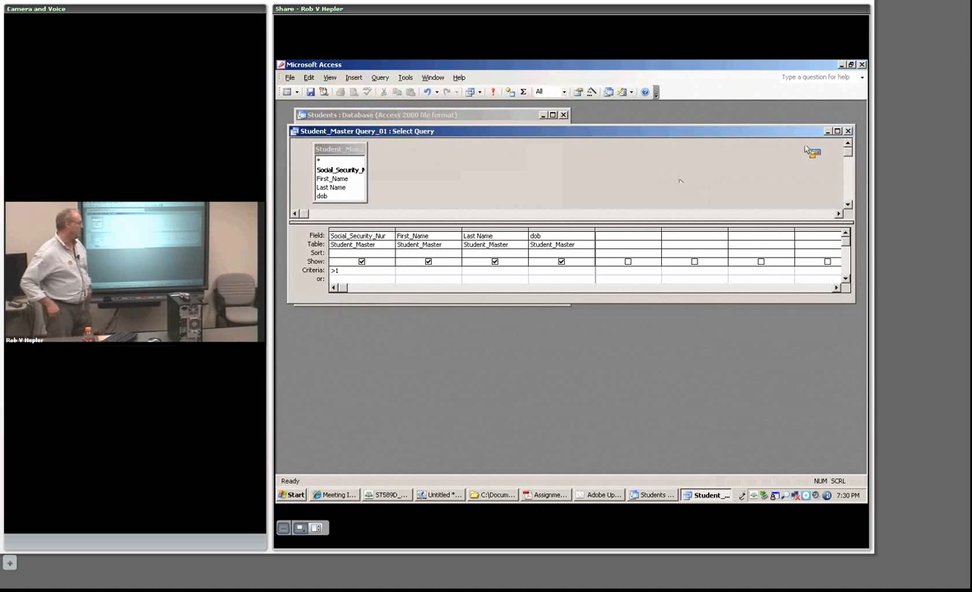
pyautogui.click(849, 132)
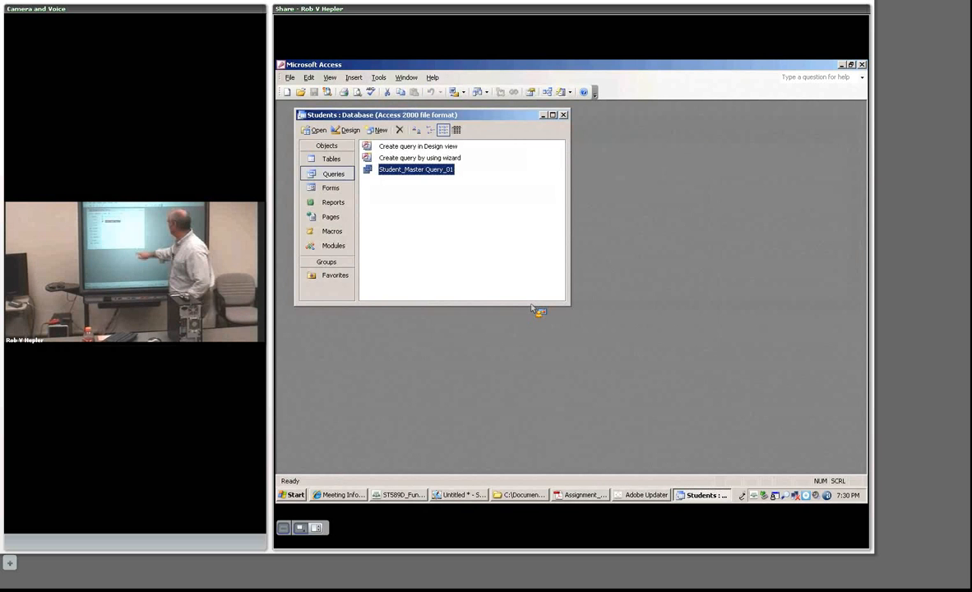
pyautogui.press('Return')
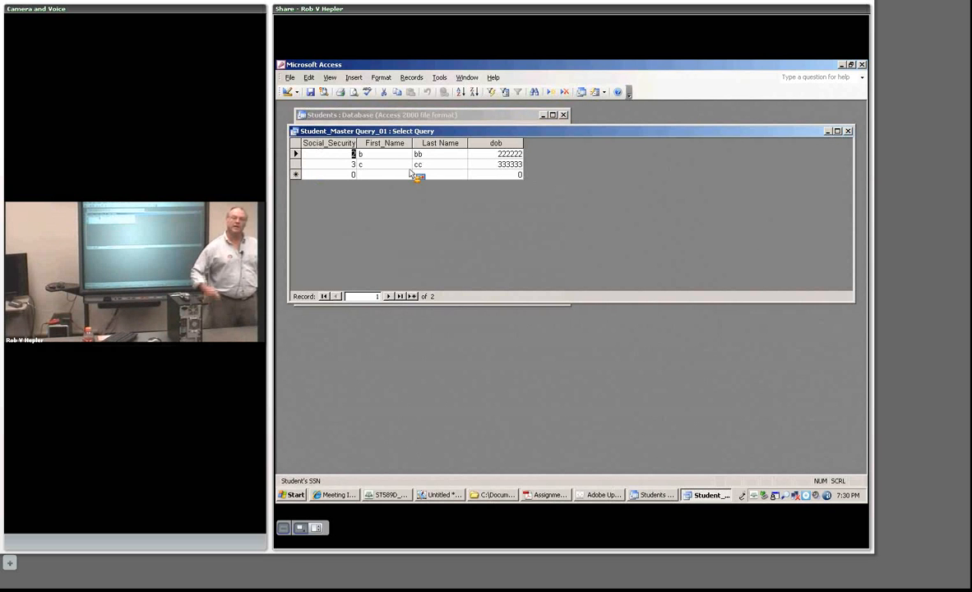
pyautogui.click(848, 131)
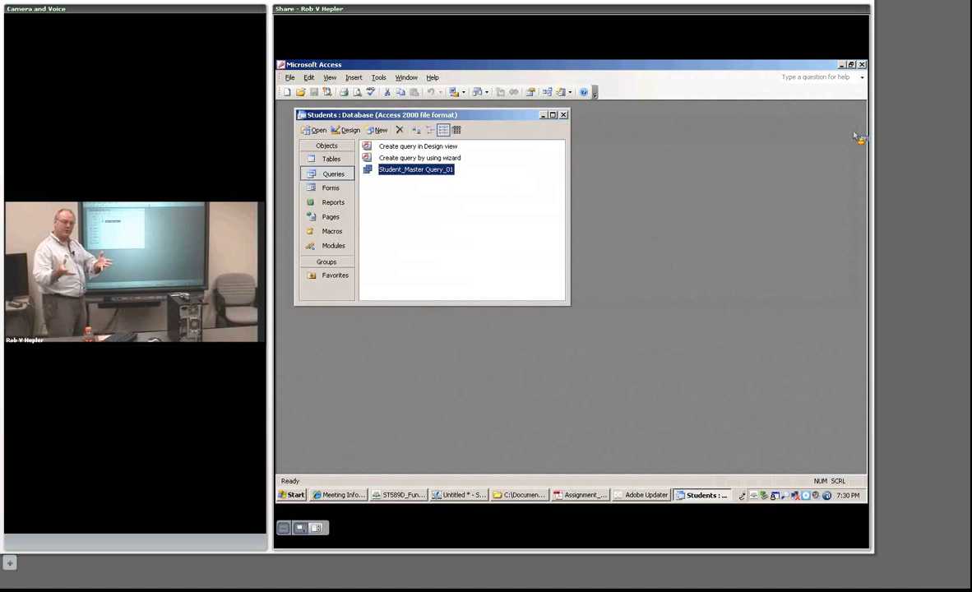
# Start a report with the Report Wizard based on Student_Master Query_01 and include all of its fields.
pyautogui.click(328, 204)
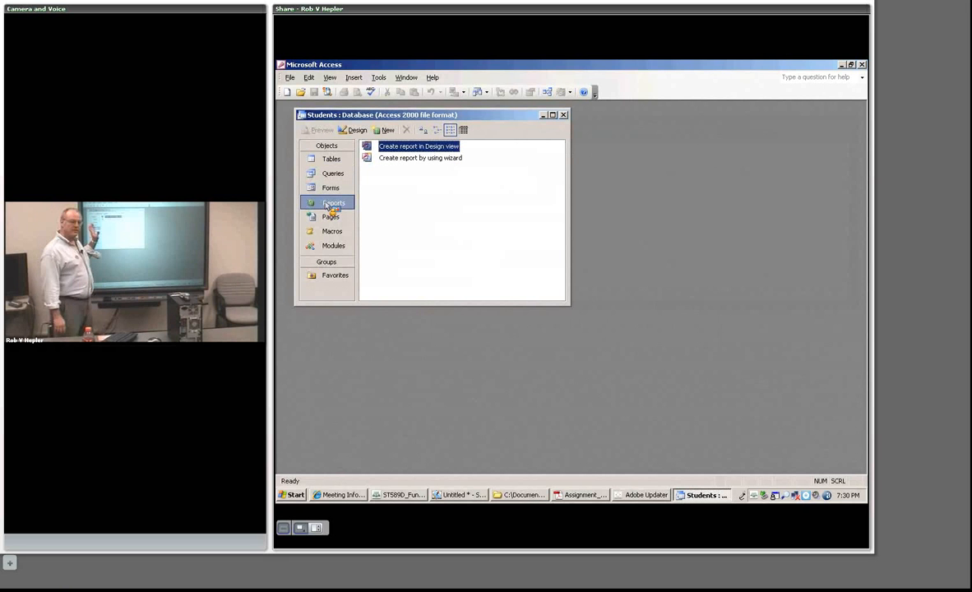
pyautogui.click(389, 159)
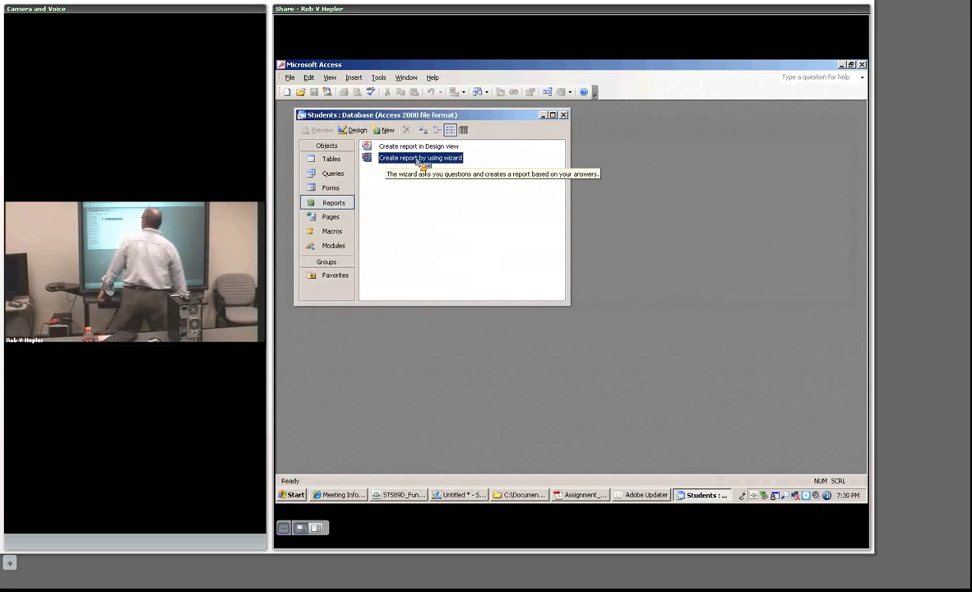
pyautogui.doubleClick(411, 161)
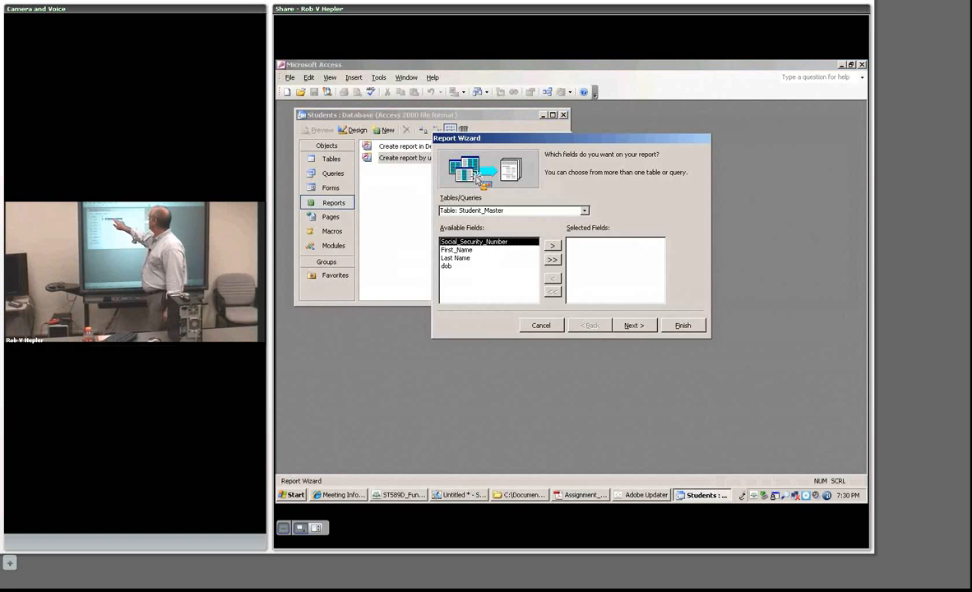
pyautogui.click(584, 211)
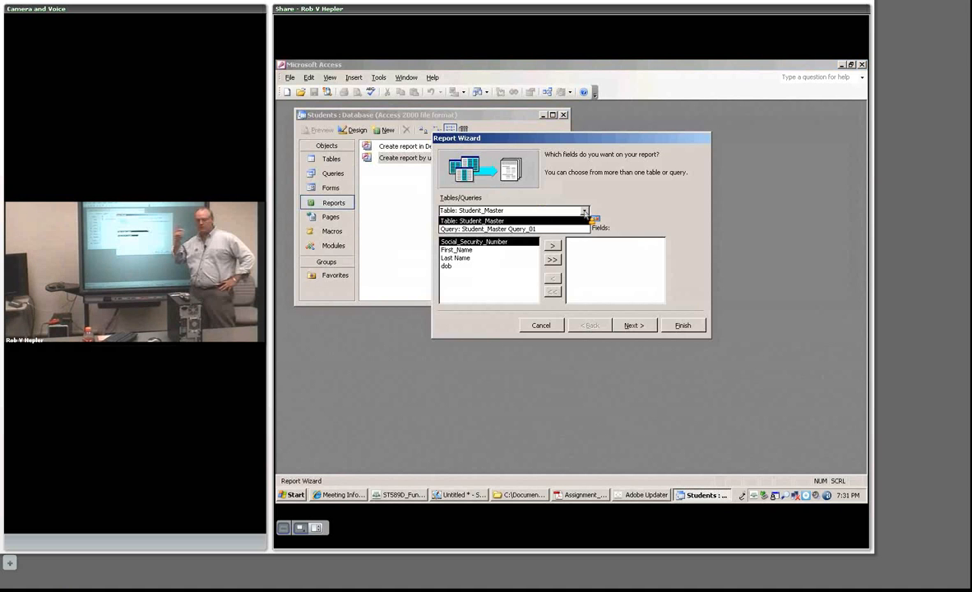
pyautogui.click(583, 212)
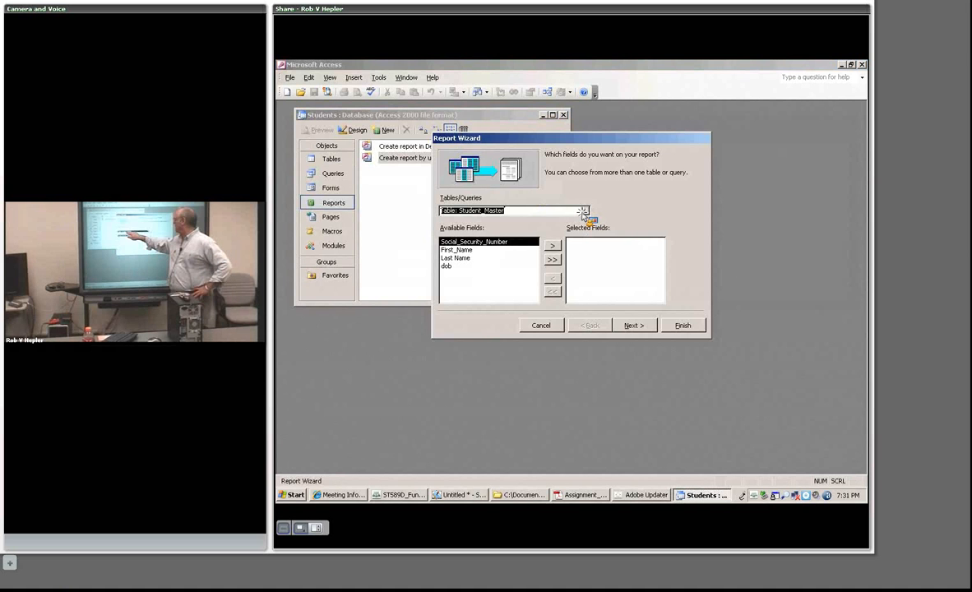
pyautogui.click(583, 211)
pyautogui.click(491, 232)
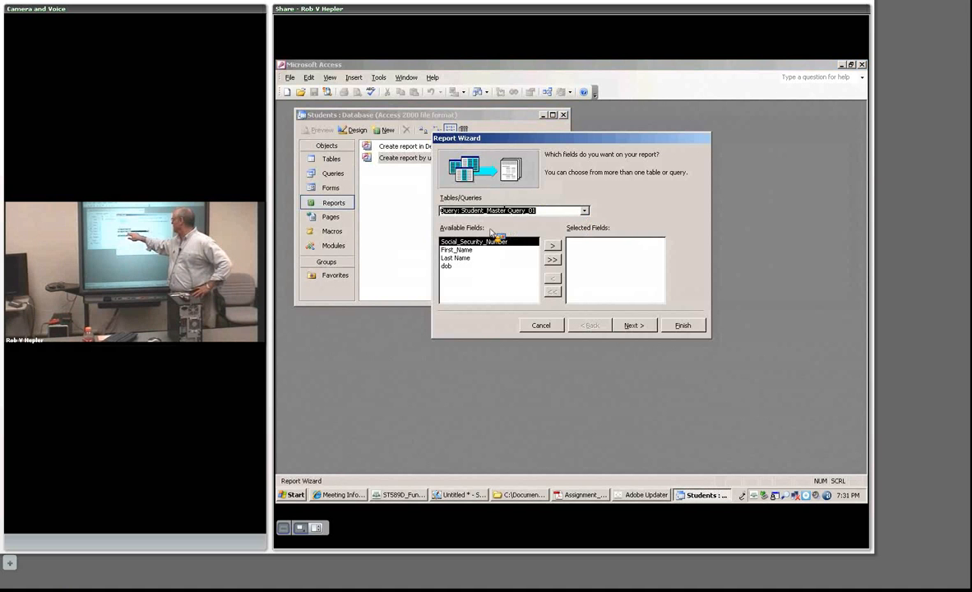
pyautogui.click(553, 259)
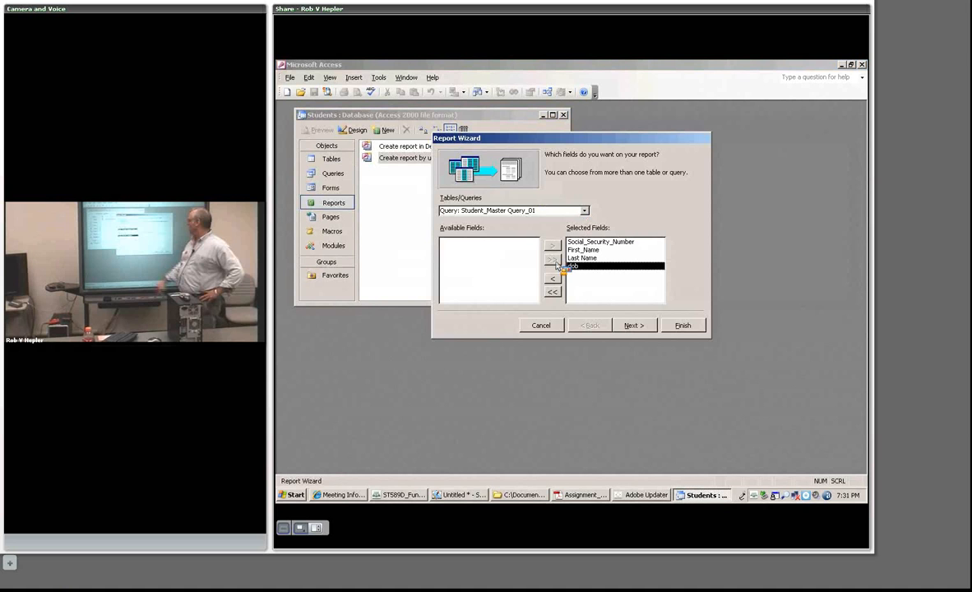
pyautogui.click(639, 327)
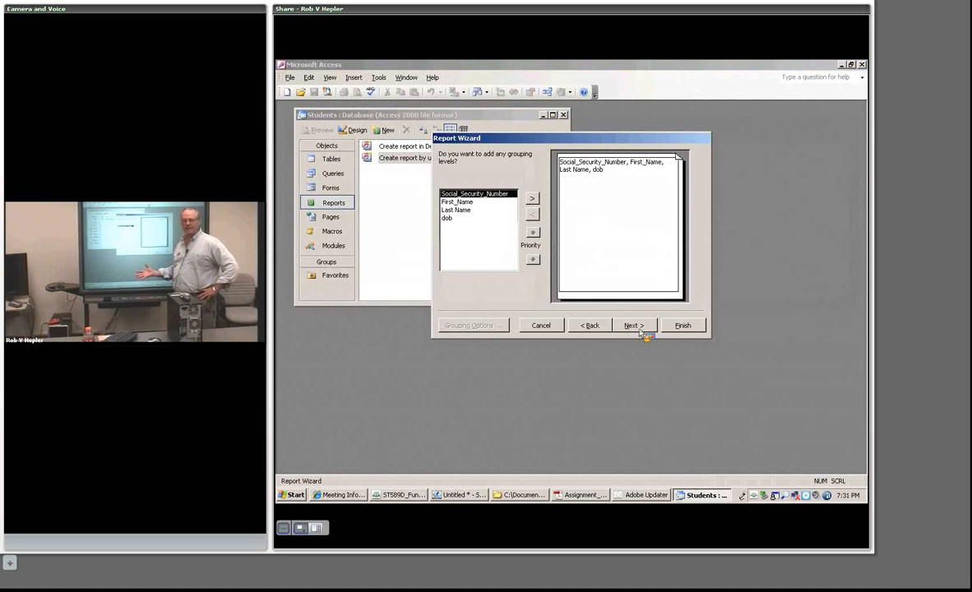
# Leave the report without grouping levels and sort its records by Last Name in ascending order.
pyautogui.click(633, 326)
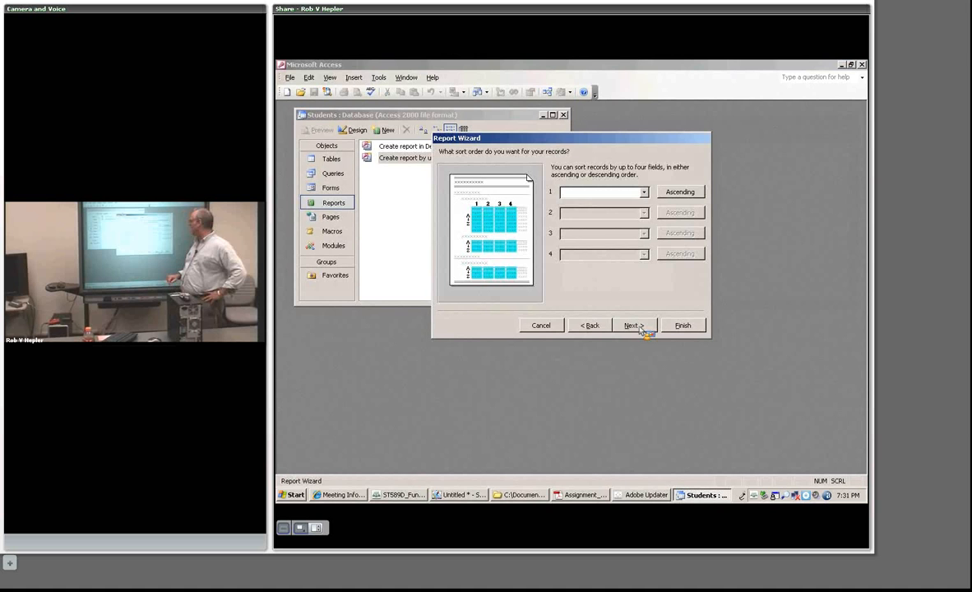
pyautogui.click(644, 192)
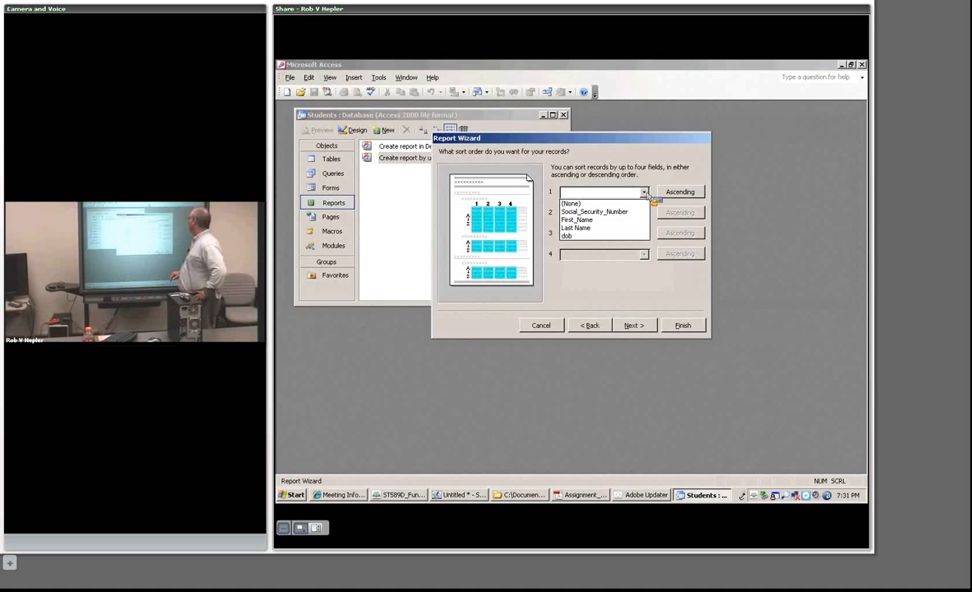
pyautogui.click(582, 228)
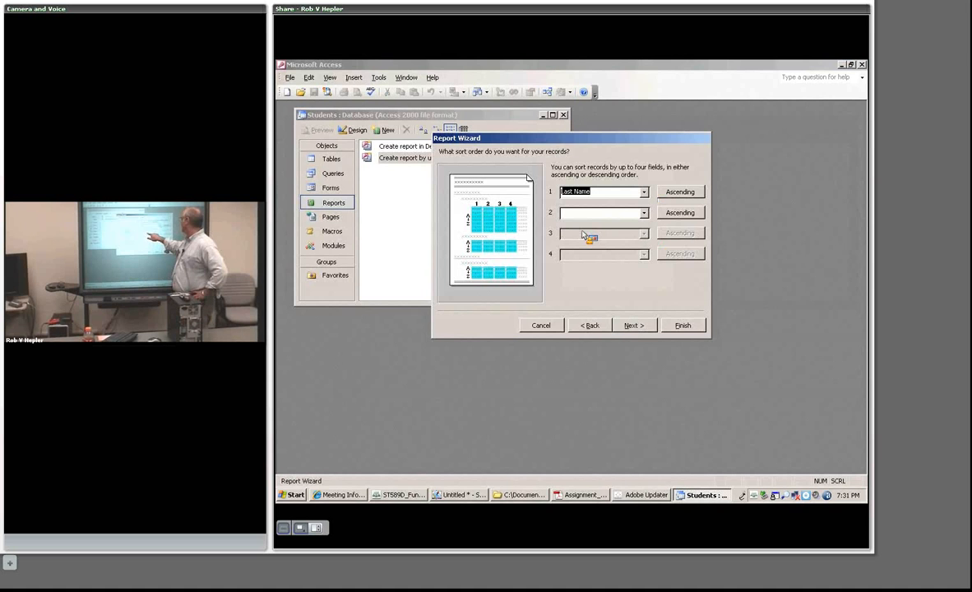
# Change the report's Last Name sort to descending and leave the second sort level empty.
pyautogui.click(680, 192)
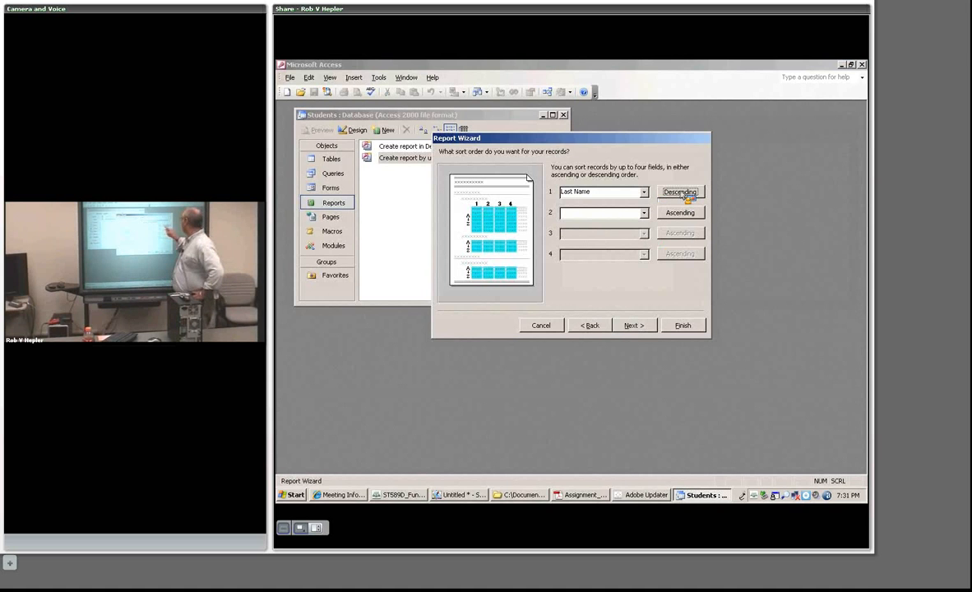
pyautogui.click(642, 214)
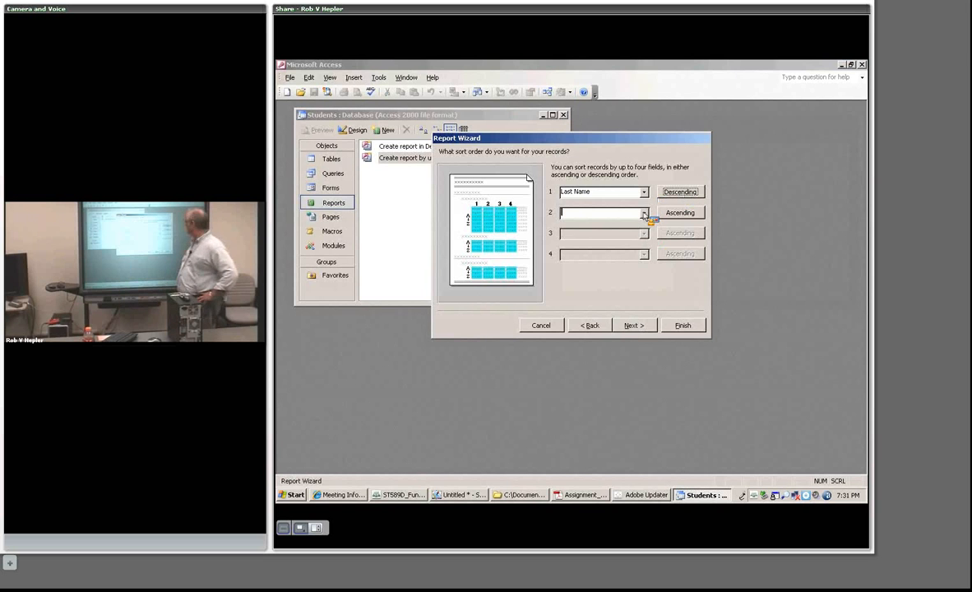
pyautogui.click(633, 326)
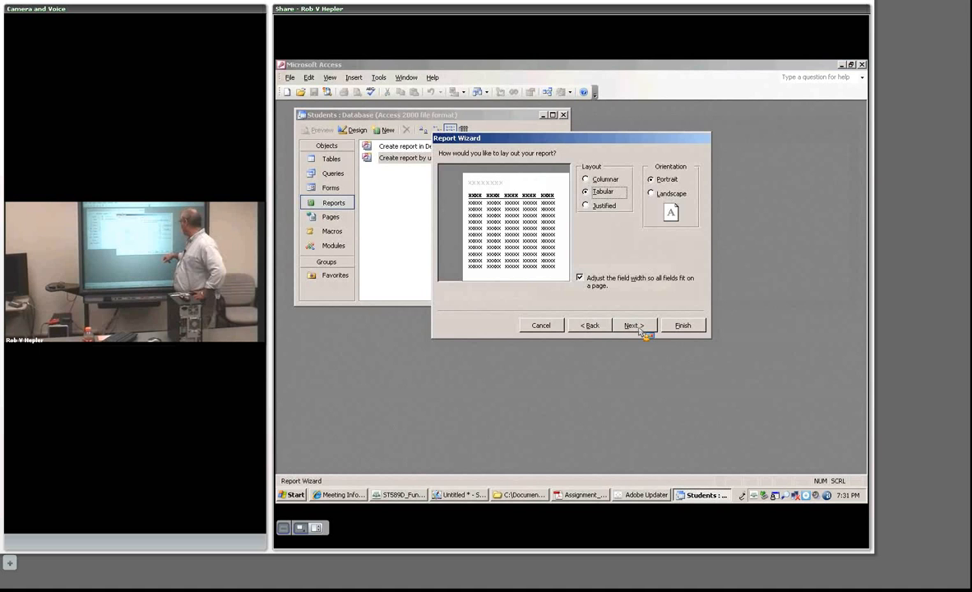
# Compare the columnar and tabular layouts, then lay out the report as Columnar in Landscape orientation.
pyautogui.click(586, 179)
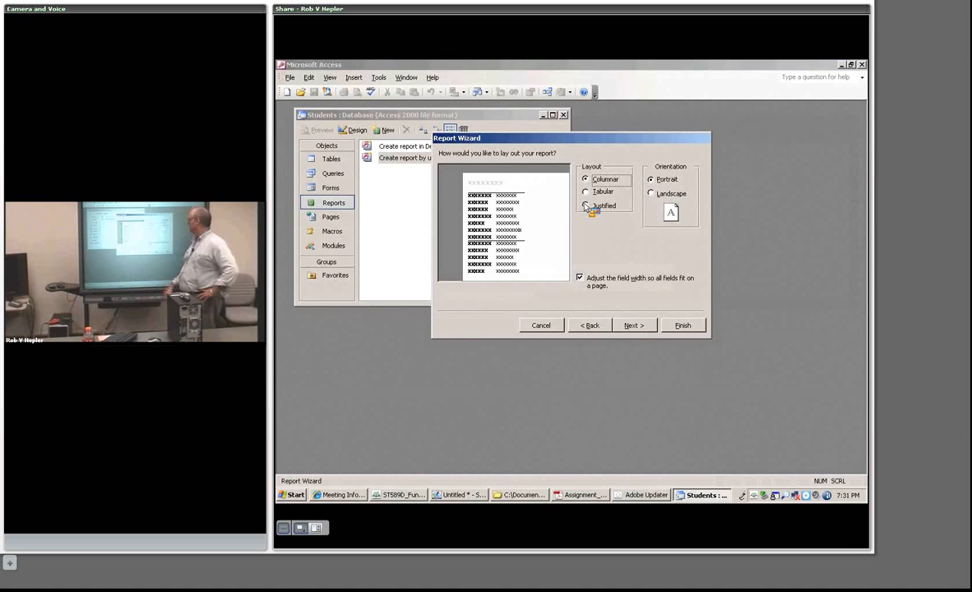
pyautogui.click(585, 192)
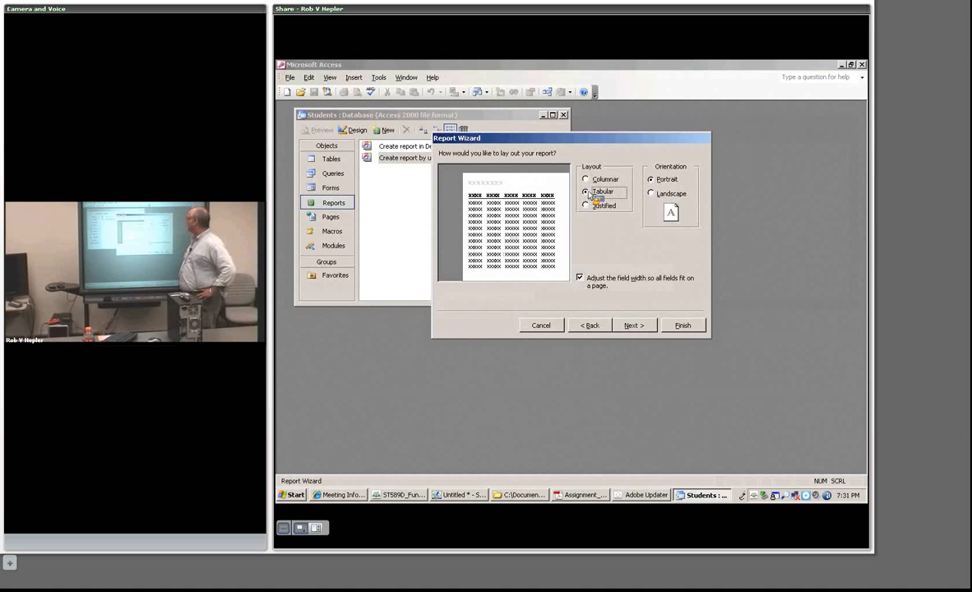
pyautogui.click(587, 180)
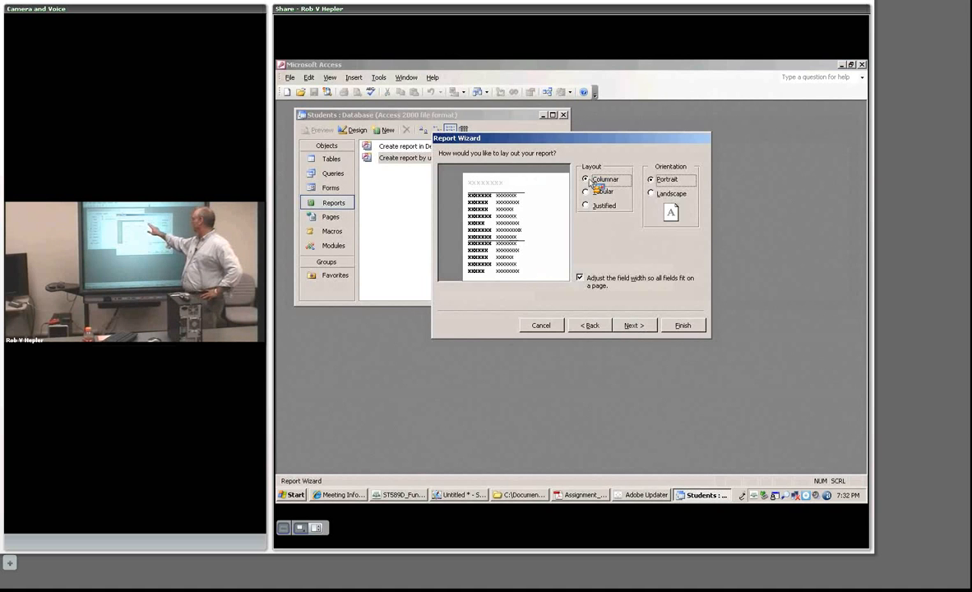
pyautogui.click(651, 194)
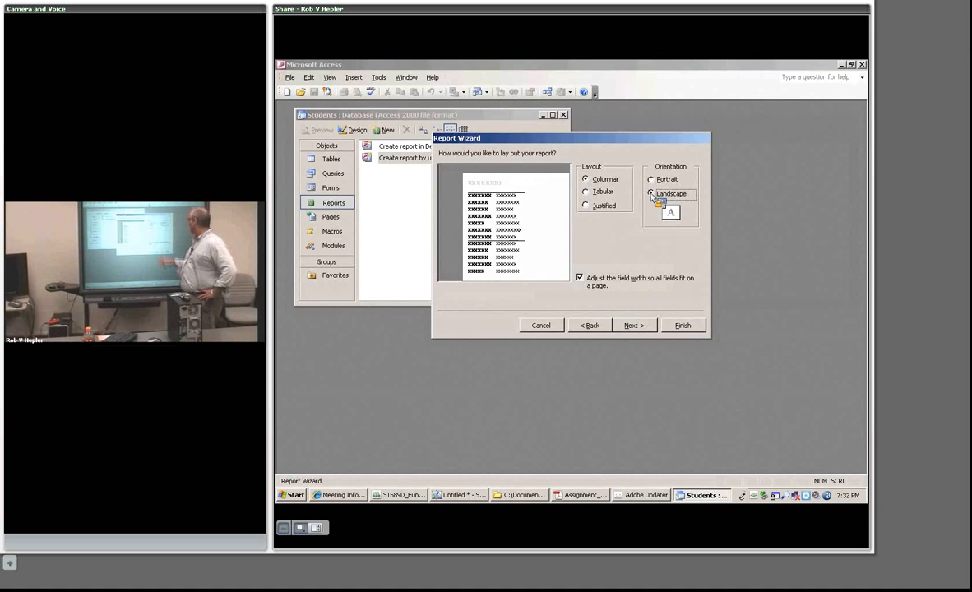
pyautogui.click(631, 325)
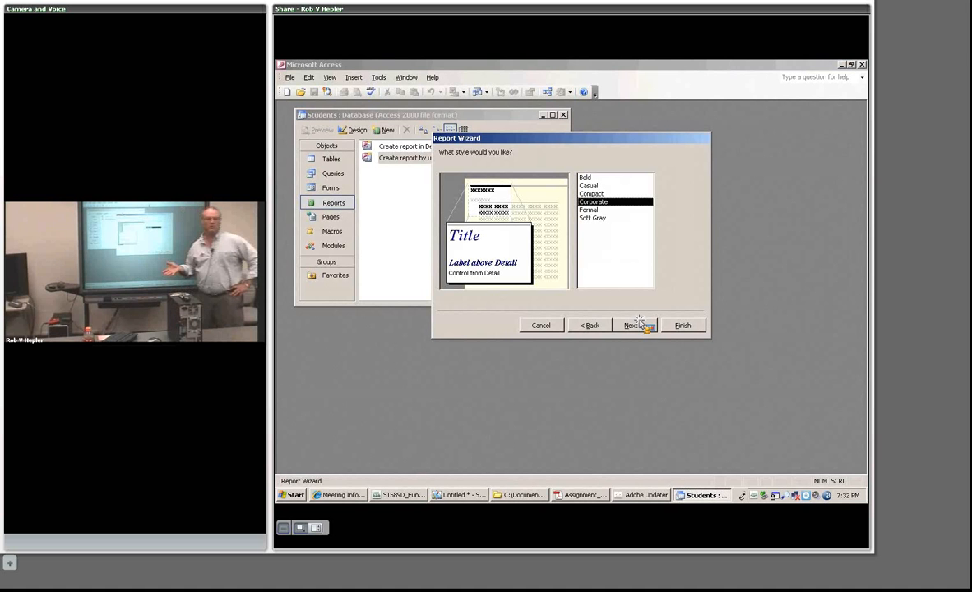
# Preview the Bold, Compact, Corporate and Soft Gray report styles, and apply the Casual style.
pyautogui.click(585, 178)
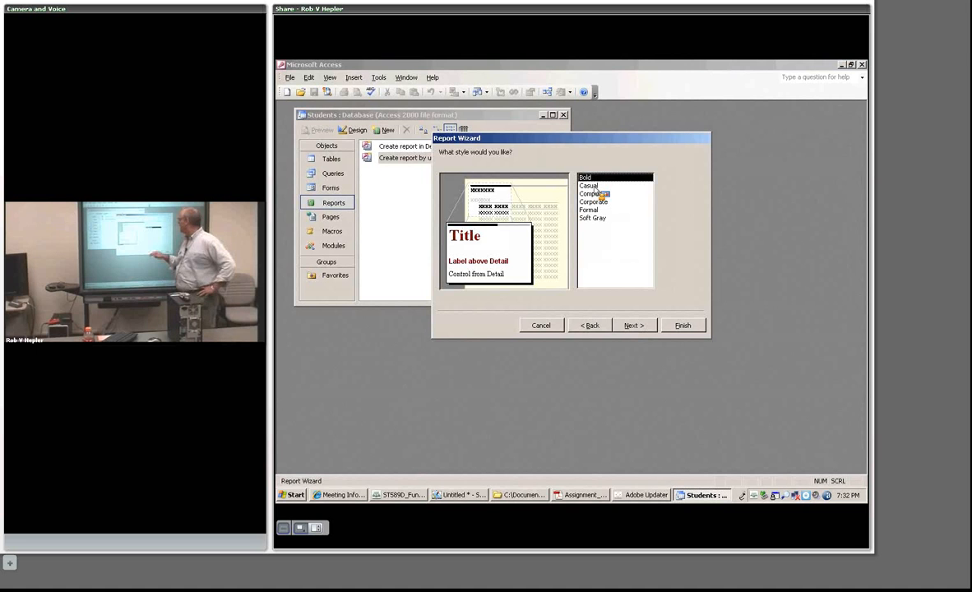
pyautogui.press('Down')
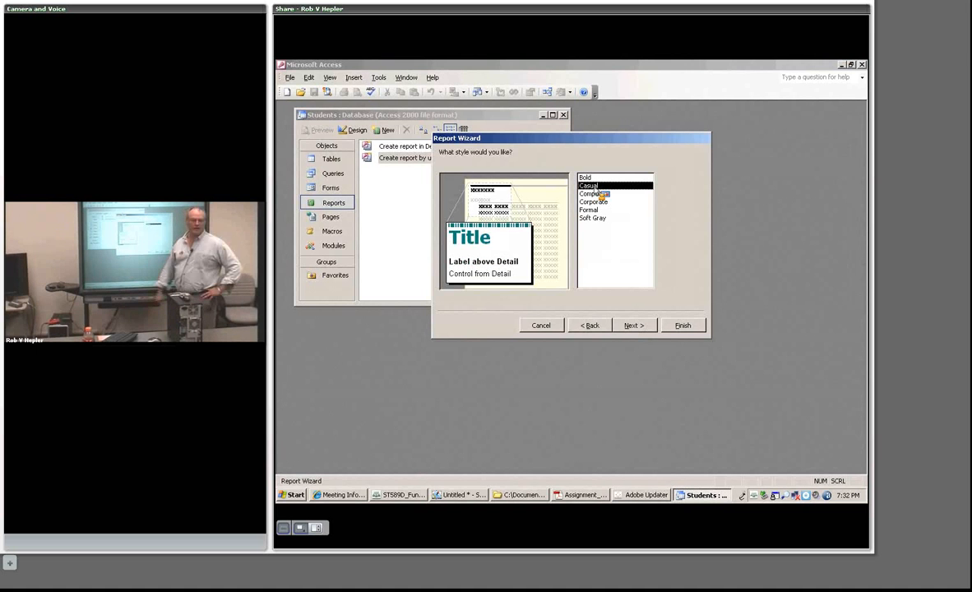
pyautogui.click(603, 194)
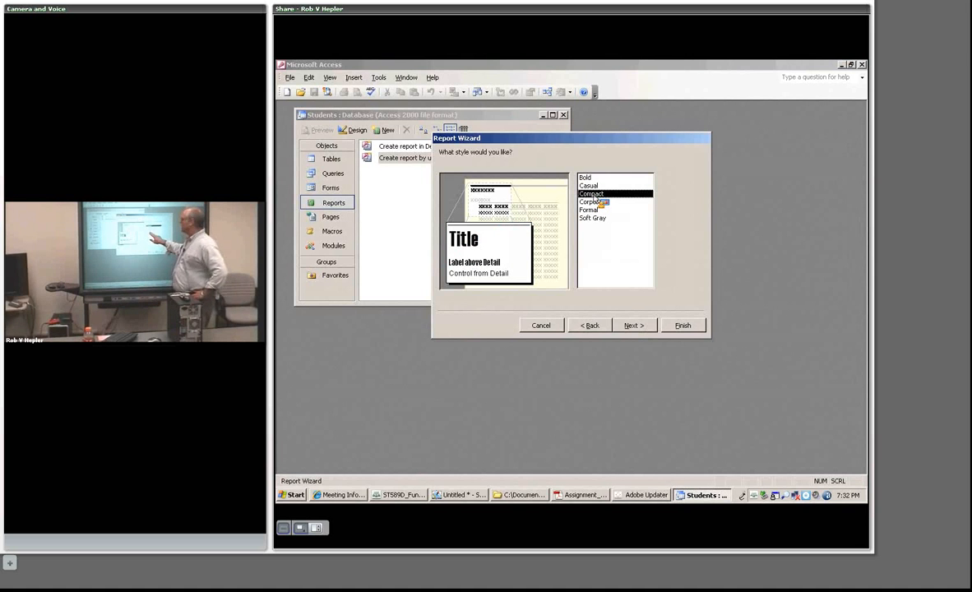
pyautogui.click(599, 202)
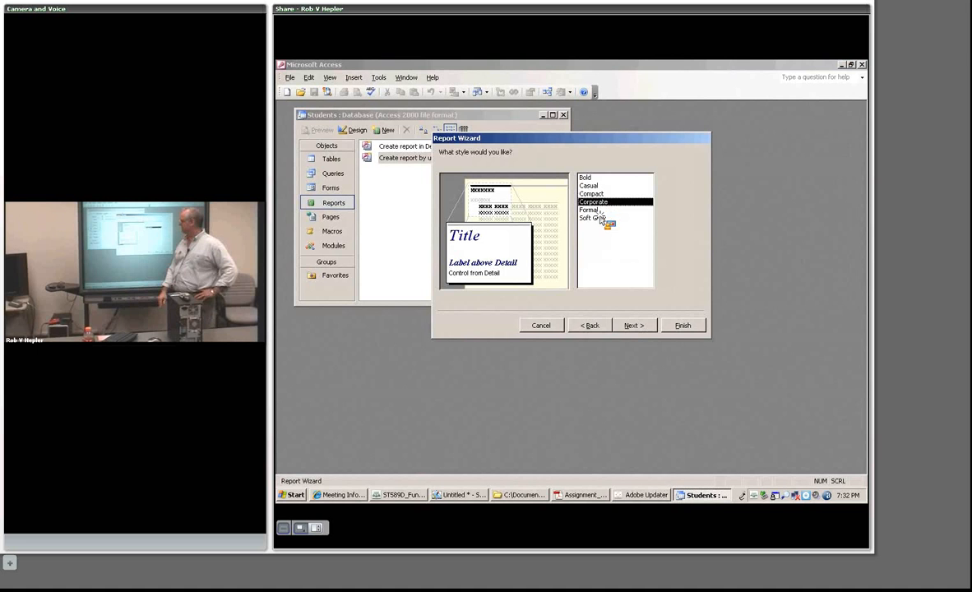
pyautogui.click(601, 217)
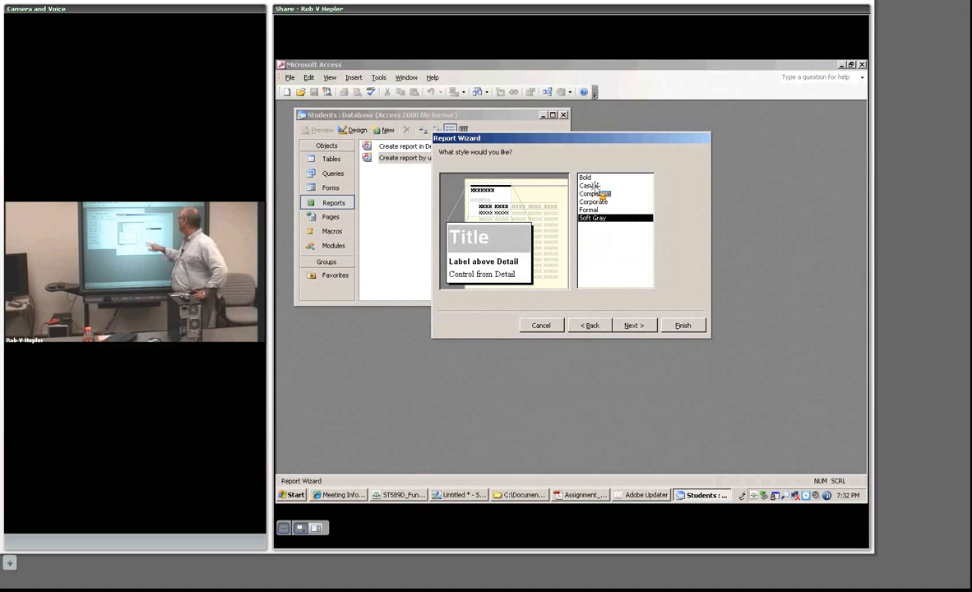
pyautogui.click(594, 185)
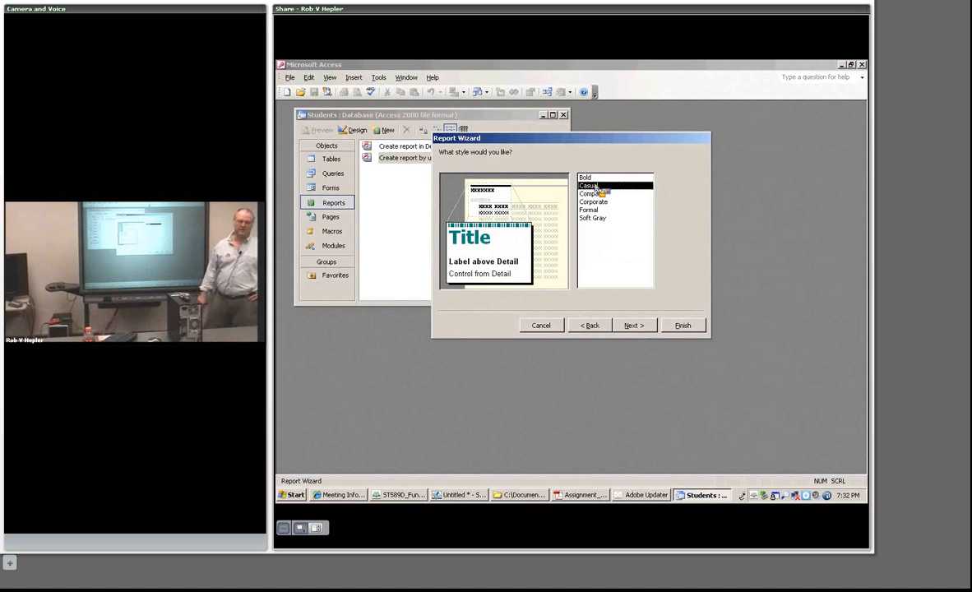
pyautogui.click(634, 326)
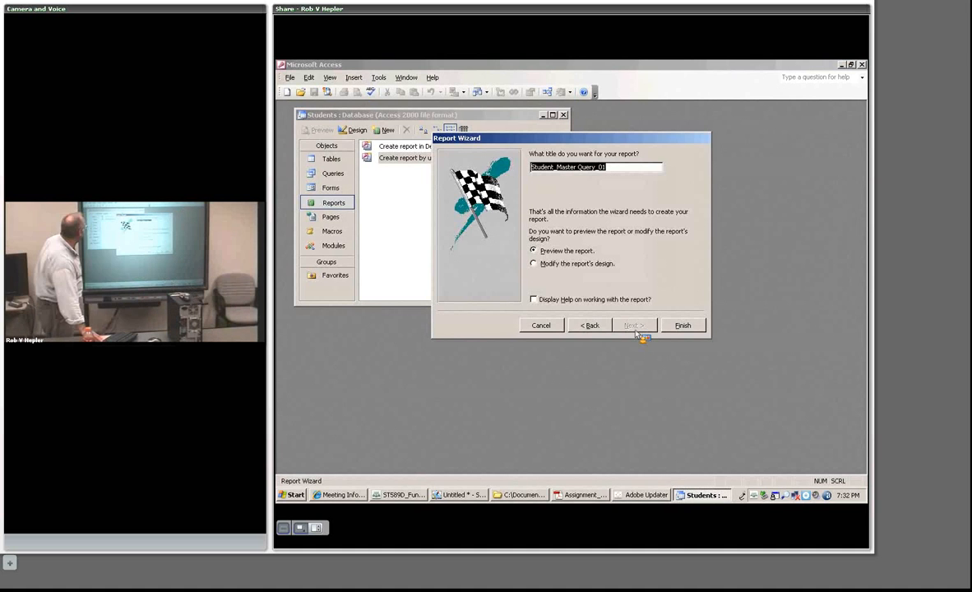
# Title the report Student_Master Query_Report_01 and finish the wizard with the report preview.
pyautogui.click(600, 169)
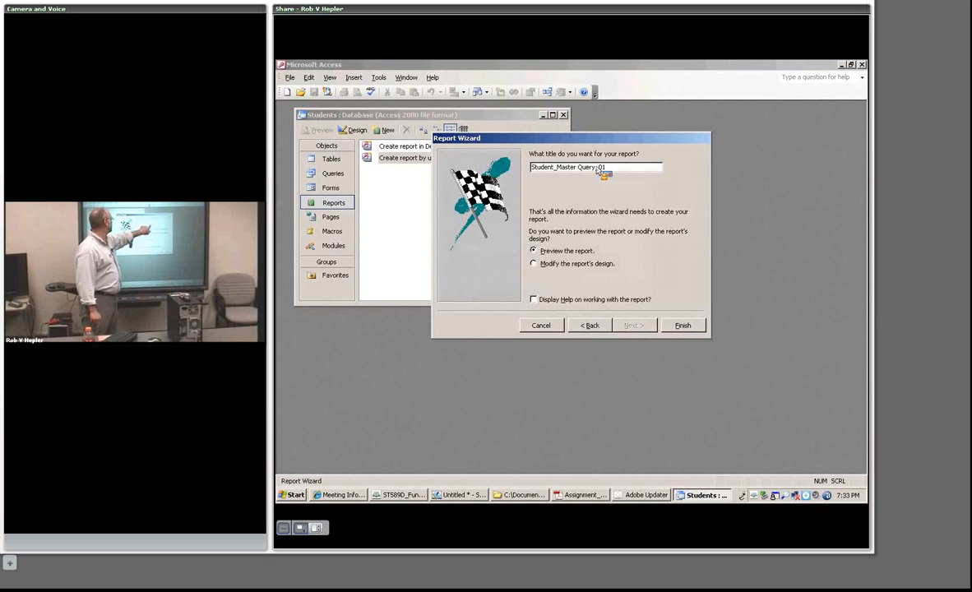
pyautogui.press('BackSpace')
pyautogui.press('BackSpace')
pyautogui.press('BackSpace')
pyautogui.press('BackSpace')
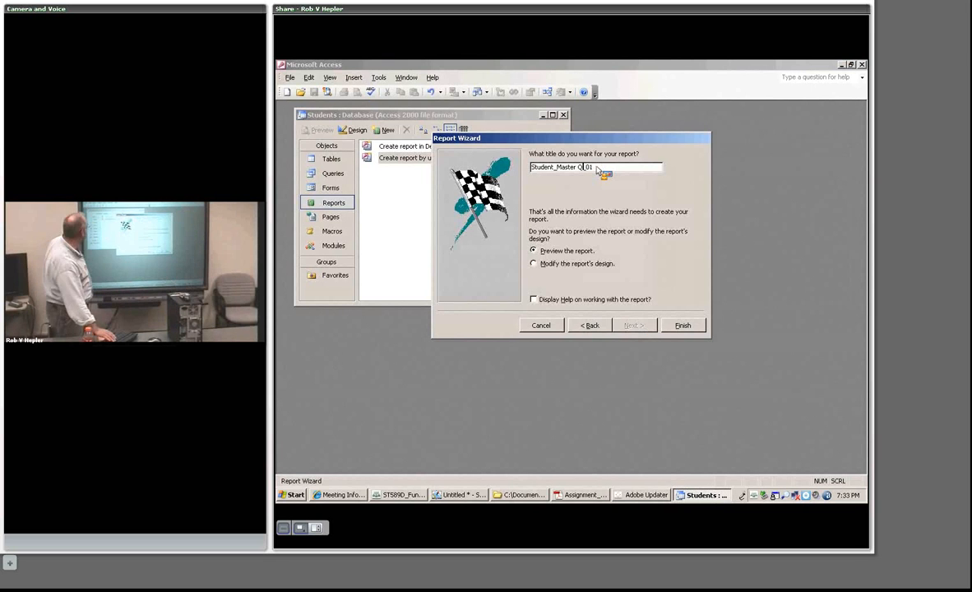
pyautogui.write('u')
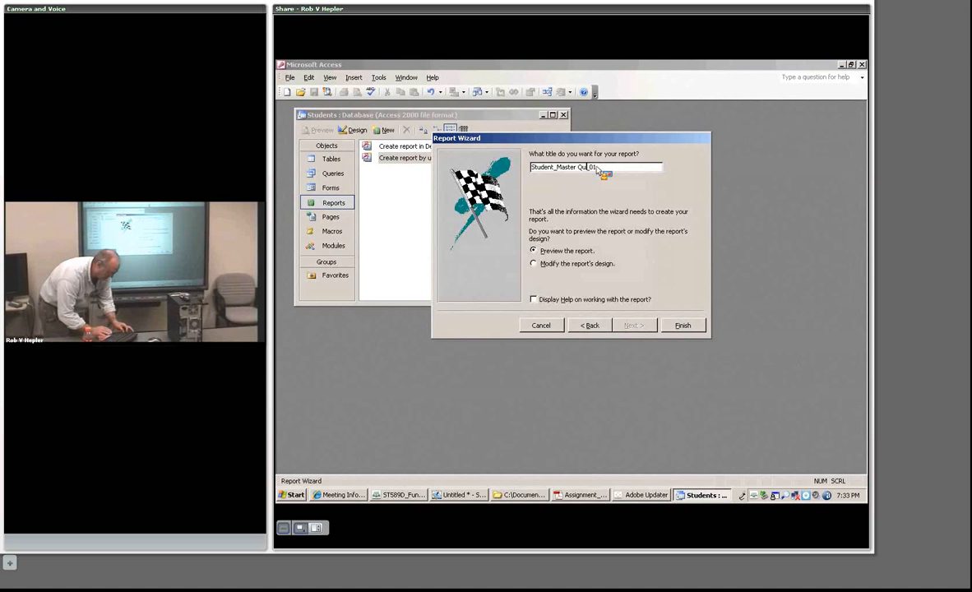
pyautogui.write('ery')
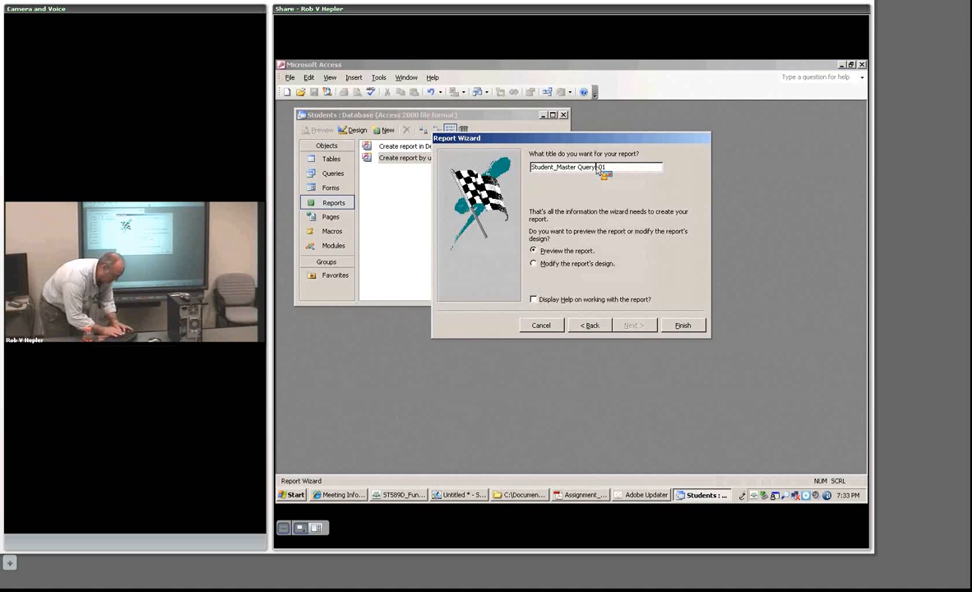
pyautogui.write(' Report')
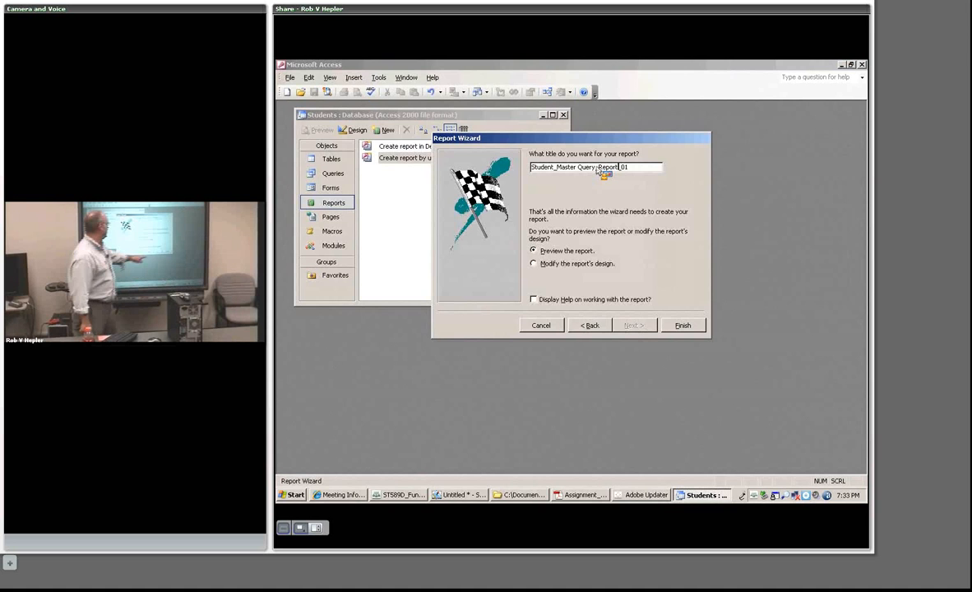
pyautogui.press('Return')
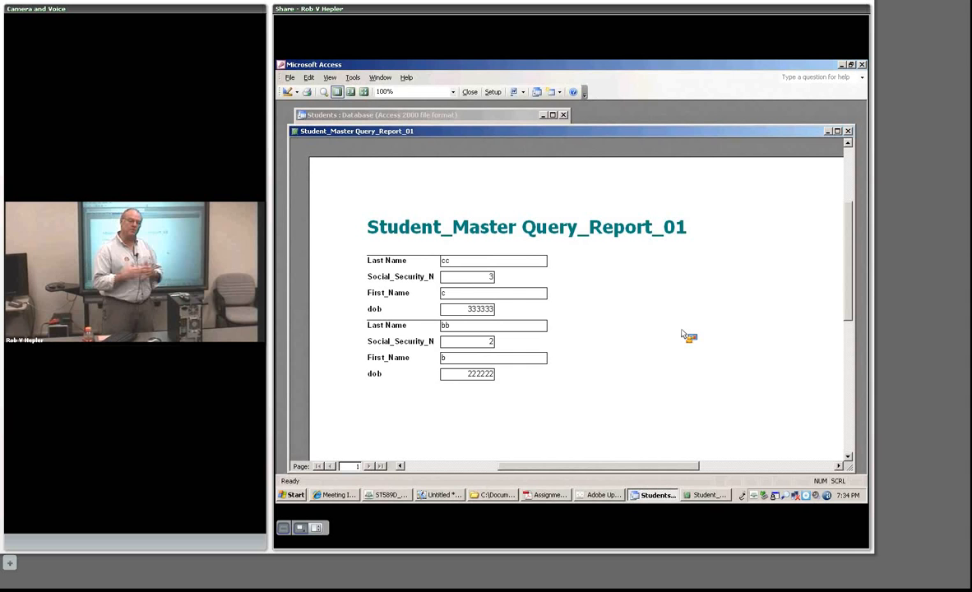
# Close the report preview and switch to Assignment_03.pdf in Adobe Reader to review the database requirements.
pyautogui.click(849, 130)
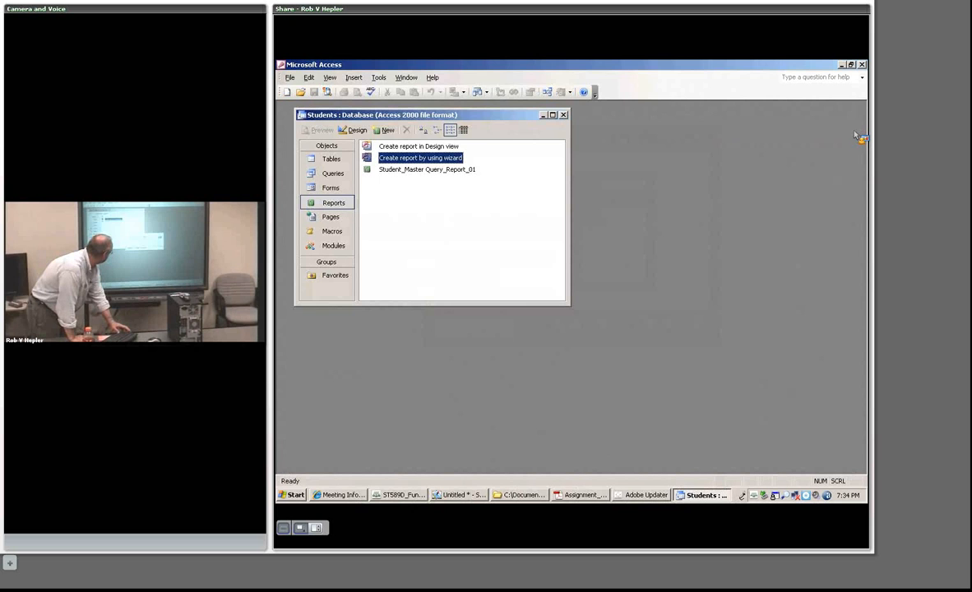
pyautogui.hotkey('alt', 'Tab')
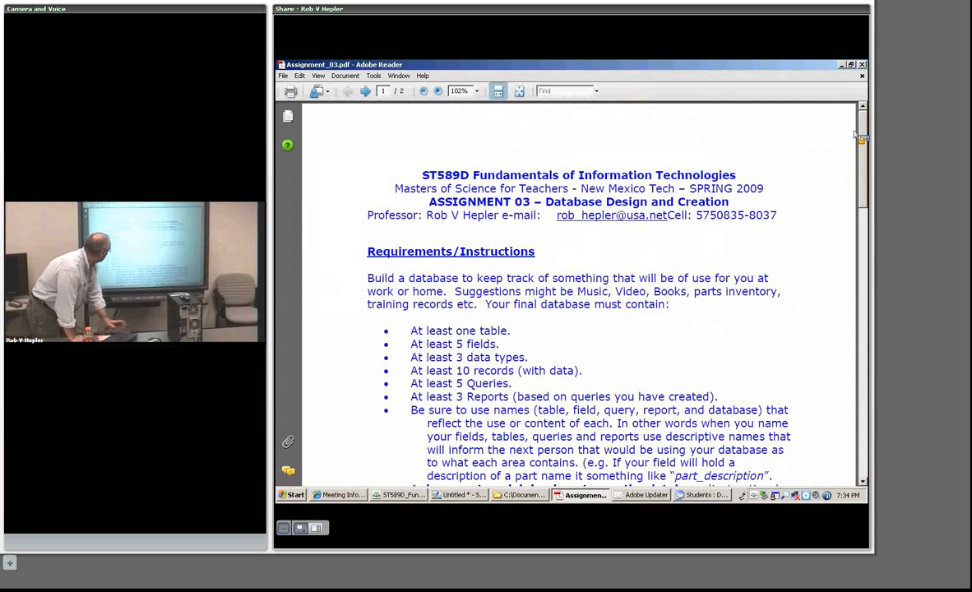
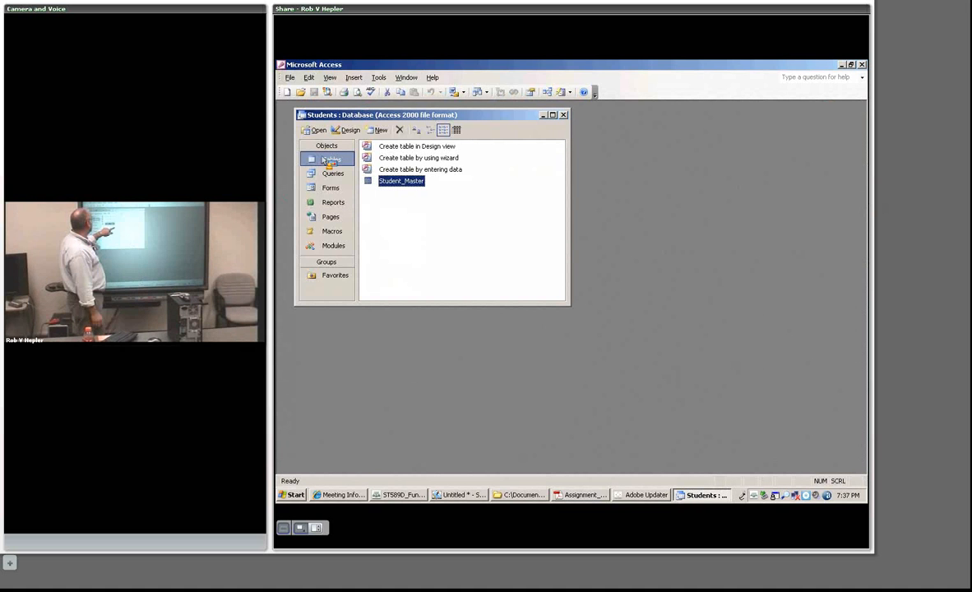
# Start a new table in Design view with a Social_Security_Number field of data type Number.
pyautogui.doubleClick(397, 146)
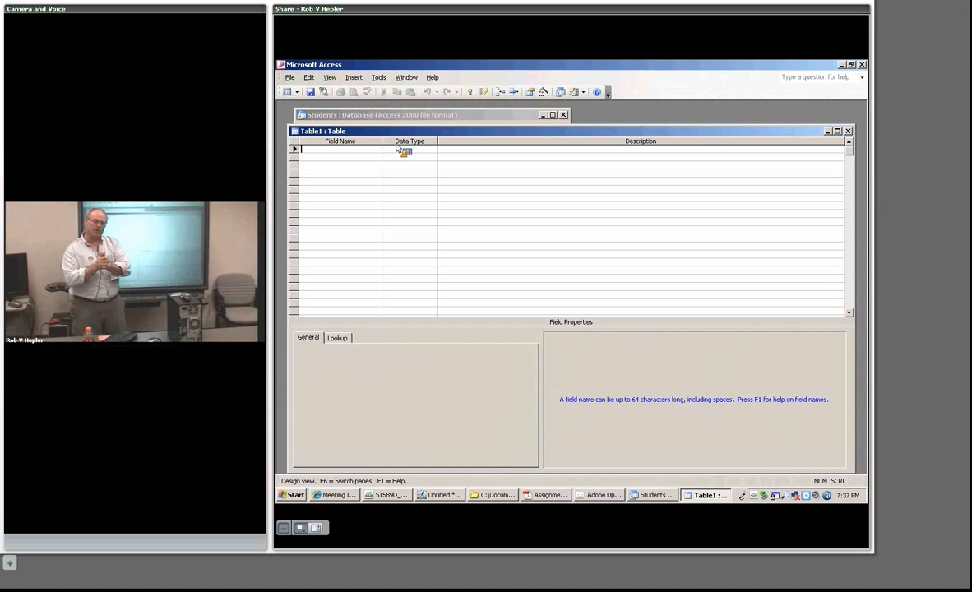
pyautogui.write('S')
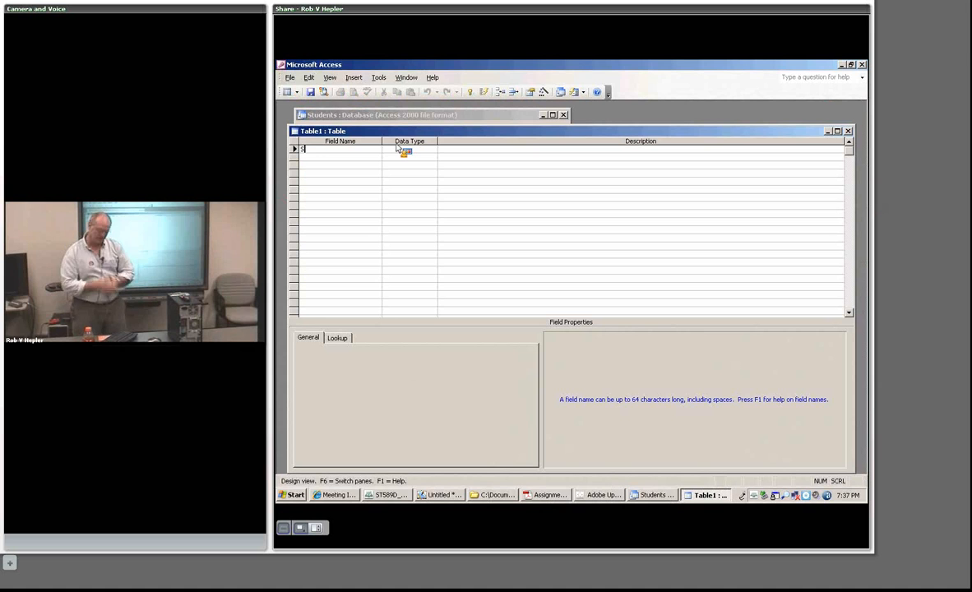
pyautogui.write('ocial_Sec')
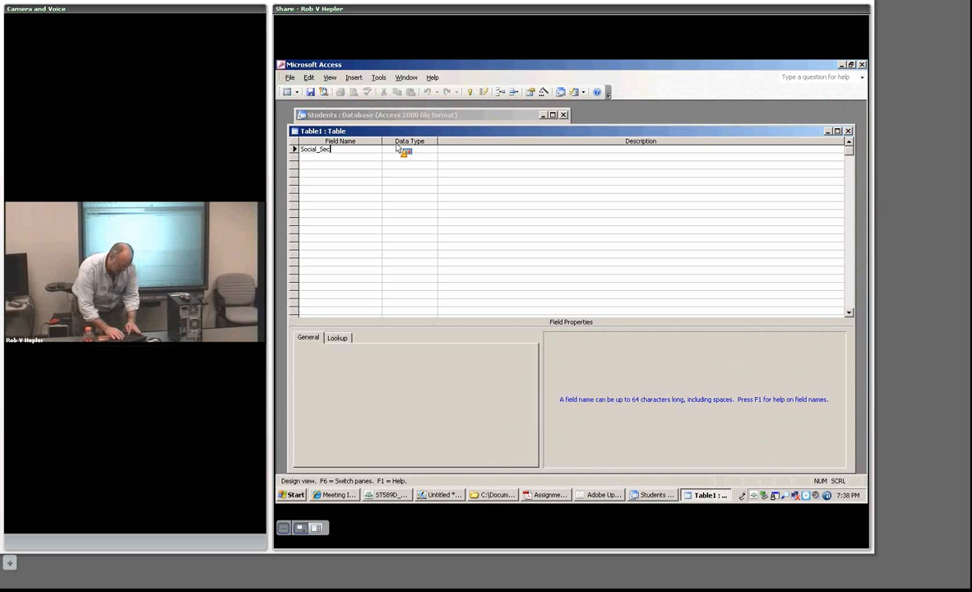
pyautogui.write('urity_Num')
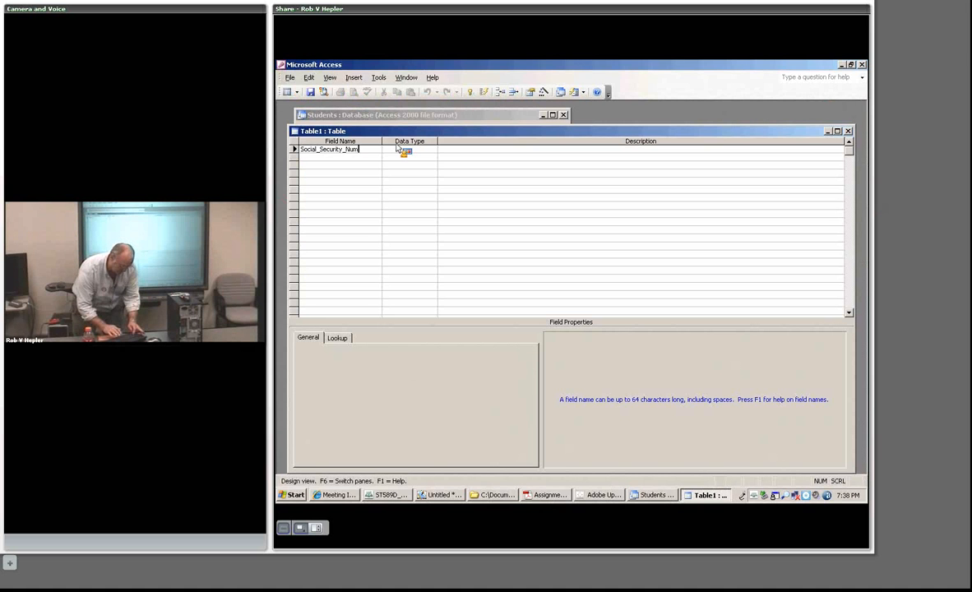
pyautogui.write('ber')
pyautogui.press('Tab')
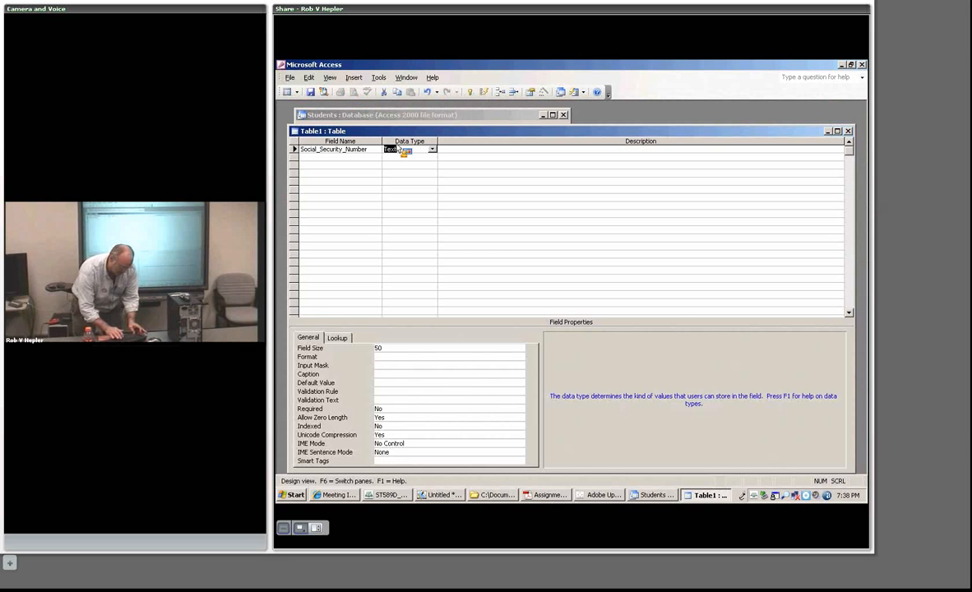
pyautogui.click(429, 152)
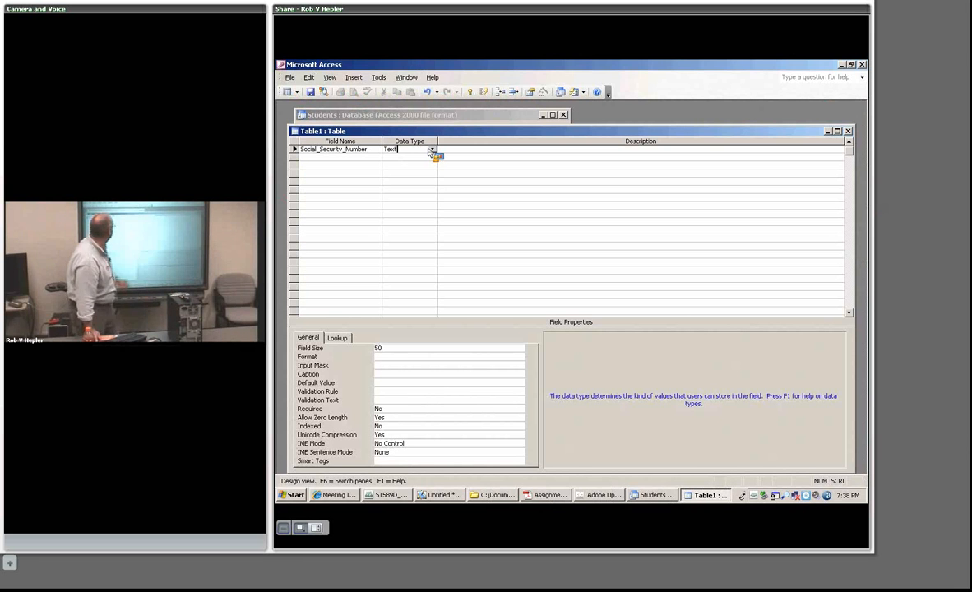
pyautogui.click(431, 149)
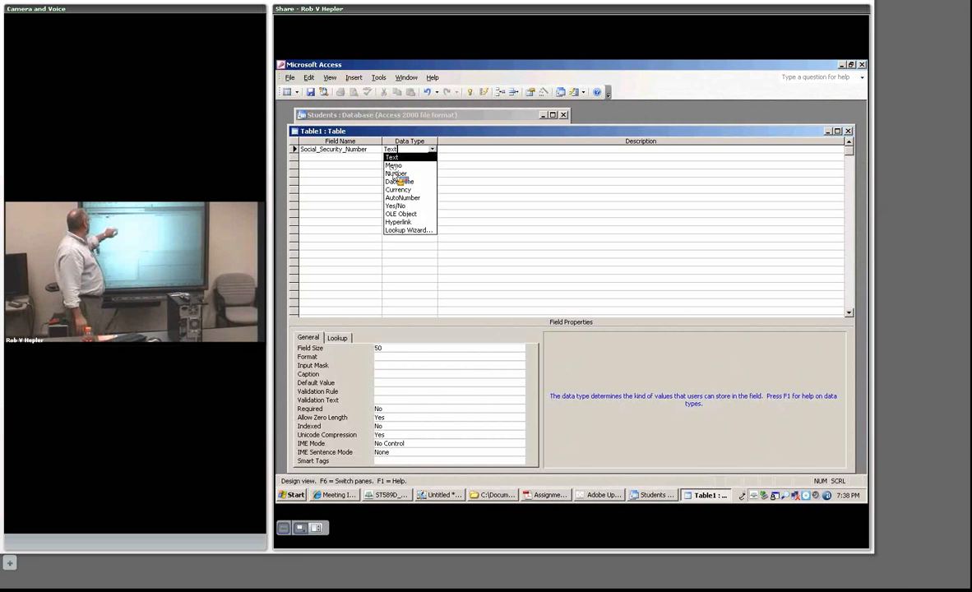
pyautogui.click(396, 174)
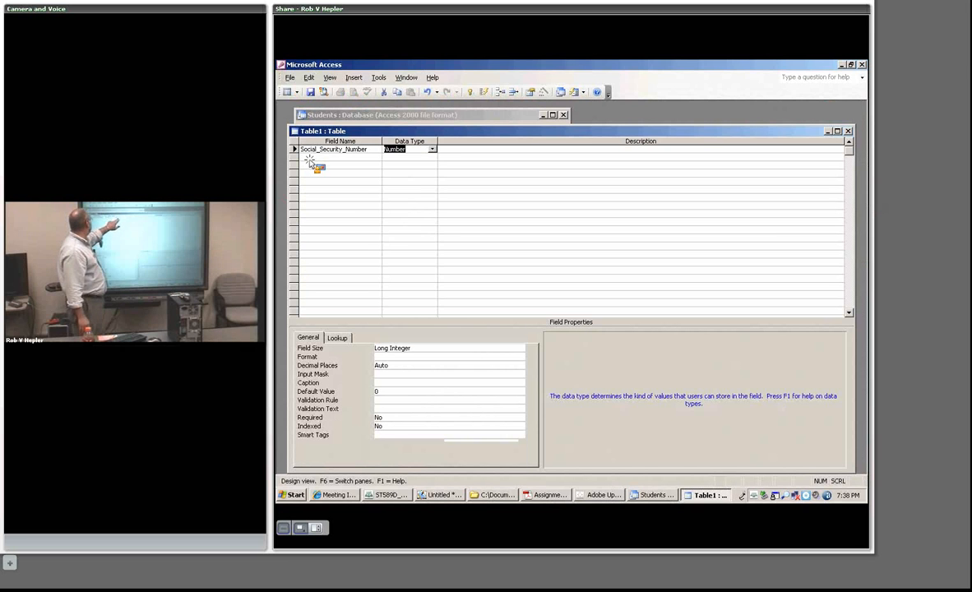
# Add a Class field with data type Text below Social_Security_Number, correcting the misspelled field name.
pyautogui.click(308, 159)
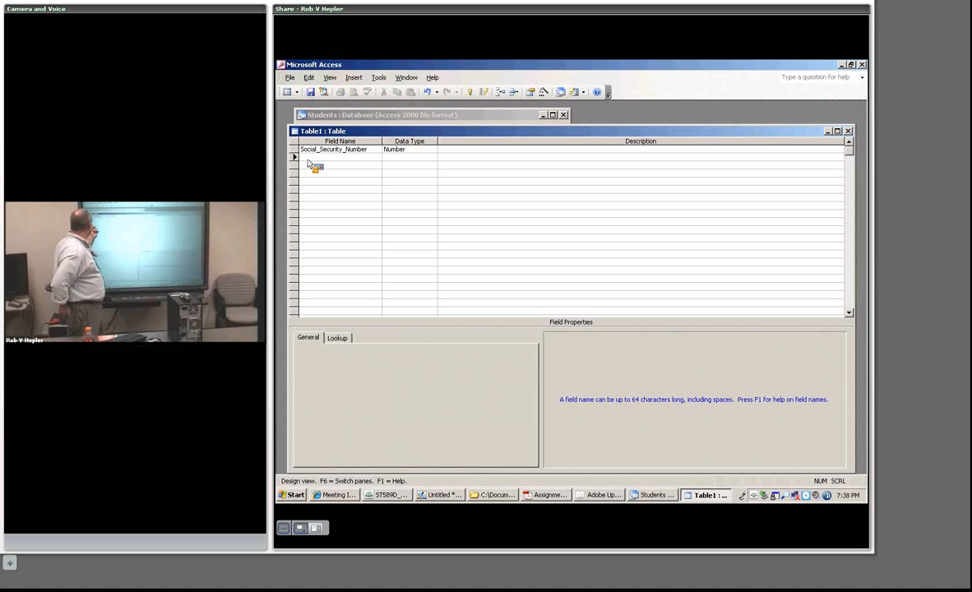
pyautogui.write('Class')
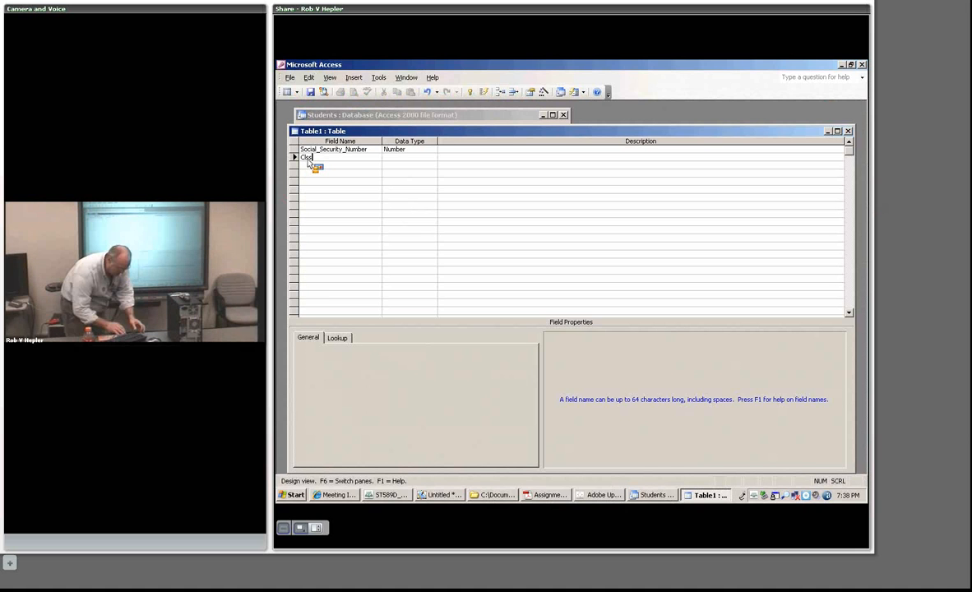
pyautogui.press('Tab')
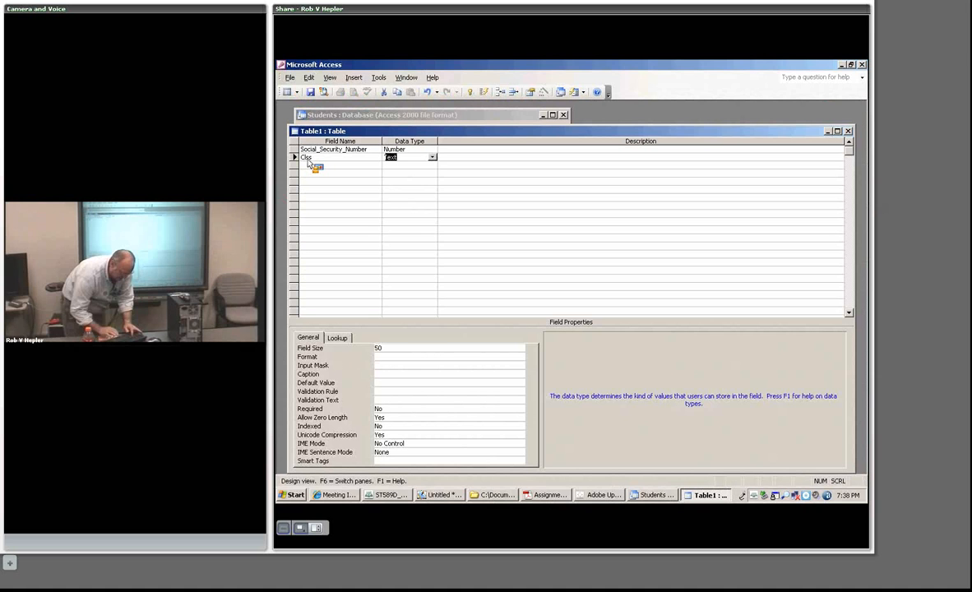
pyautogui.press('Tab')
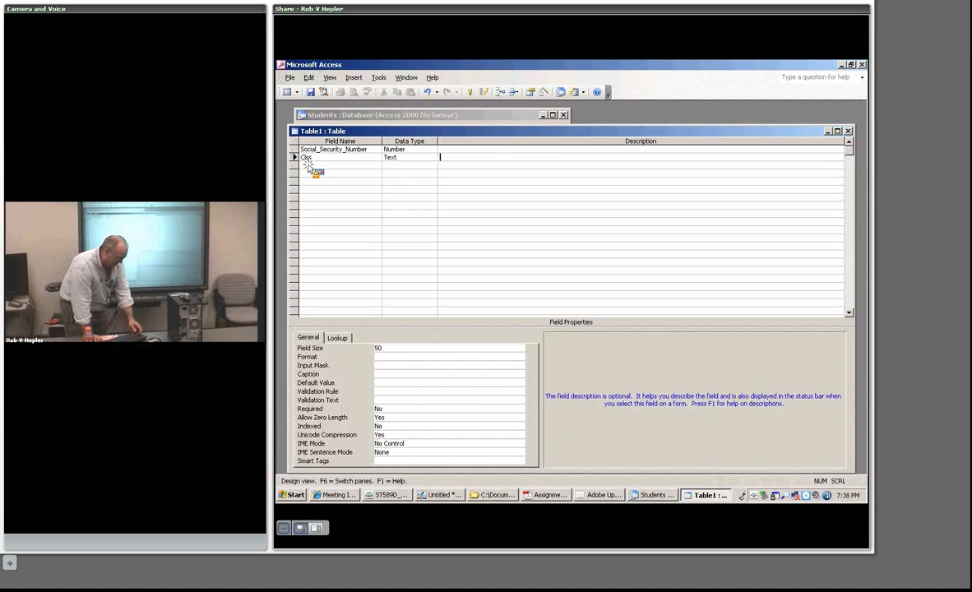
pyautogui.click(313, 150)
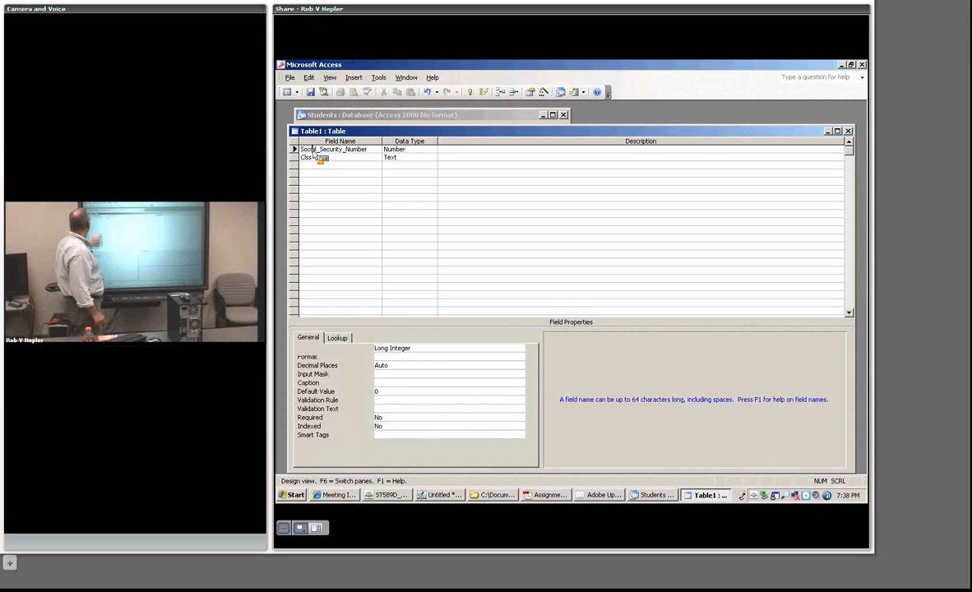
pyautogui.click(323, 158)
pyautogui.write('Cl')
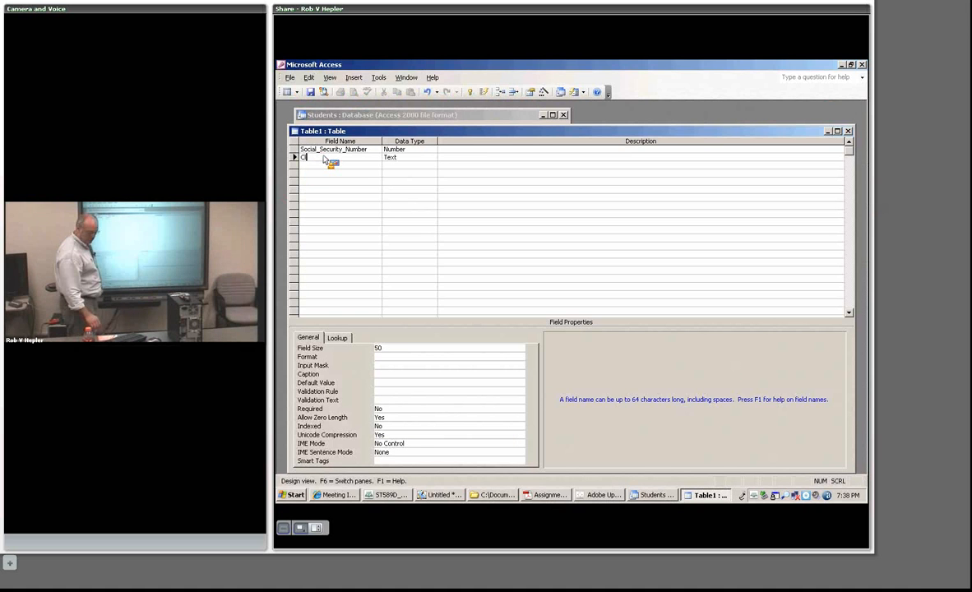
pyautogui.write('ass')
pyautogui.press('Tab')
pyautogui.press('Tab')
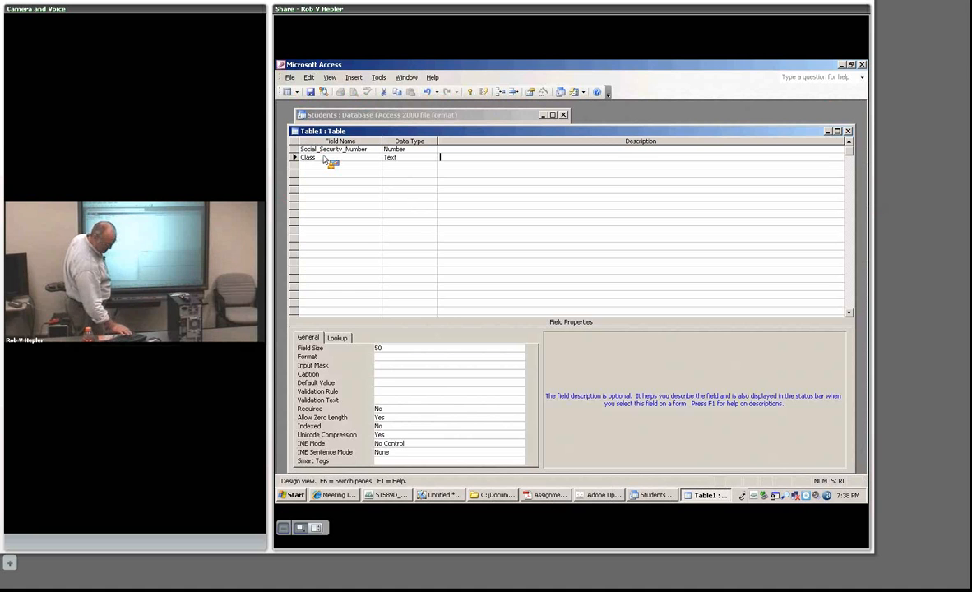
# Add a Grade field with data type Number below the Class field.
pyautogui.press('Tab')
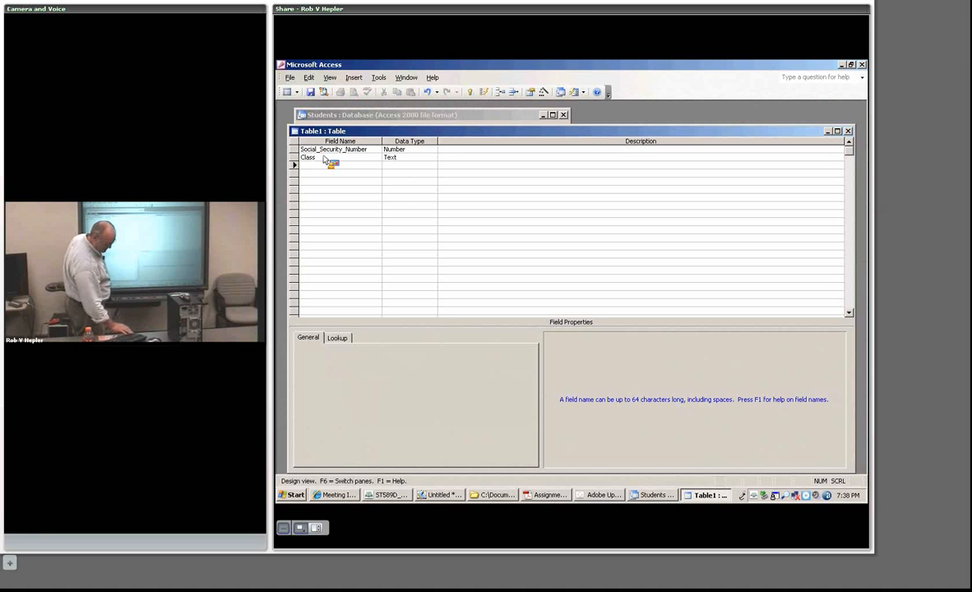
pyautogui.write('grade')
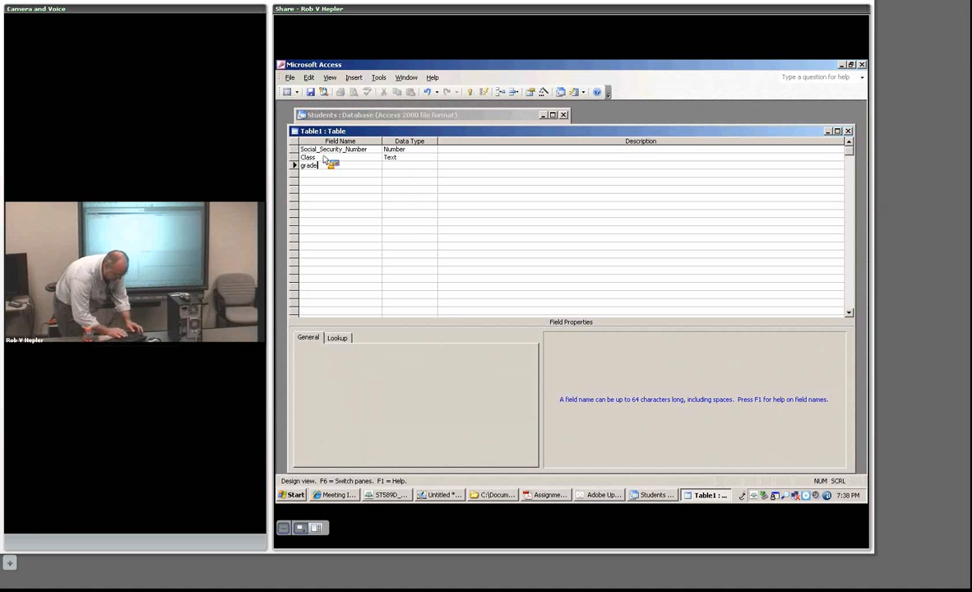
pyautogui.press('BackSpace')
pyautogui.press('BackSpace')
pyautogui.press('BackSpace')
pyautogui.press('BackSpace')
pyautogui.press('BackSpace')
pyautogui.write('Grad')
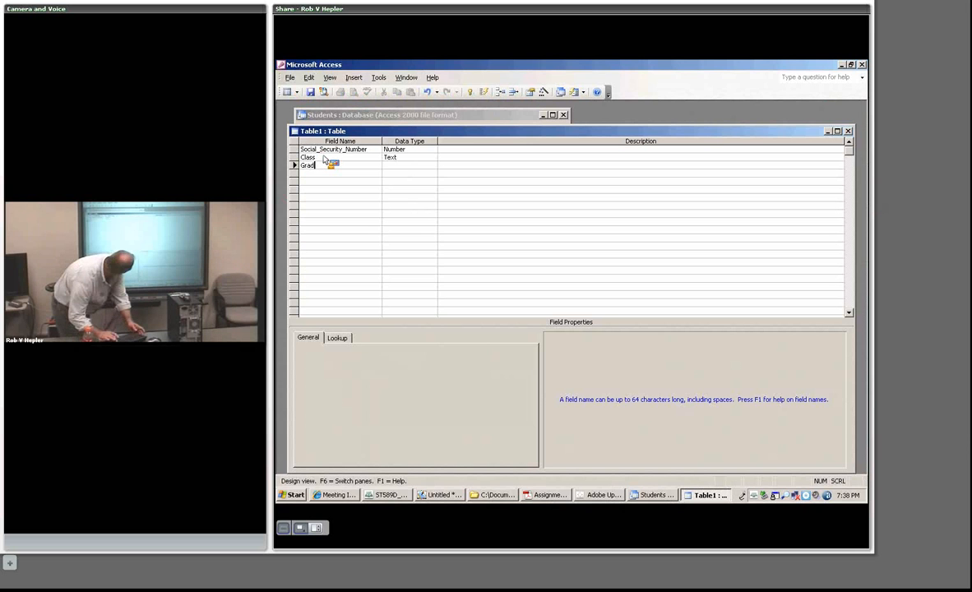
pyautogui.write('e')
pyautogui.press('Tab')
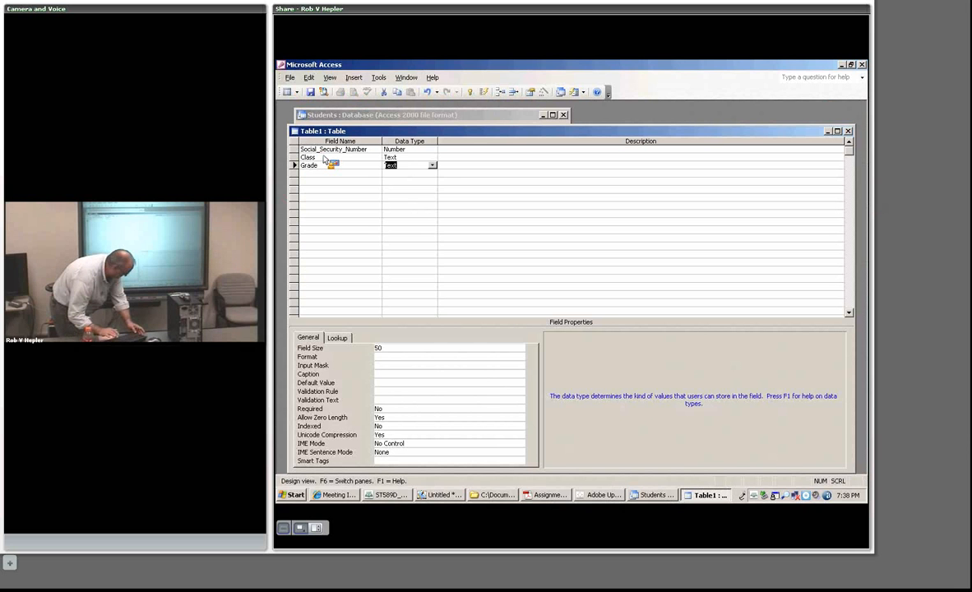
pyautogui.click(432, 165)
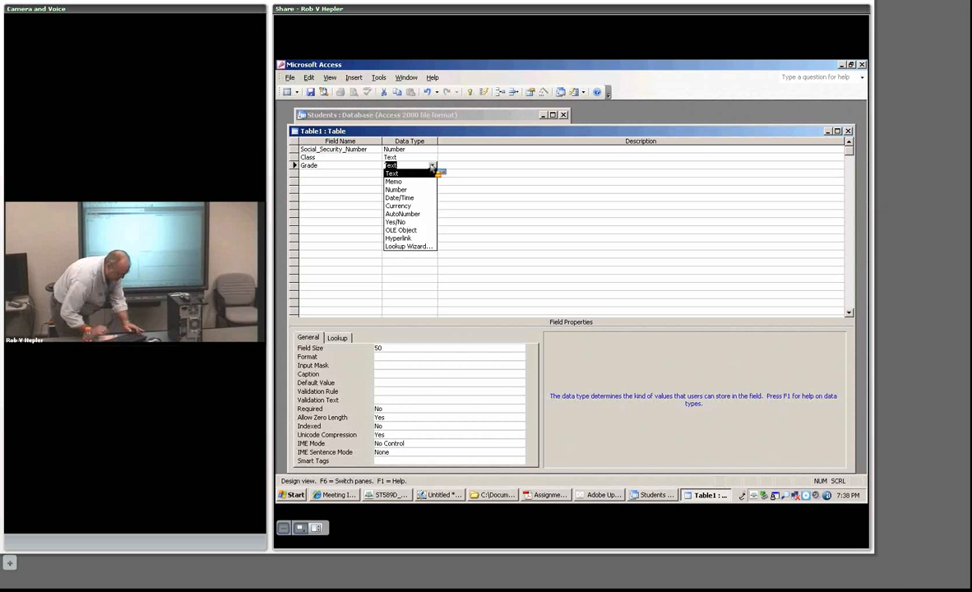
pyautogui.click(395, 190)
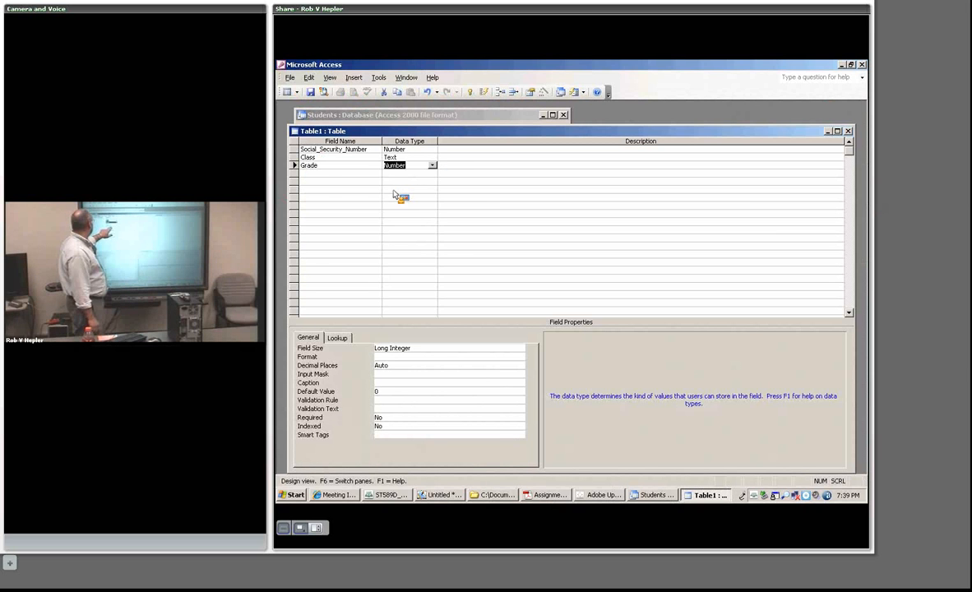
pyautogui.click(321, 174)
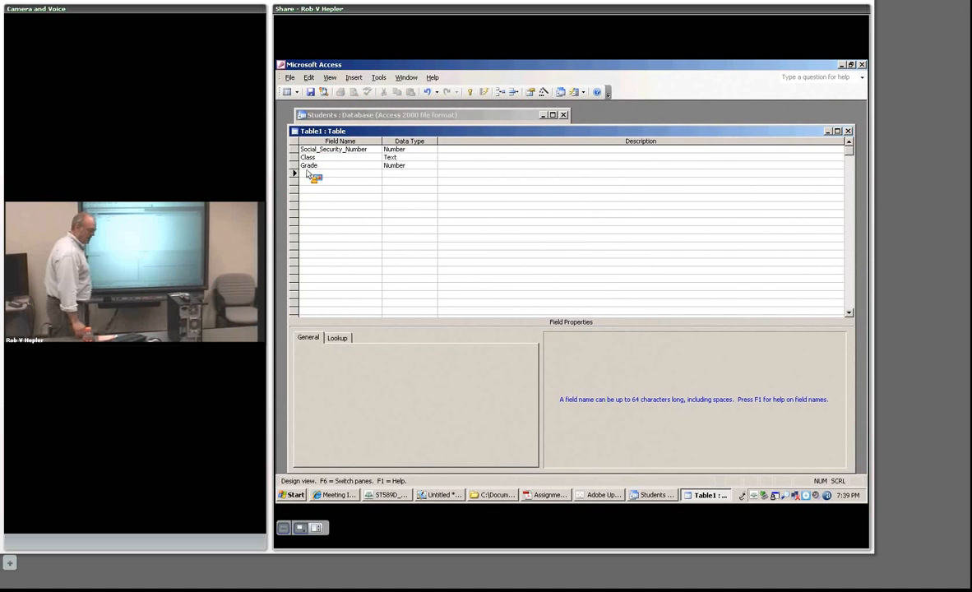
# Close the table design, save it as Student_Grade, and accept automatic creation of a primary key.
pyautogui.click(849, 131)
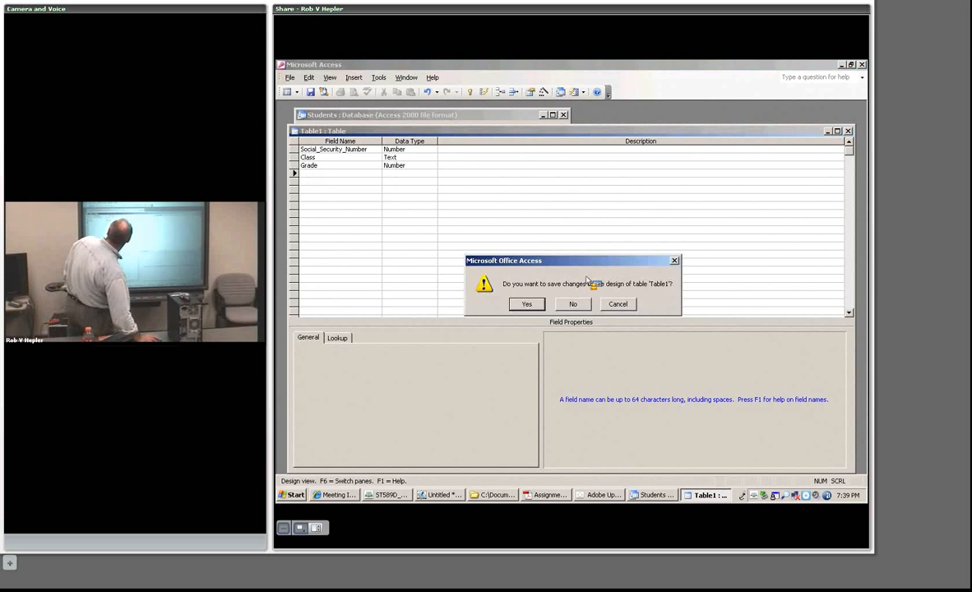
pyautogui.click(528, 303)
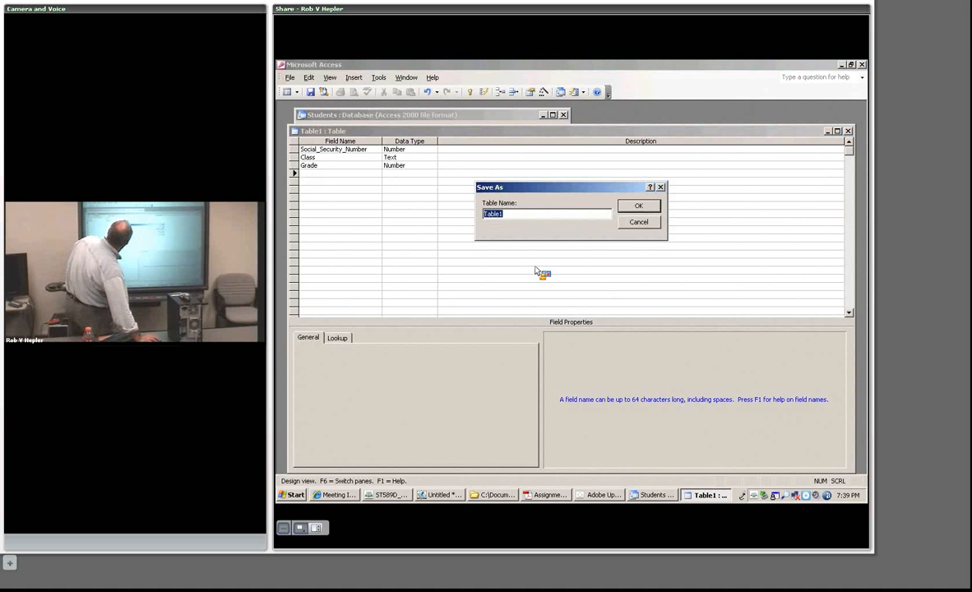
pyautogui.write('Student_Grade')
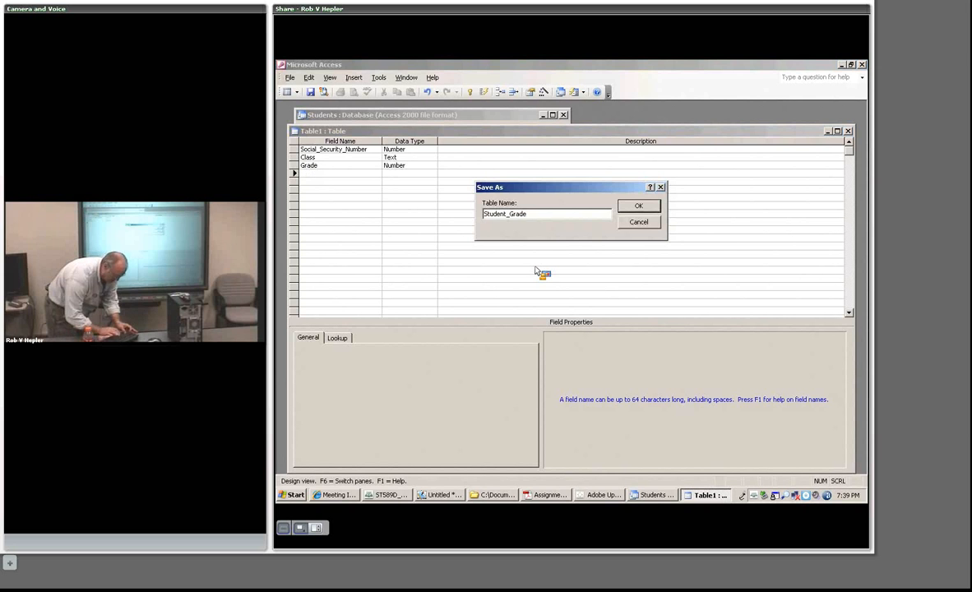
pyautogui.press('Return')
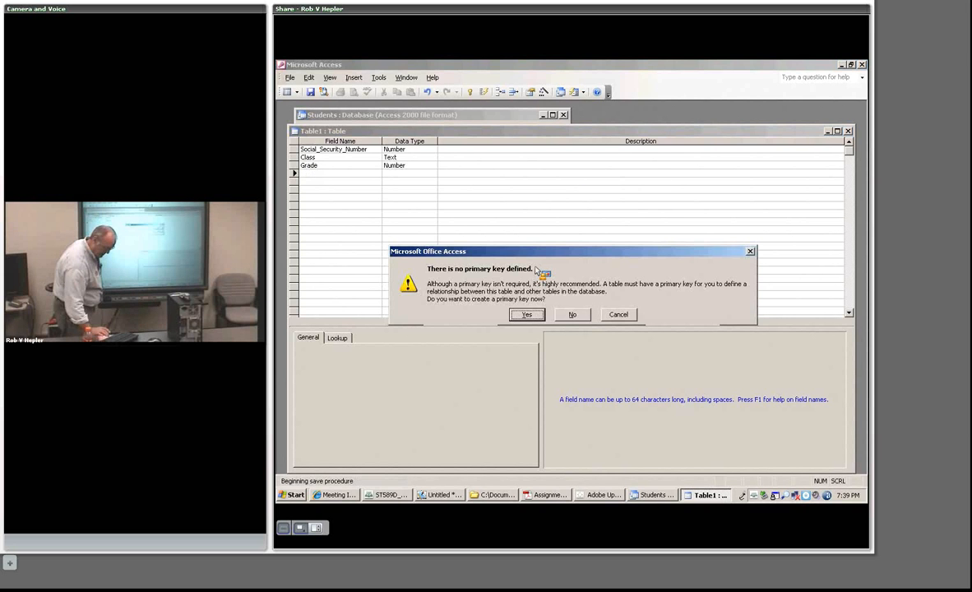
pyautogui.click(527, 315)
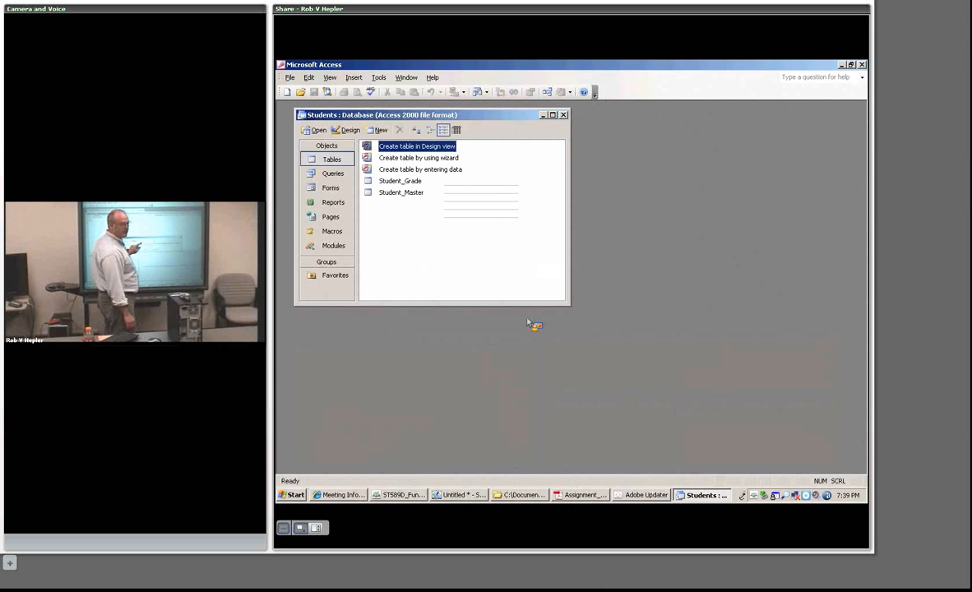
# Check the Student_Master records, and add the Student_Grade and Student_Master tables to the Relationships layout.
pyautogui.doubleClick(395, 194)
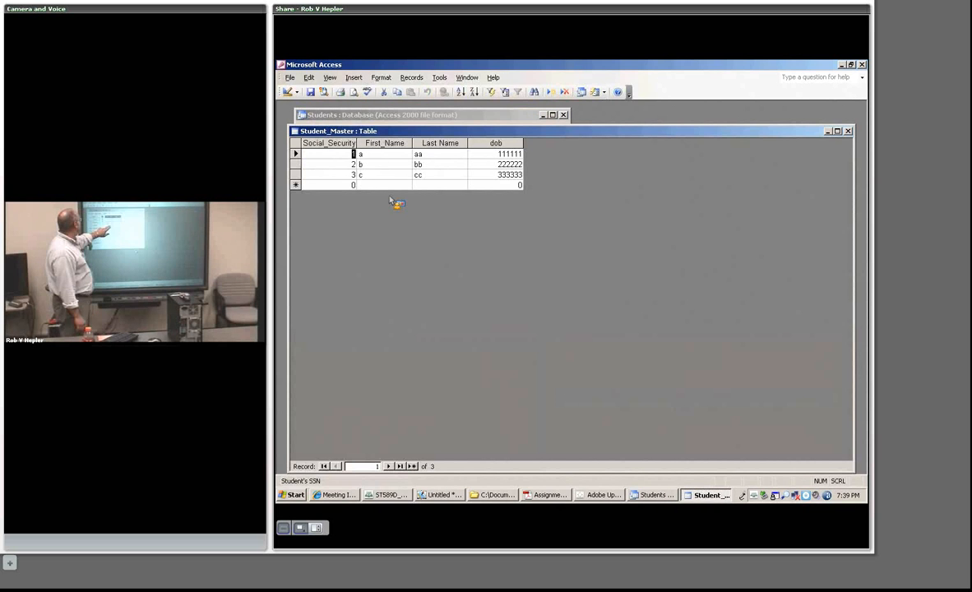
pyautogui.click(848, 130)
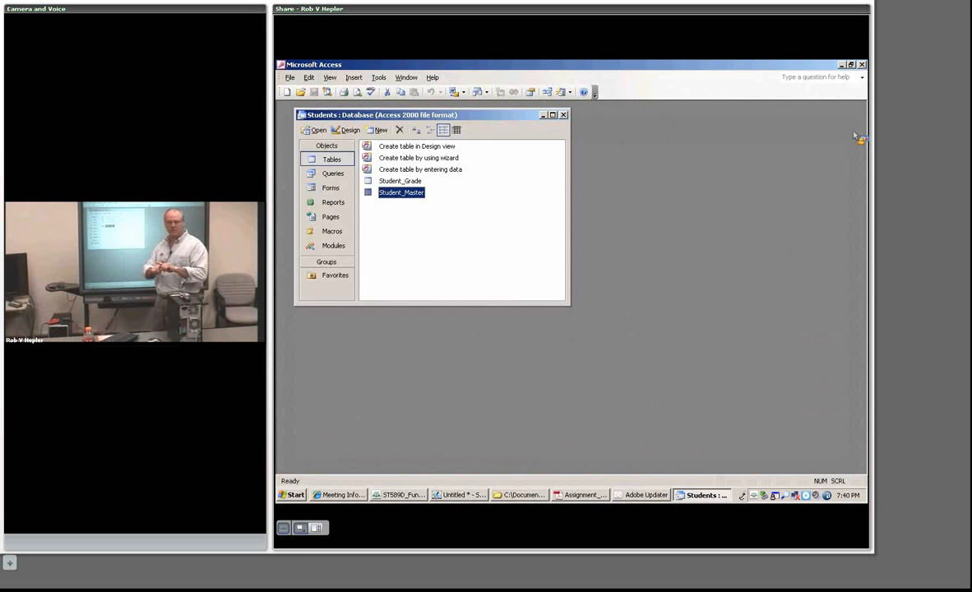
pyautogui.click(547, 93)
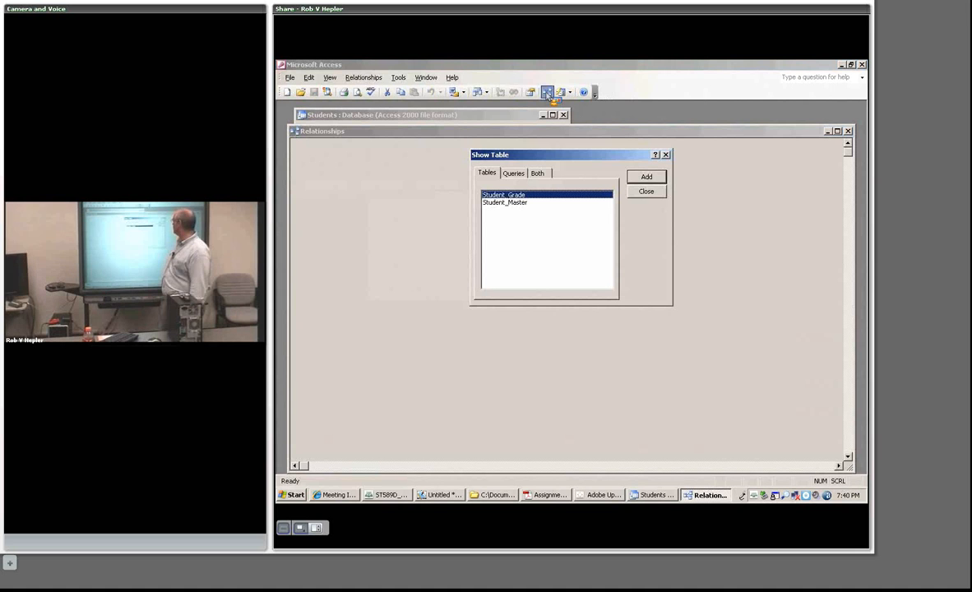
pyautogui.doubleClick(503, 194)
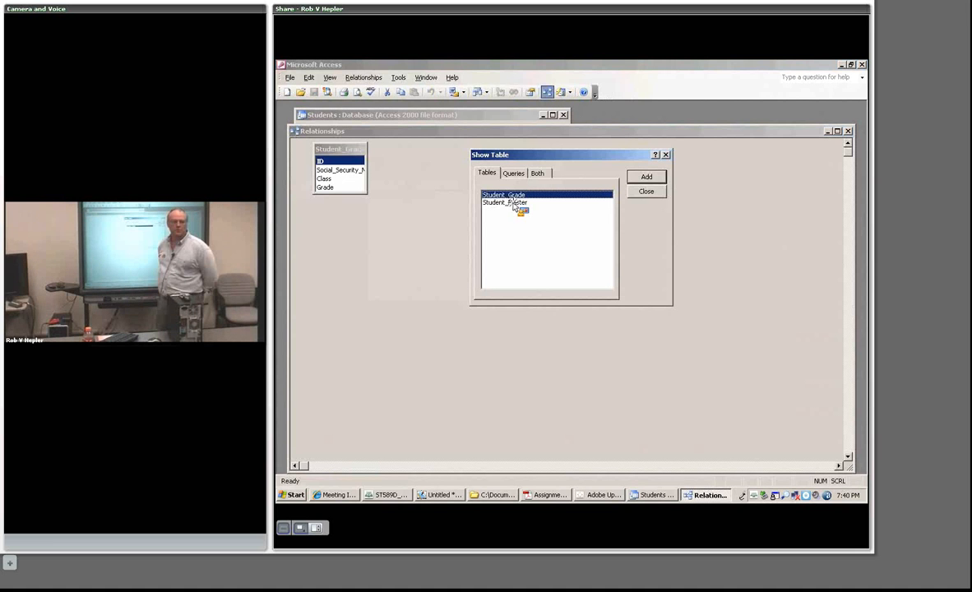
pyautogui.doubleClick(514, 203)
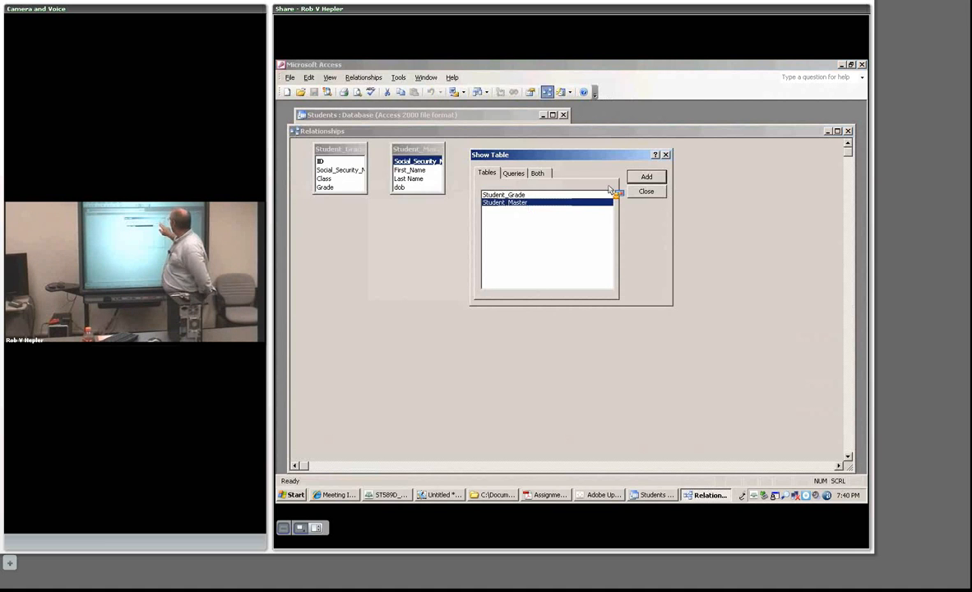
pyautogui.click(666, 155)
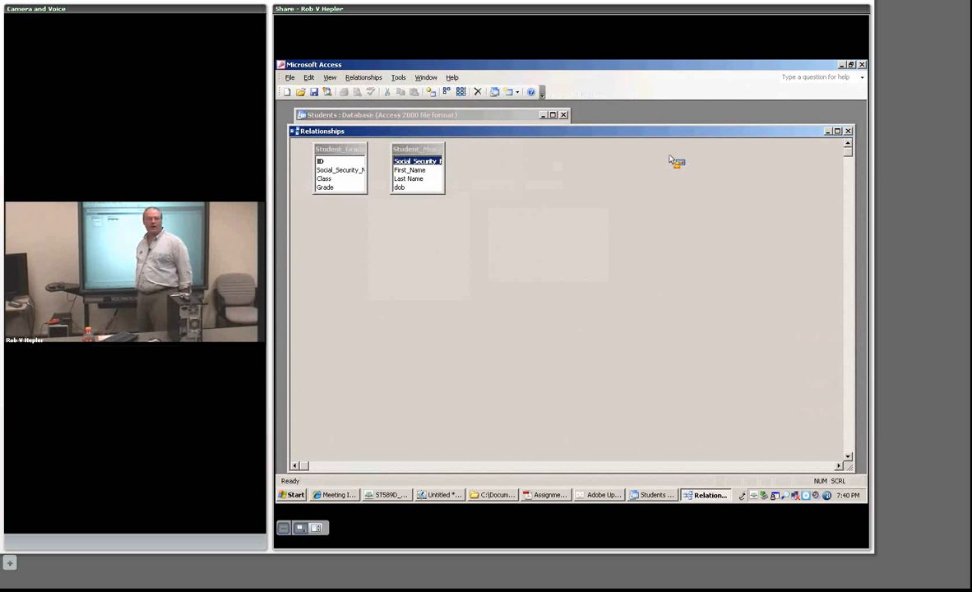
# Create a one-to-many relationship from Social_Security_Number in Student_Master to Social_Security_Number in Student_Grade.
pyautogui.moveTo(671, 161); pyautogui.dragTo(409, 167)
pyautogui.rightClick(408, 162)
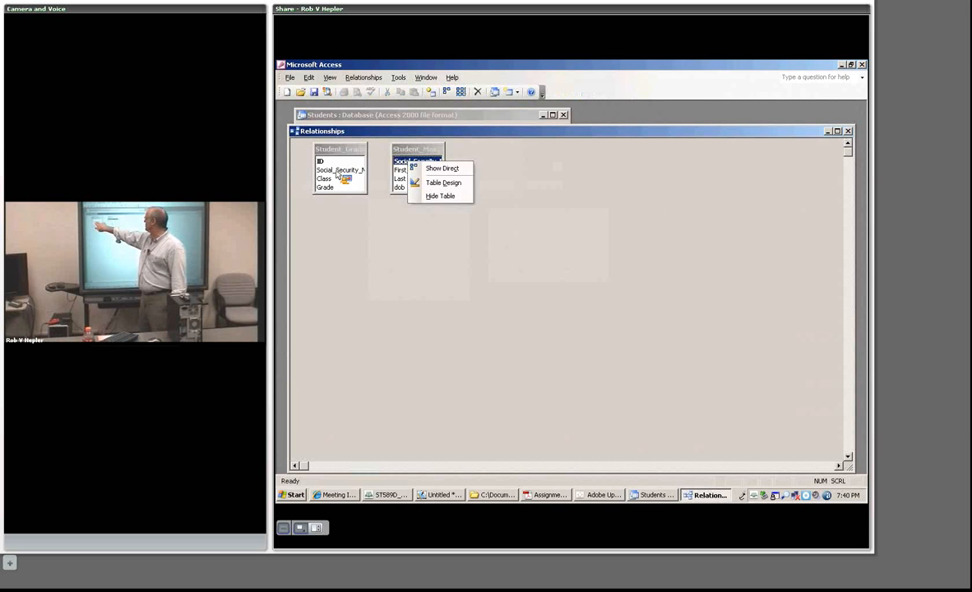
pyautogui.click(338, 171)
pyautogui.moveTo(338, 171); pyautogui.dragTo(338, 171)
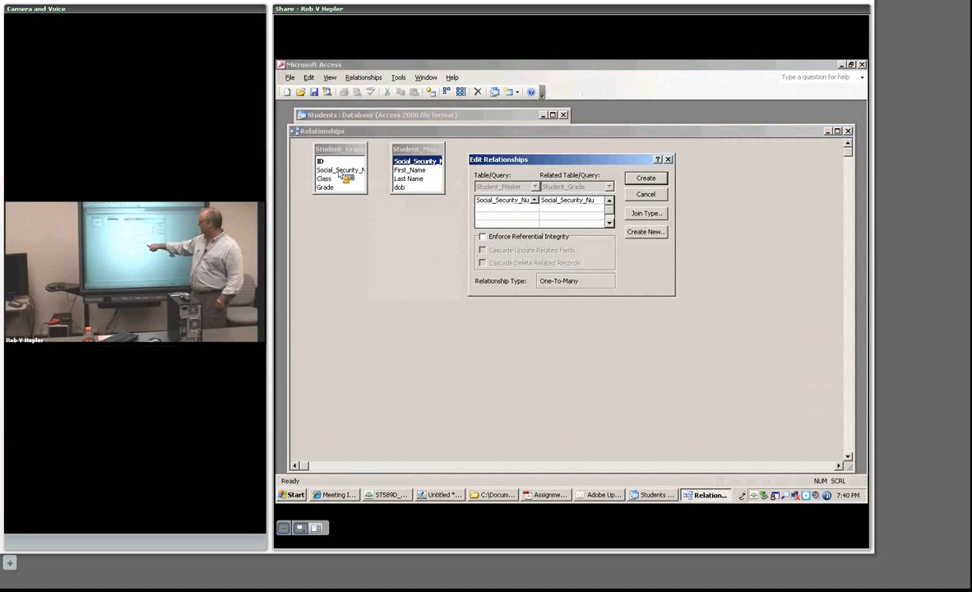
pyautogui.click(648, 179)
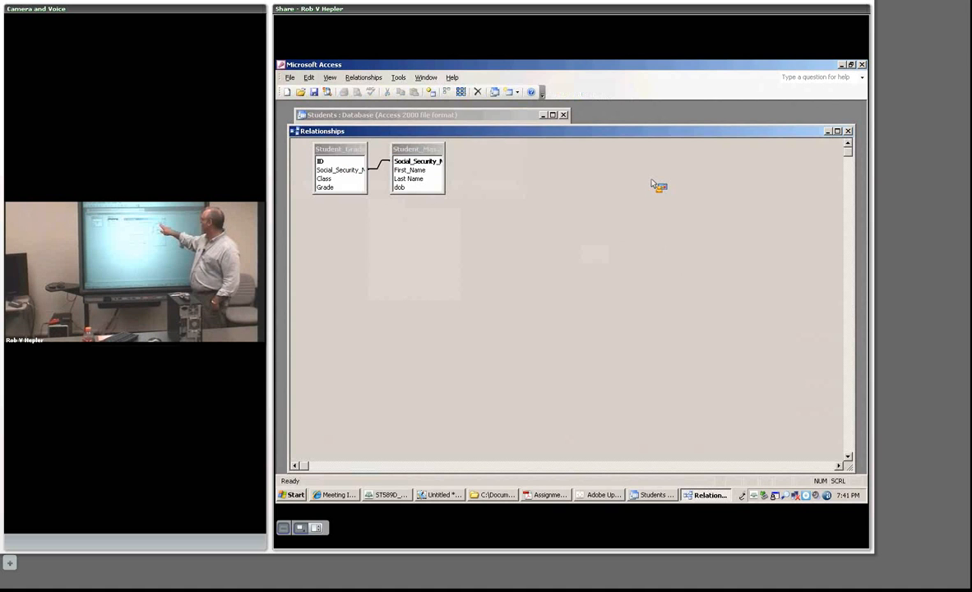
# Move the Student_Master table box away from Student_Grade, enlarge it slightly, and close the Relationships layout with its changes saved.
pyautogui.moveTo(418, 149); pyautogui.dragTo(566, 293)
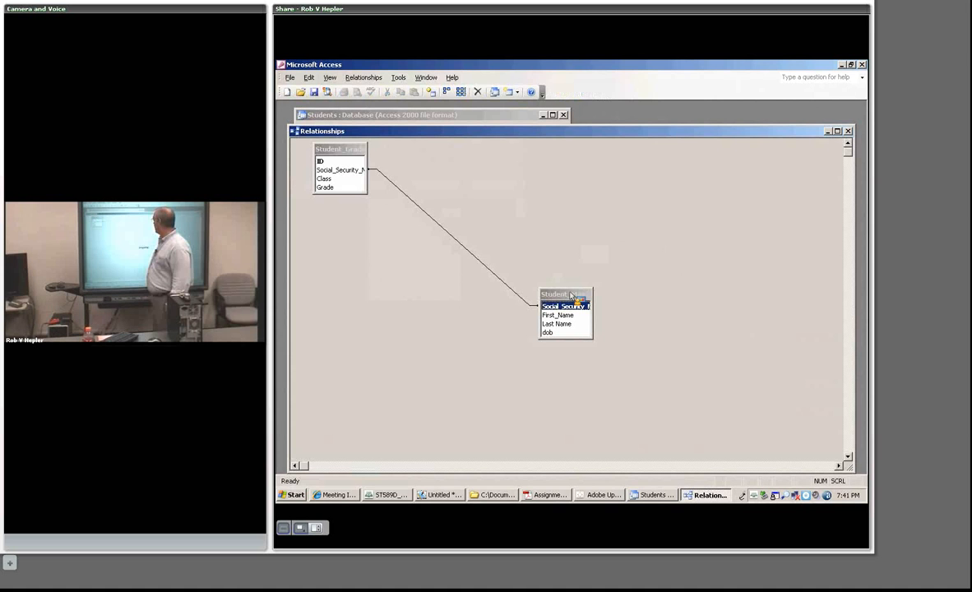
pyautogui.moveTo(540, 288); pyautogui.dragTo(534, 283)
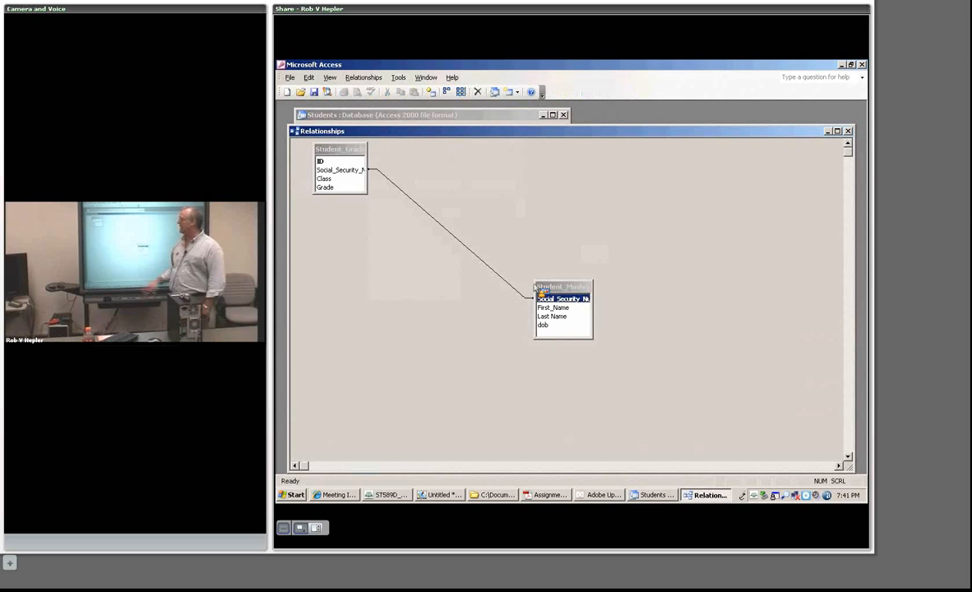
pyautogui.click(850, 131)
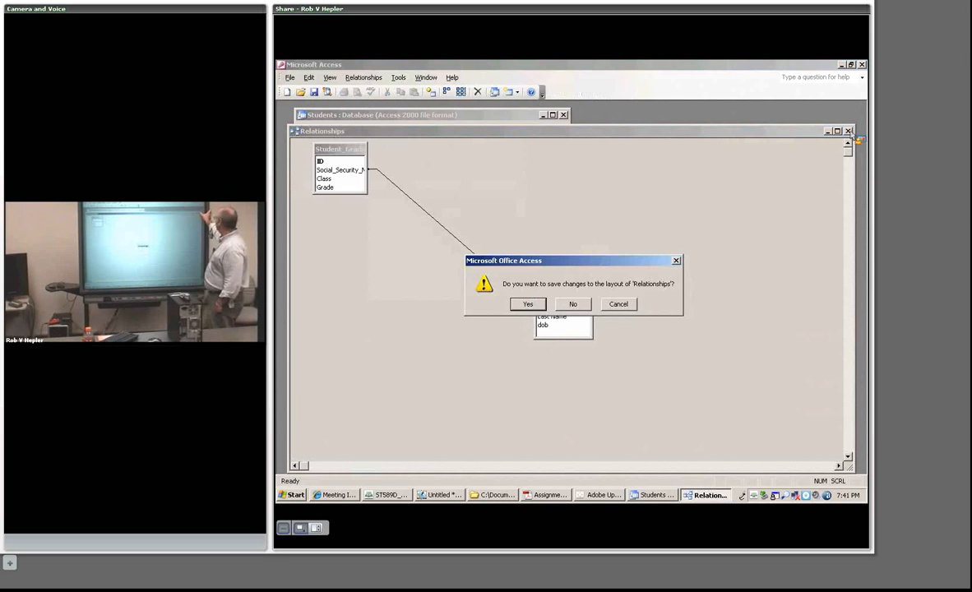
pyautogui.click(530, 304)
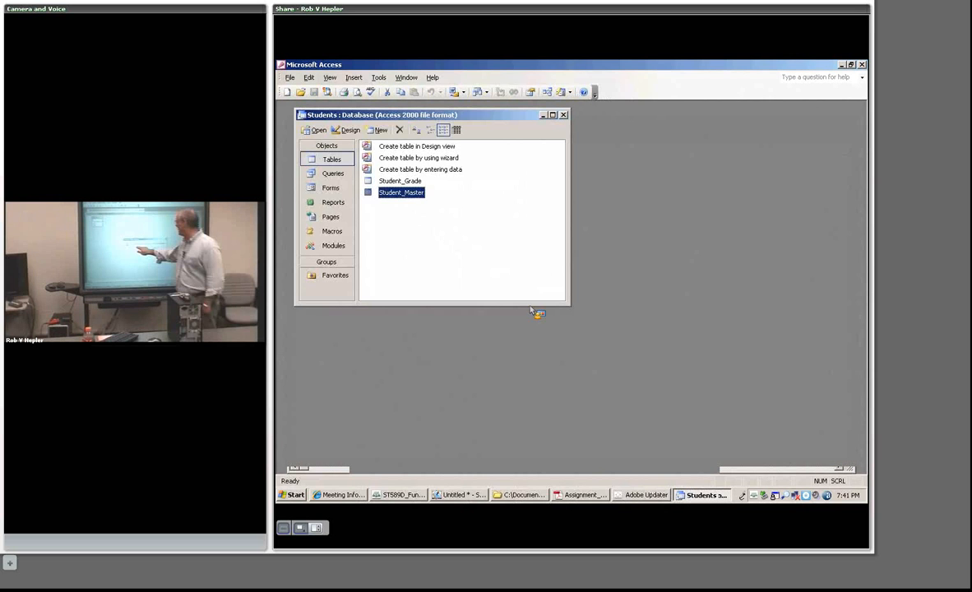
# Start a new query in Design view and add the Student_Master and Student_Grade tables to it.
pyautogui.click(332, 174)
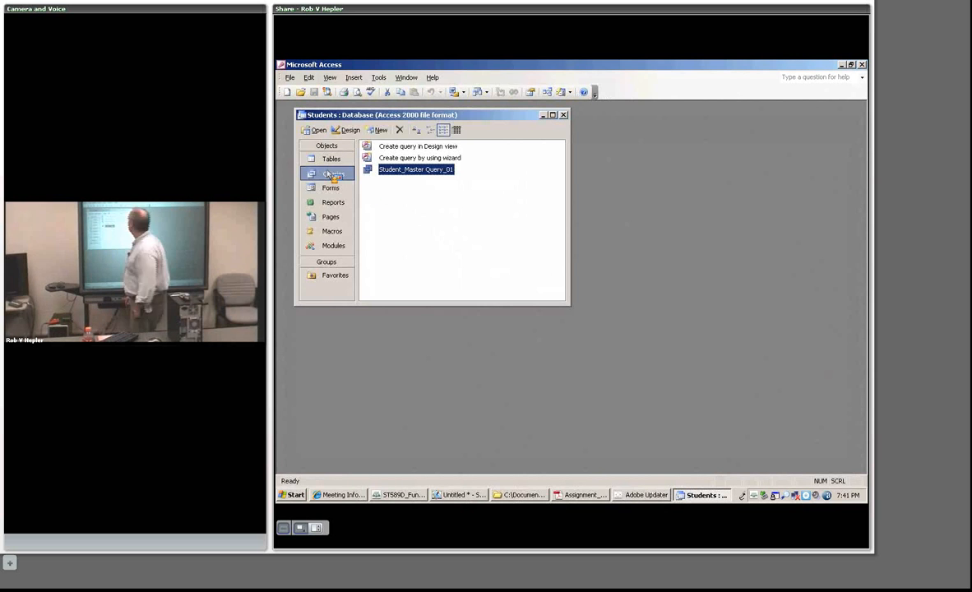
pyautogui.doubleClick(418, 146)
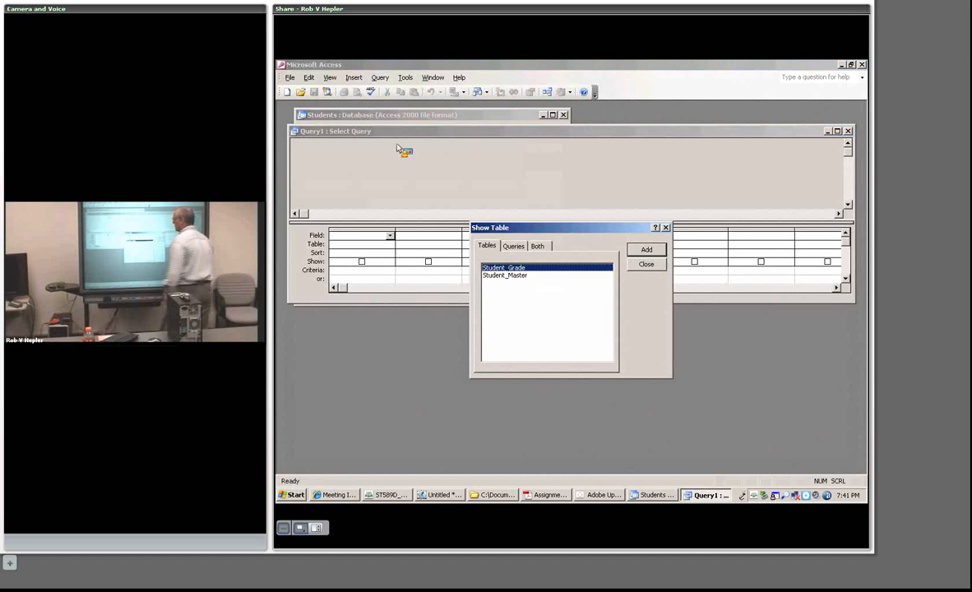
pyautogui.click(648, 249)
pyautogui.moveTo(579, 263); pyautogui.dragTo(522, 277)
pyautogui.click(648, 250)
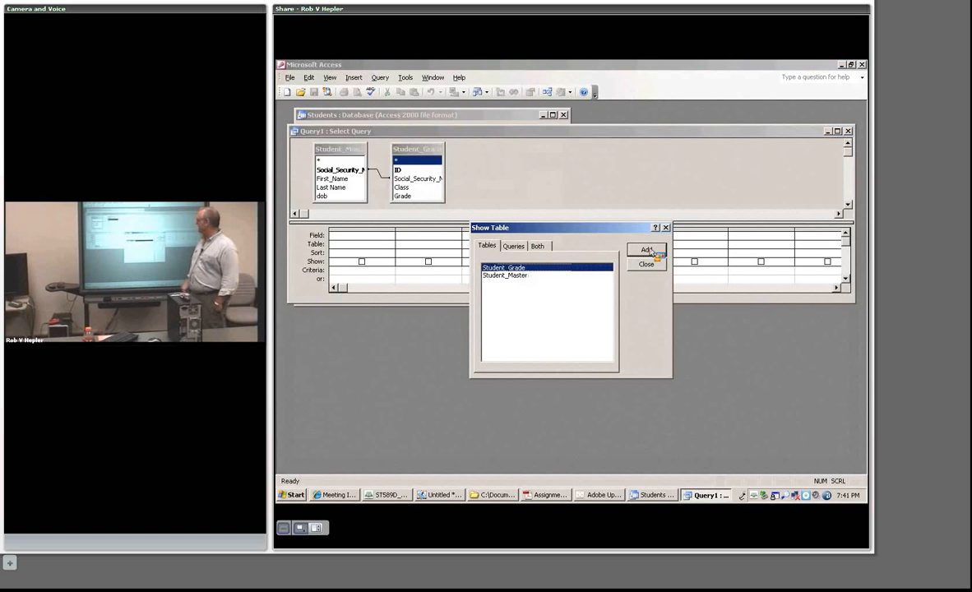
# Close the table picker and add Social_Security_Number from Student_Master as the query's first column.
pyautogui.click(666, 228)
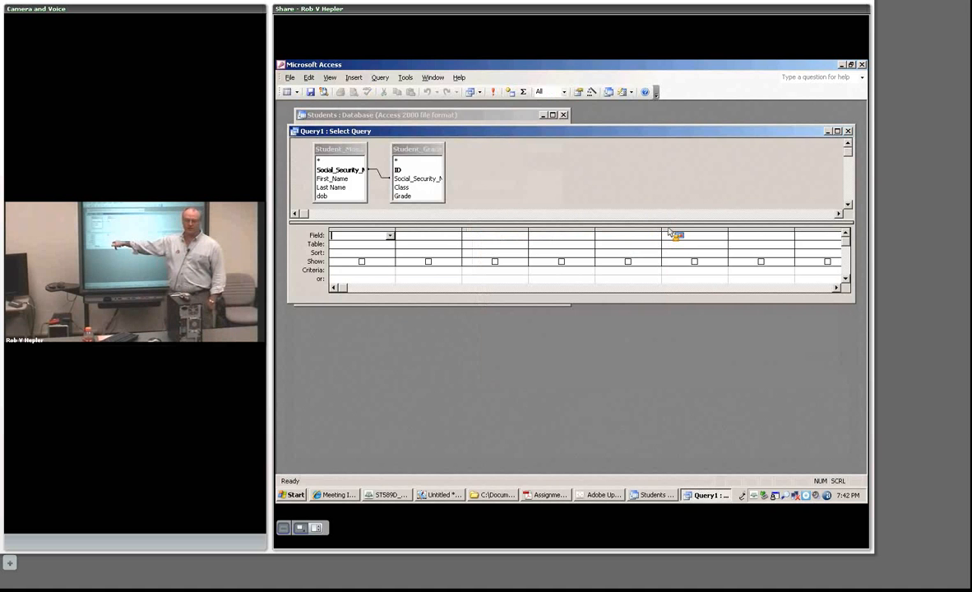
pyautogui.click(390, 236)
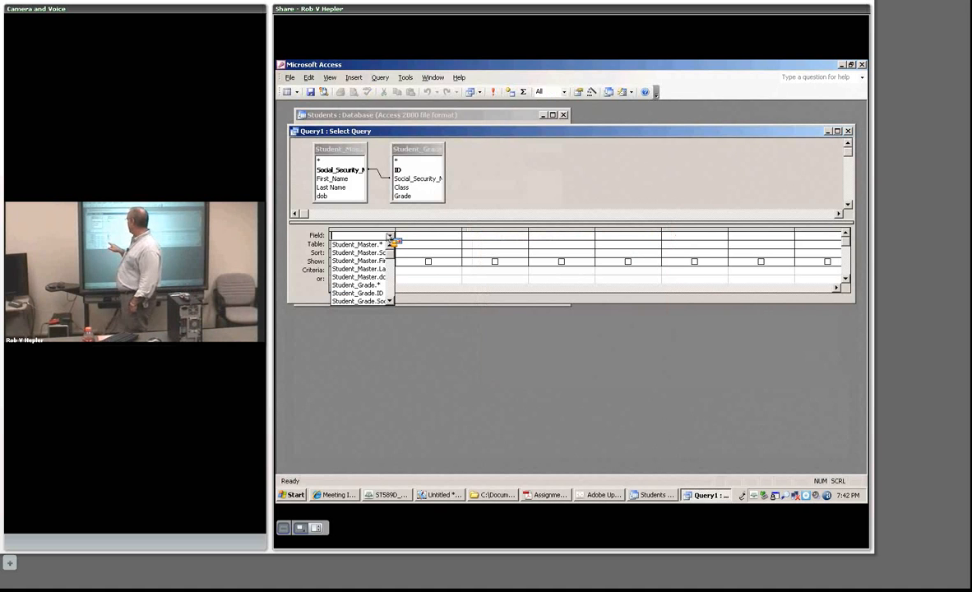
pyautogui.click(389, 269)
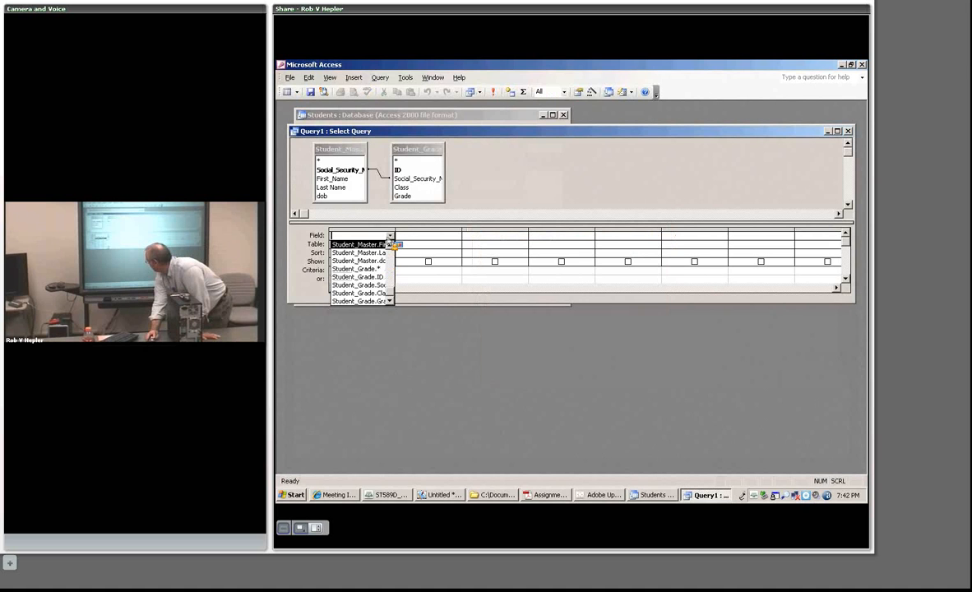
pyautogui.click(350, 170)
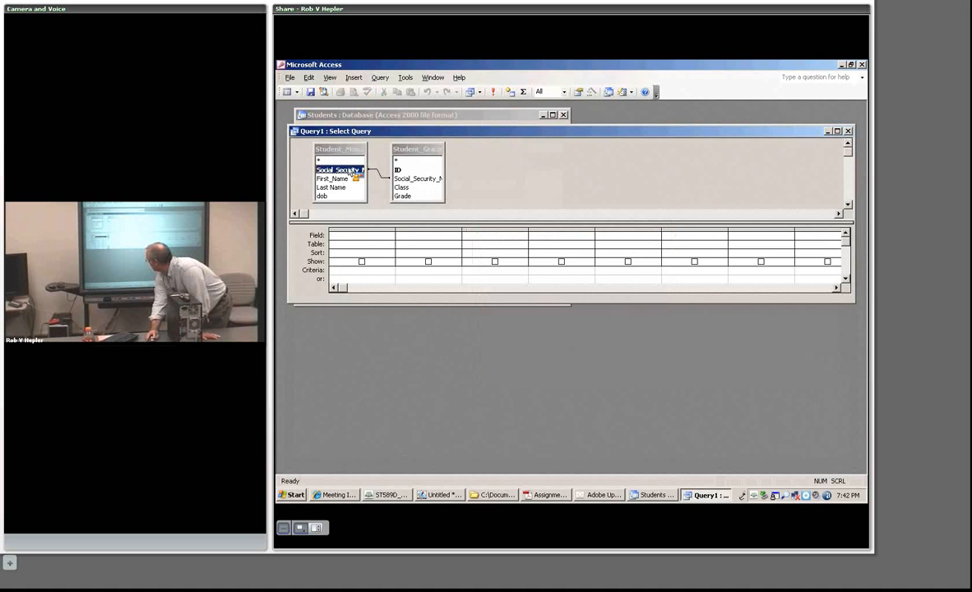
pyautogui.moveTo(352, 171); pyautogui.dragTo(388, 240)
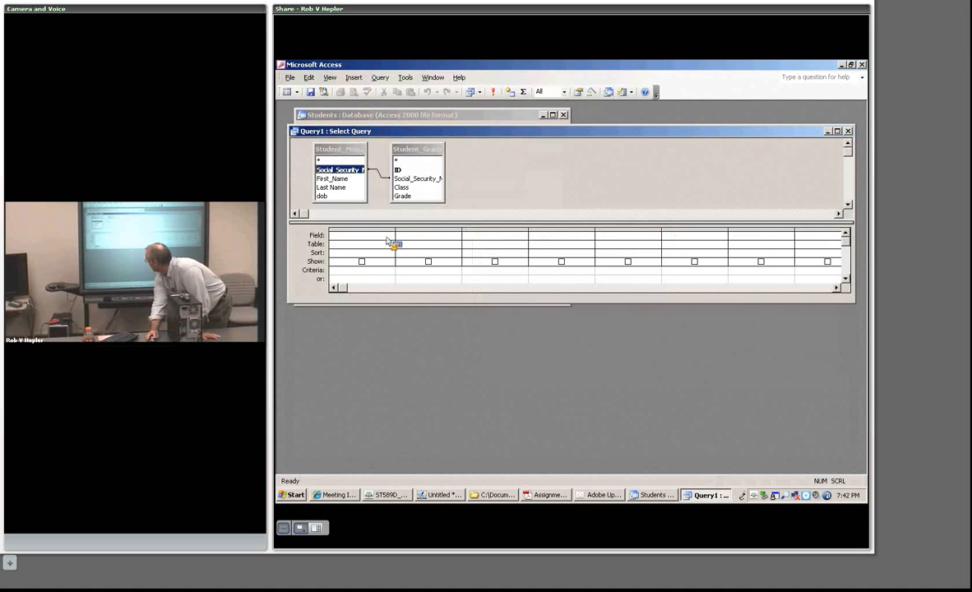
pyautogui.click(387, 237)
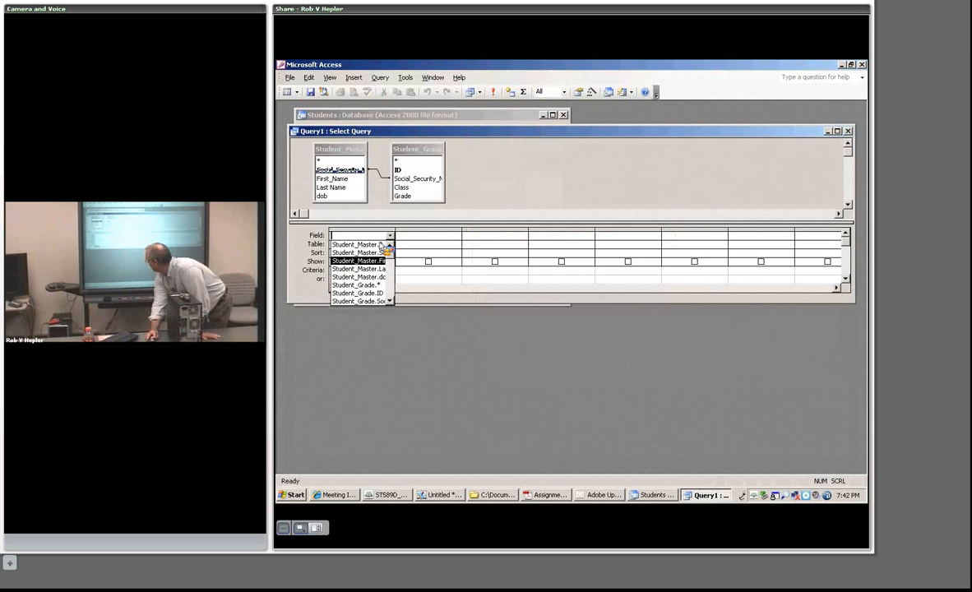
pyautogui.click(382, 244)
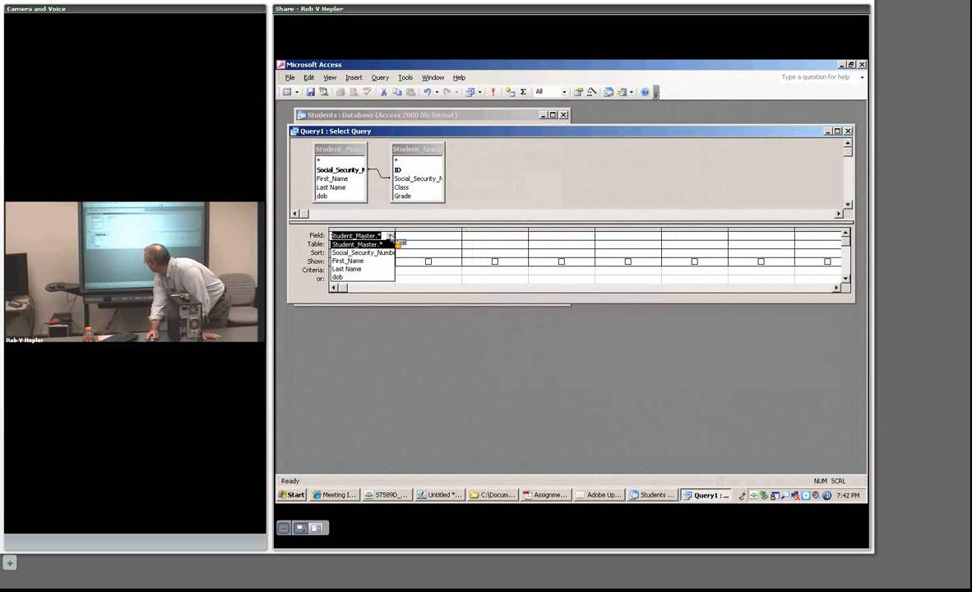
pyautogui.click(375, 252)
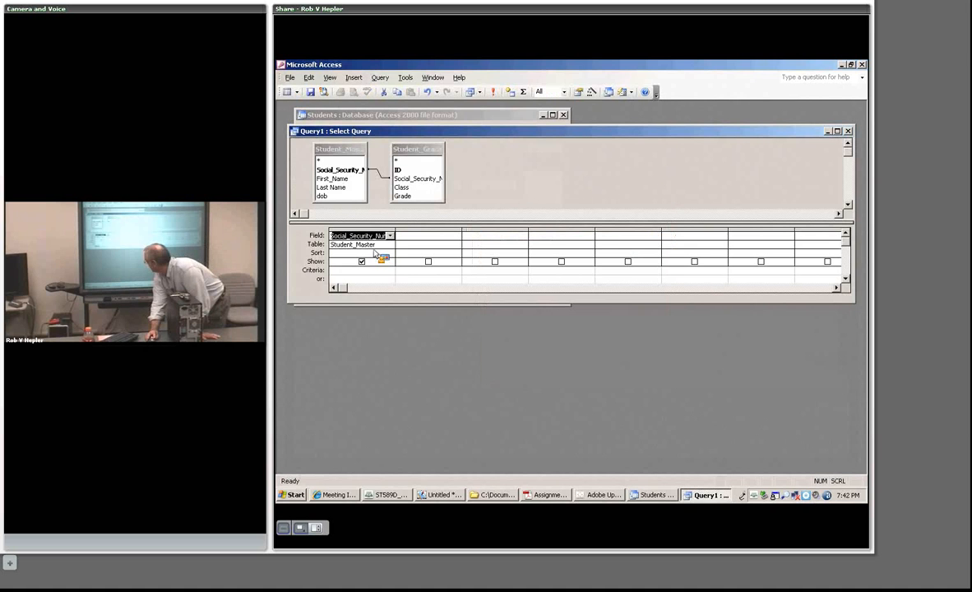
# Add the First_Name and Last Name fields from Student_Master as the query's second and third columns.
pyautogui.click(454, 238)
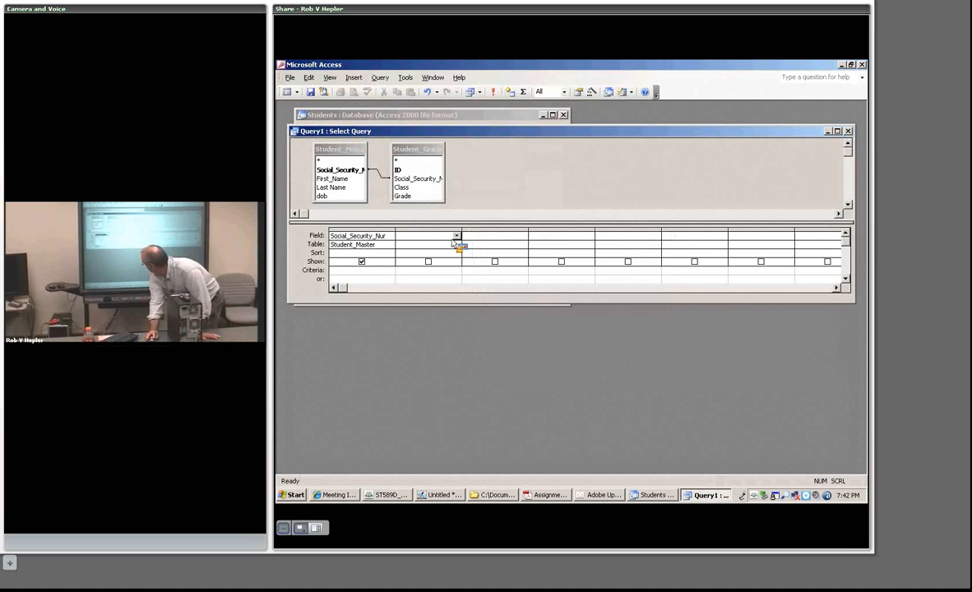
pyautogui.click(455, 237)
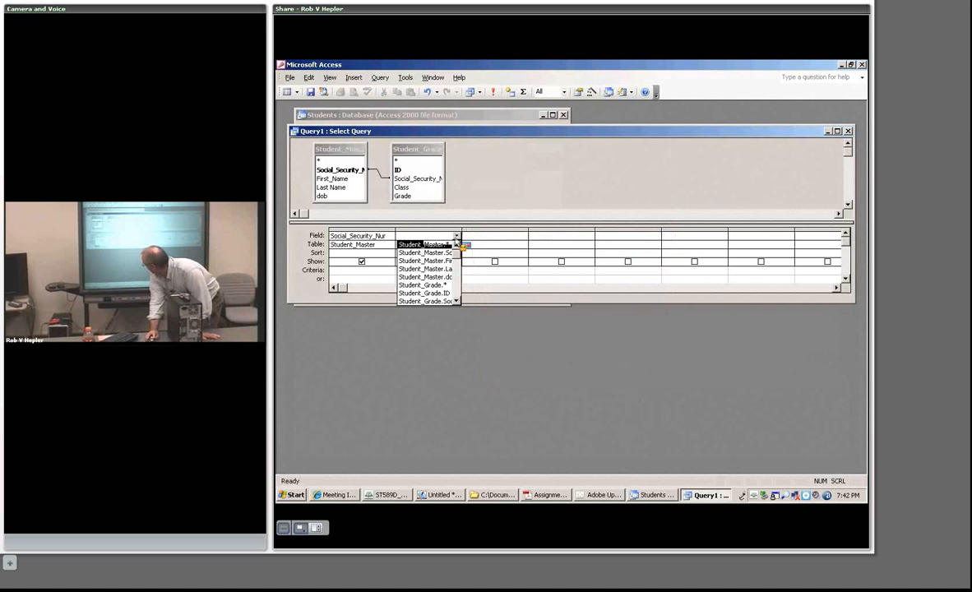
pyautogui.click(426, 261)
pyautogui.click(507, 236)
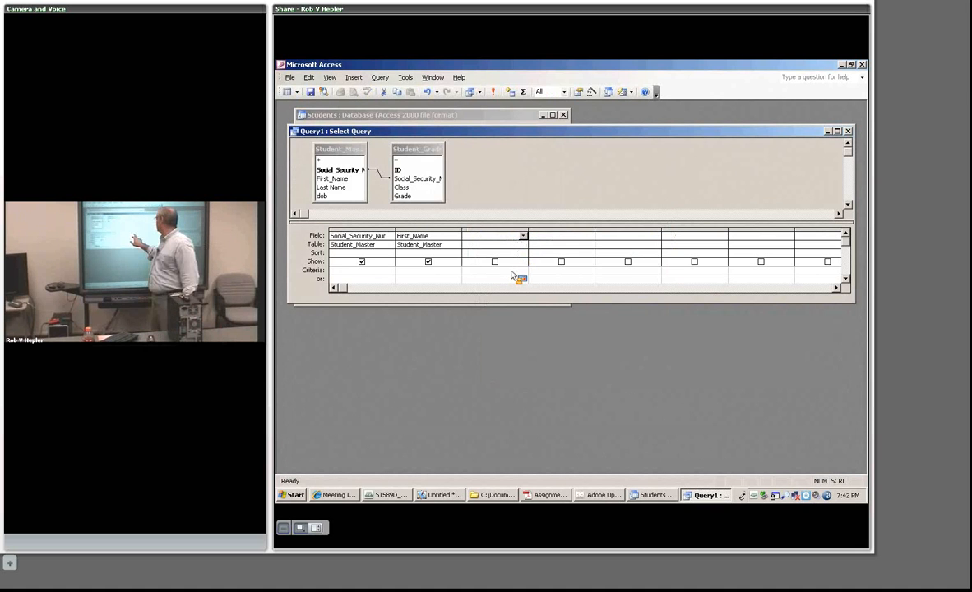
pyautogui.moveTo(512, 276); pyautogui.dragTo(514, 246)
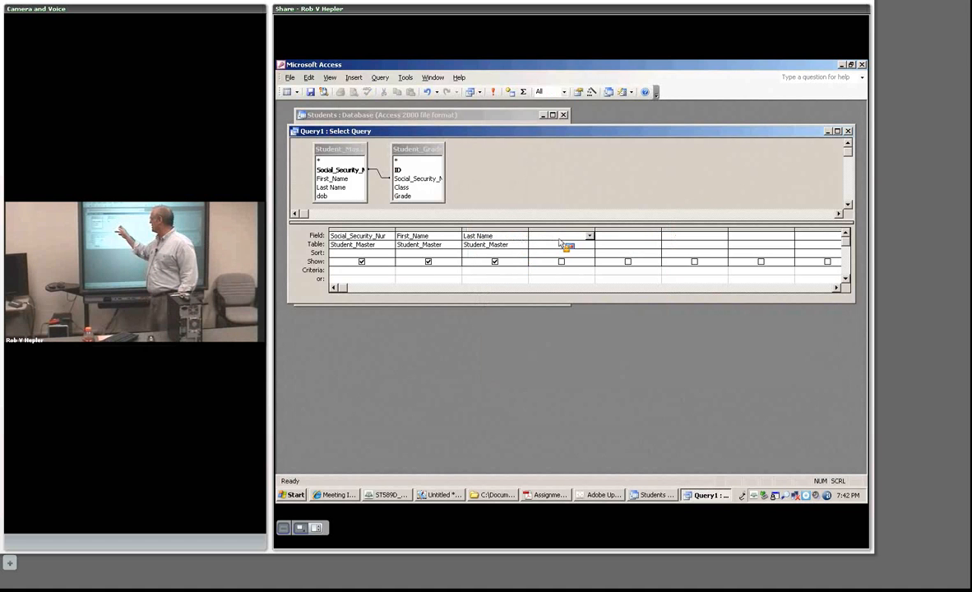
# Add the Class and Grade fields from Student_Grade as the query's fourth and fifth columns.
pyautogui.click(589, 236)
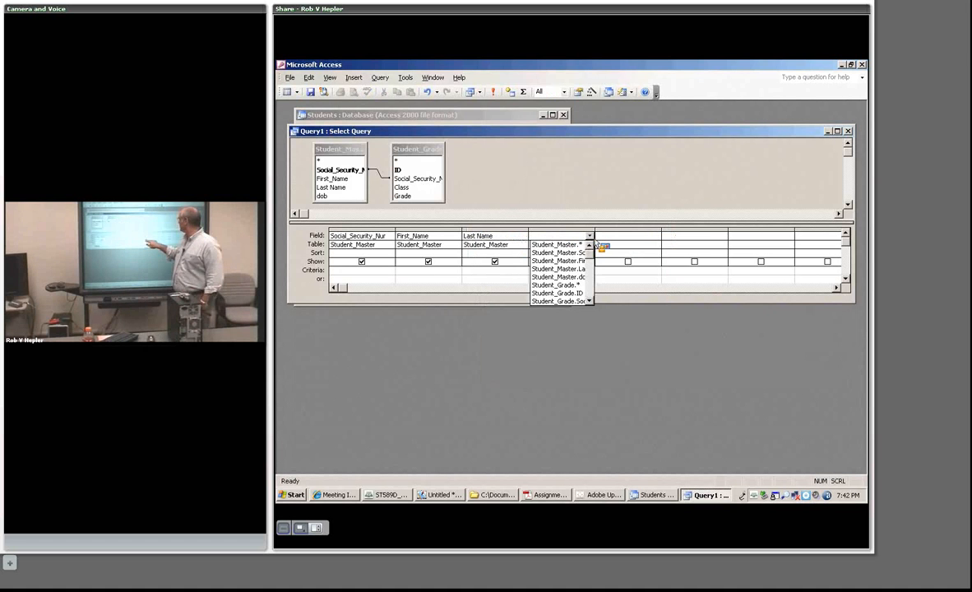
pyautogui.click(625, 238)
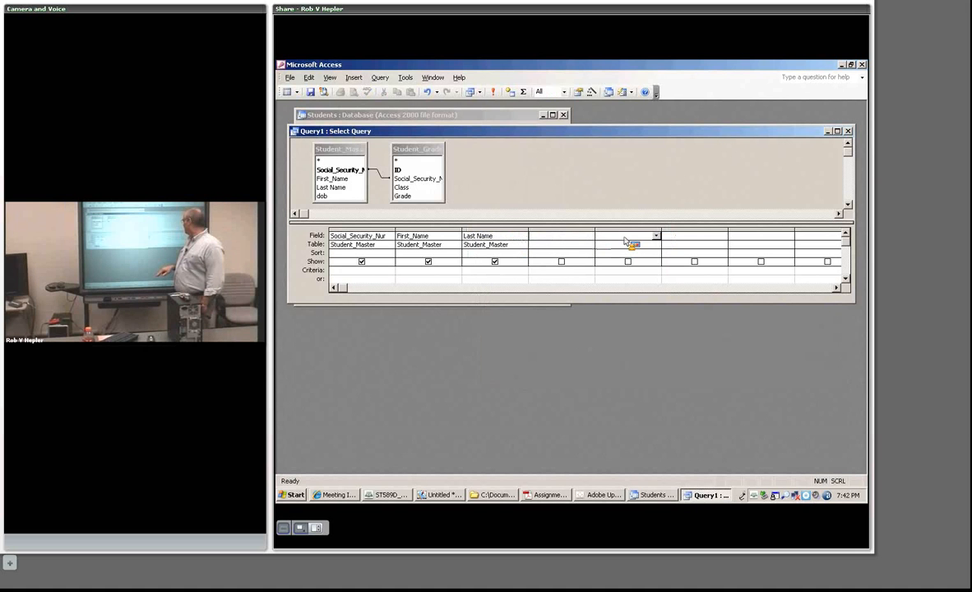
pyautogui.click(589, 236)
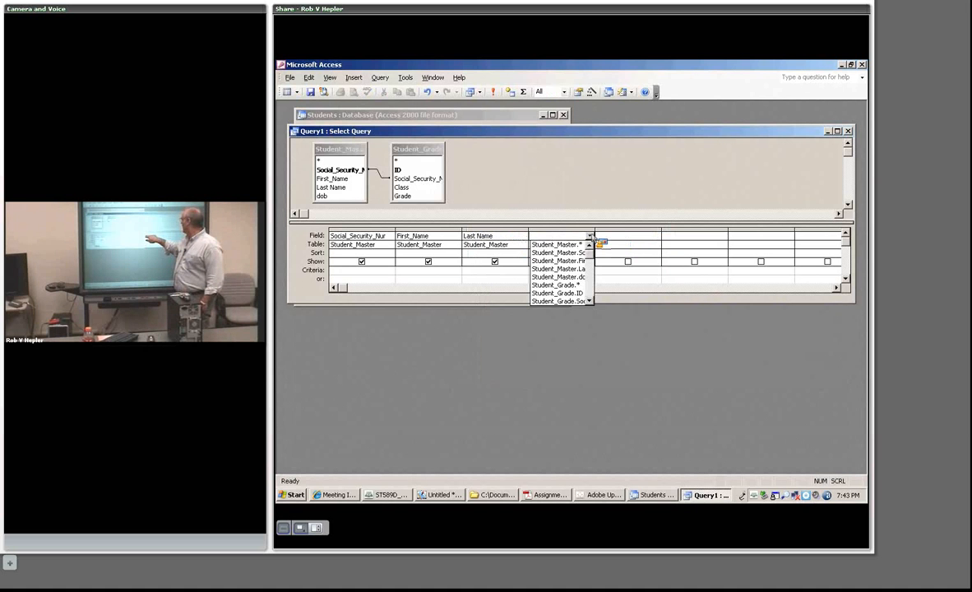
pyautogui.click(590, 301)
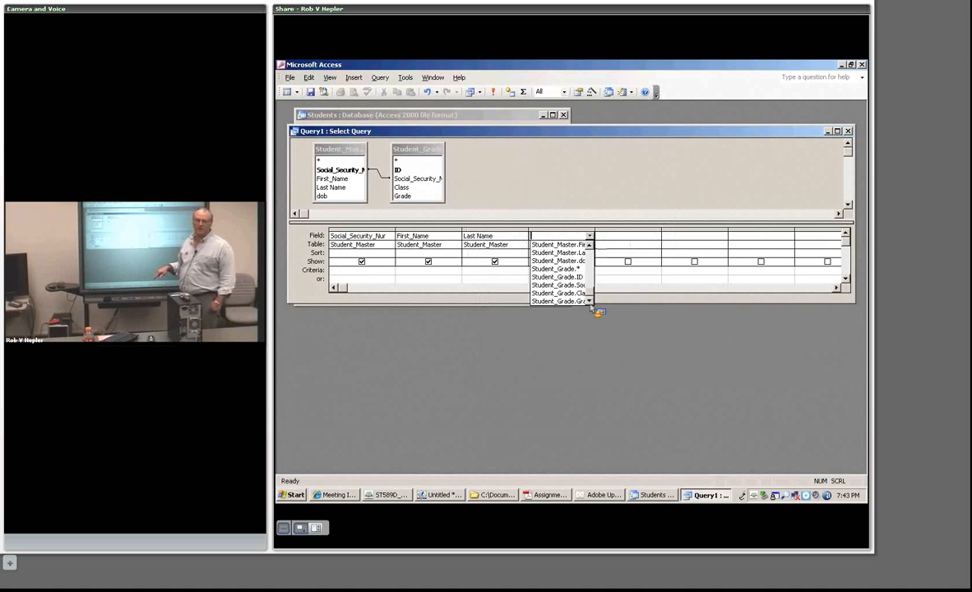
pyautogui.click(559, 292)
pyautogui.click(646, 238)
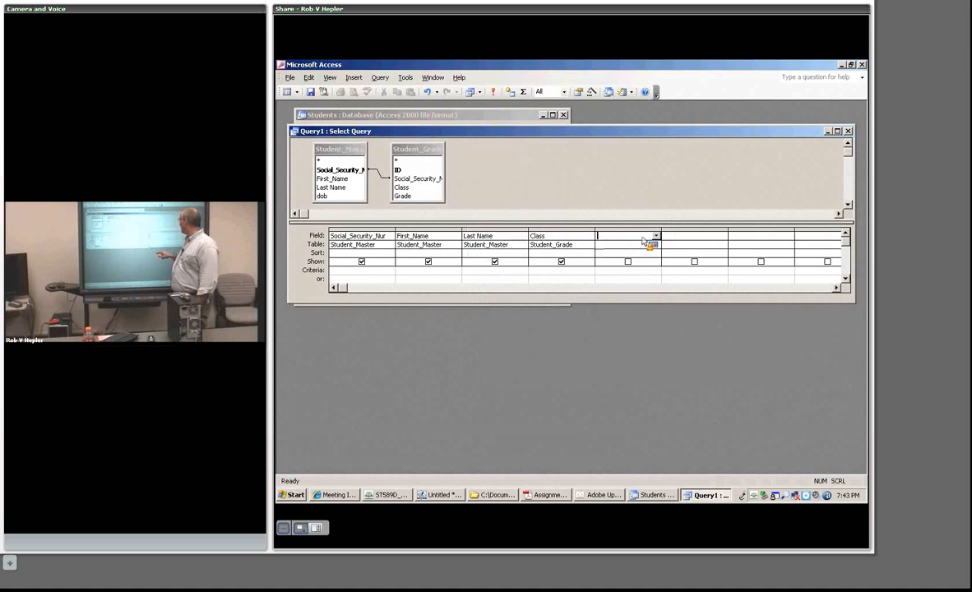
pyautogui.click(655, 236)
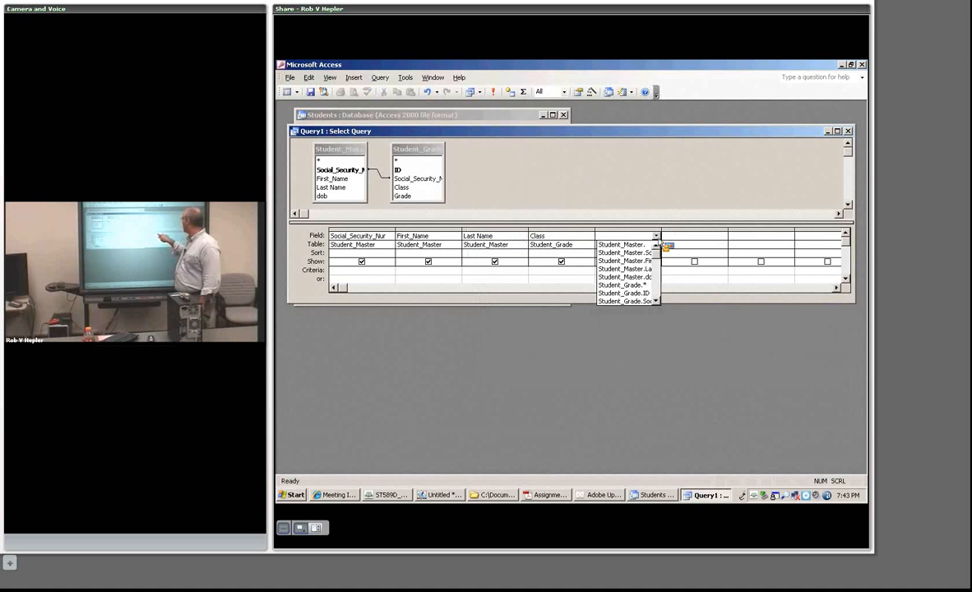
pyautogui.click(663, 305)
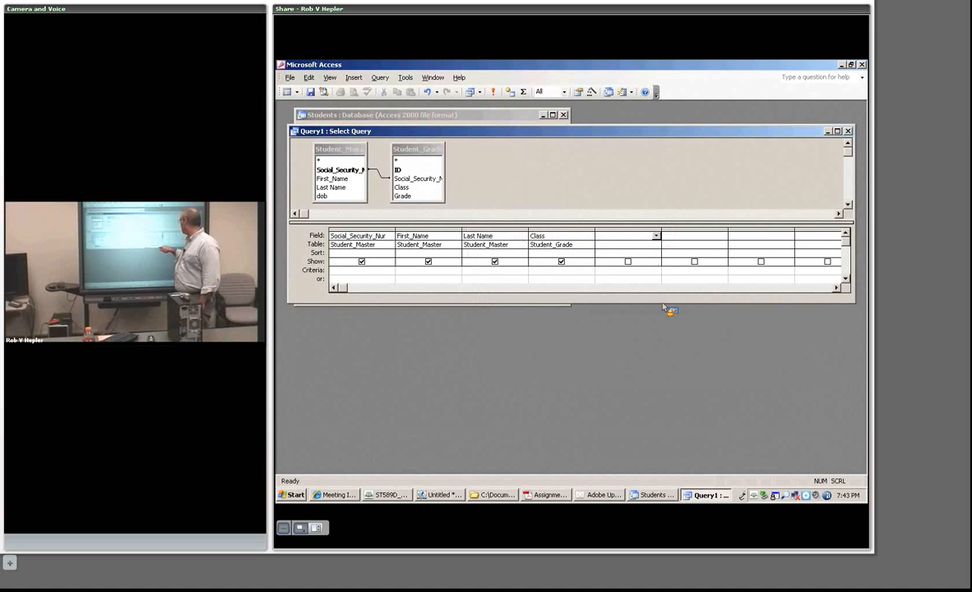
pyautogui.click(655, 236)
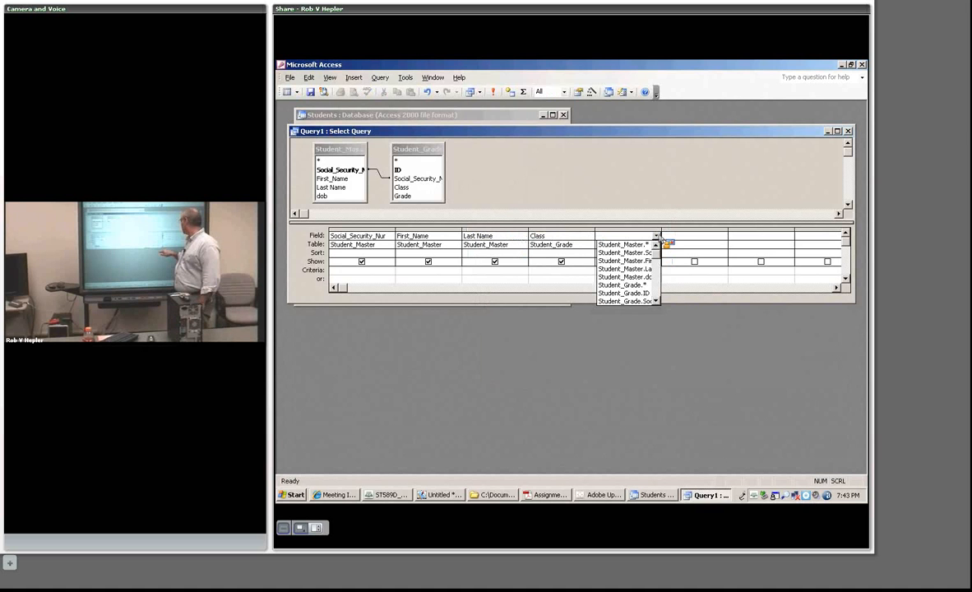
pyautogui.click(640, 304)
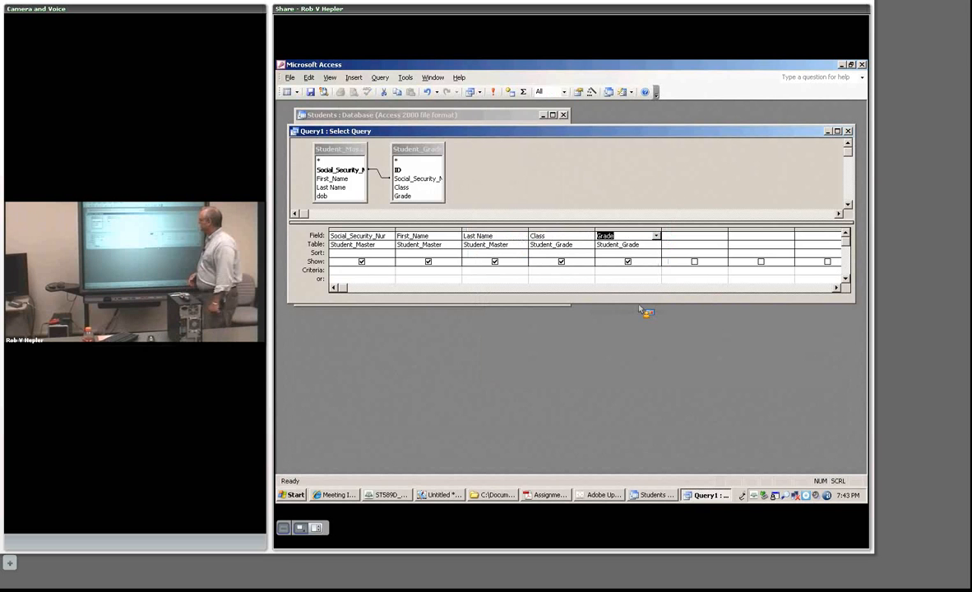
# Close the query design and save it under the name Student_Grade_Query_01.
pyautogui.click(848, 131)
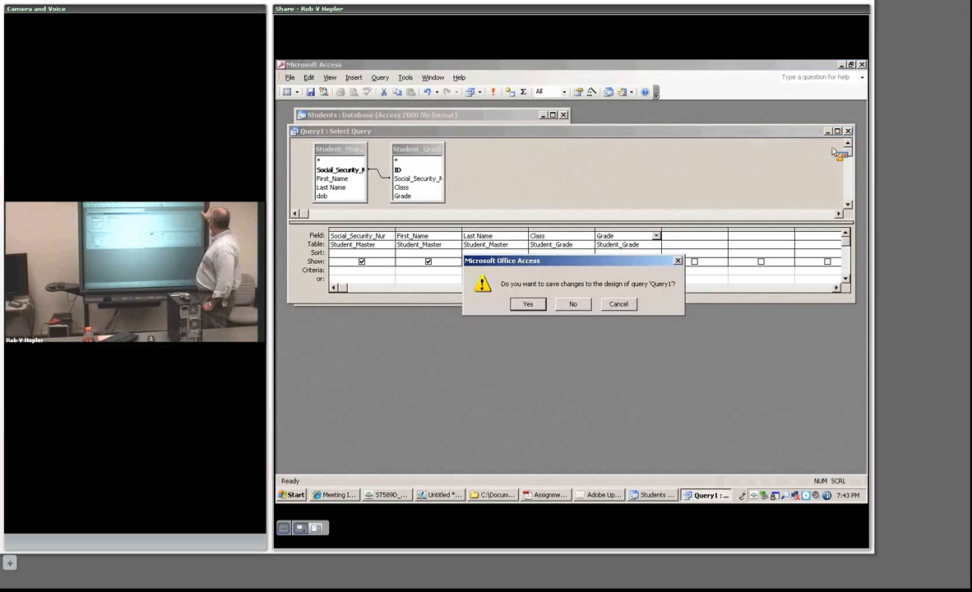
pyautogui.click(528, 304)
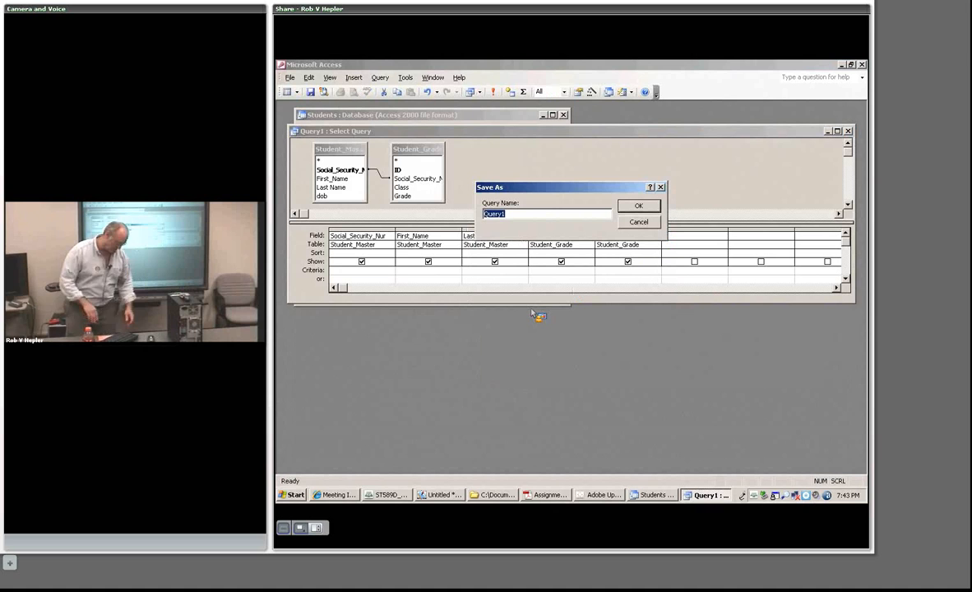
pyautogui.write('Student')
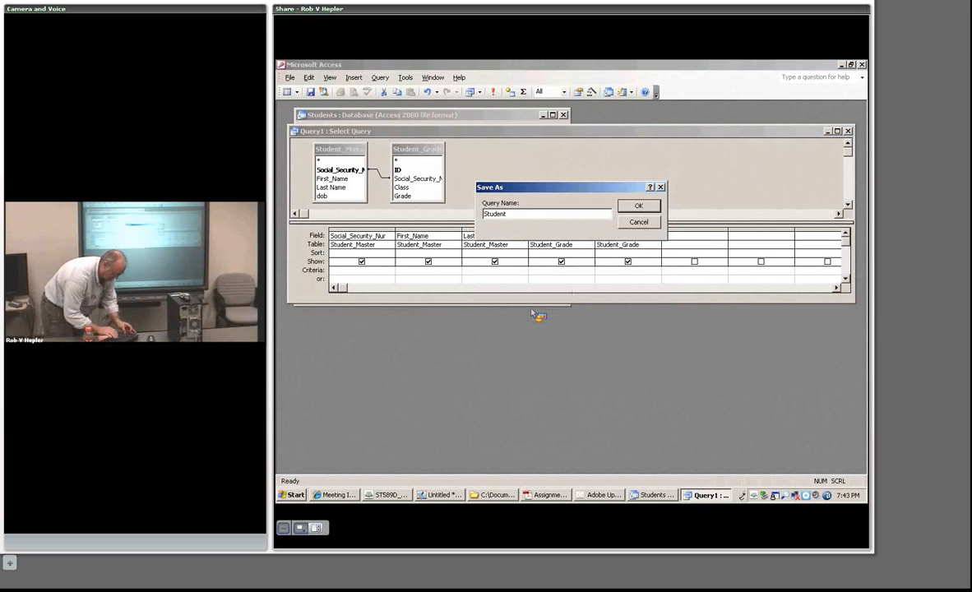
pyautogui.write('_')
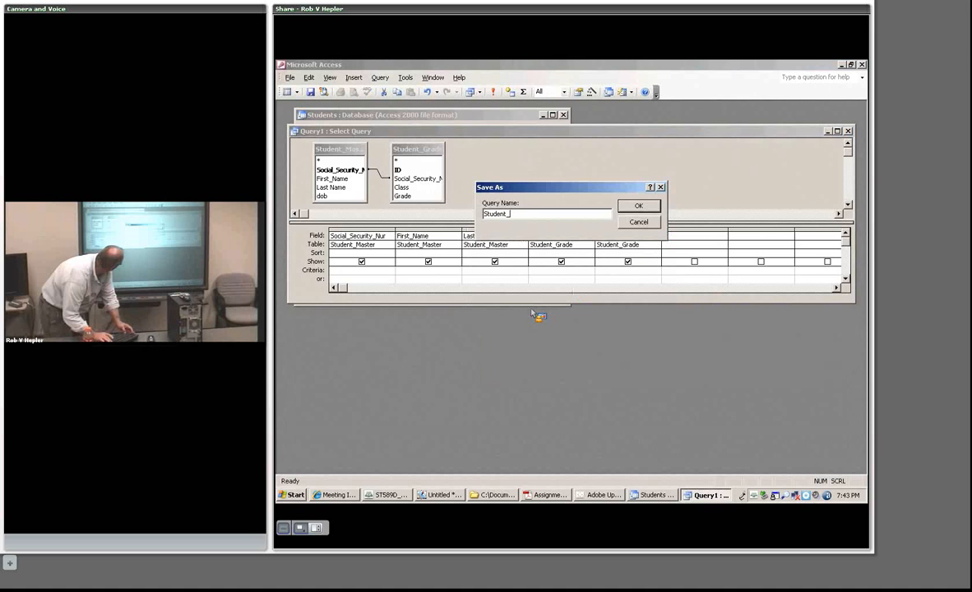
pyautogui.write('Grade_Query_01')
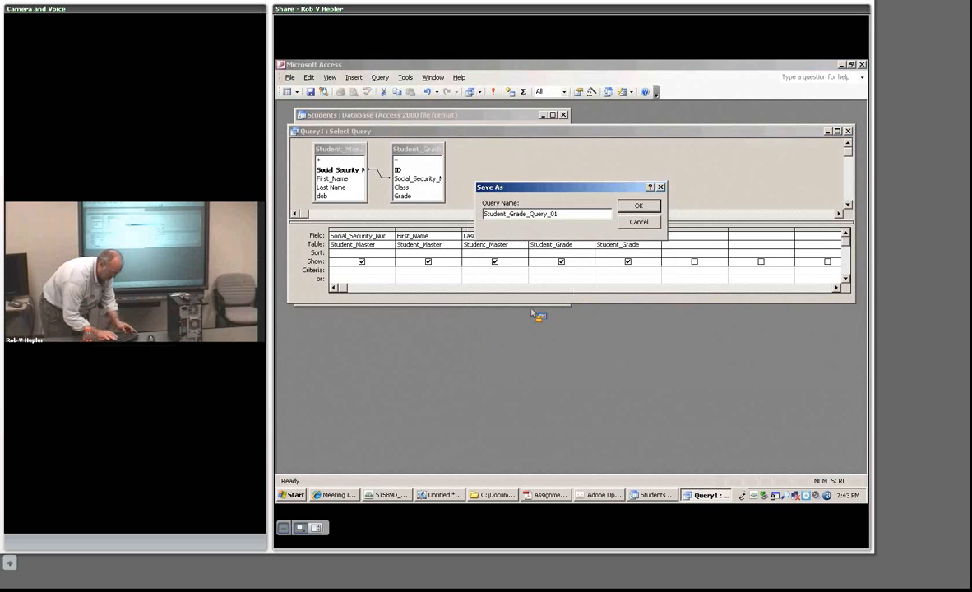
pyautogui.press('Return')
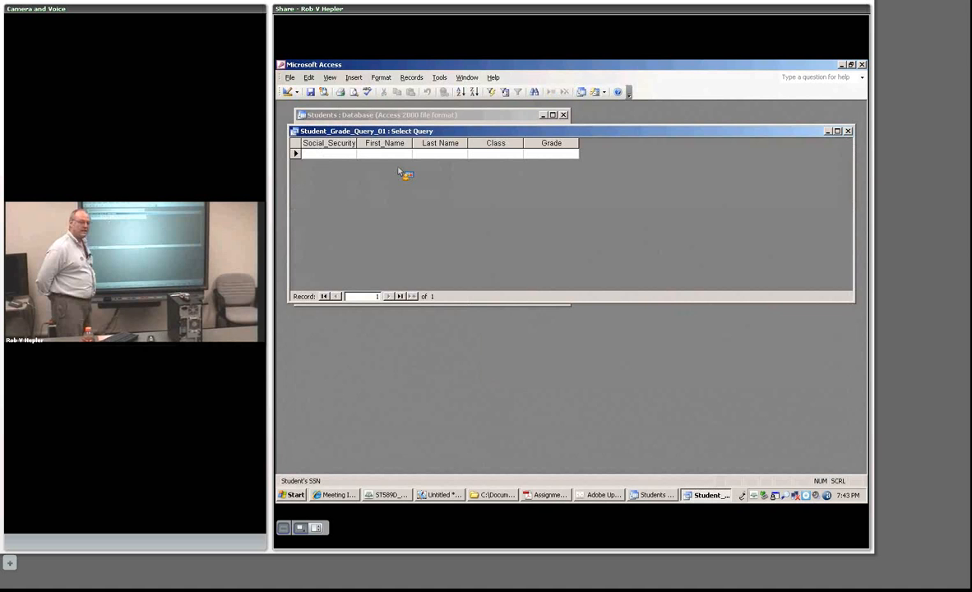
# Try to enter a Social Security number in the Student_Grade_Query_01 datasheet, and close the query discarding the record.
pyautogui.click(848, 131)
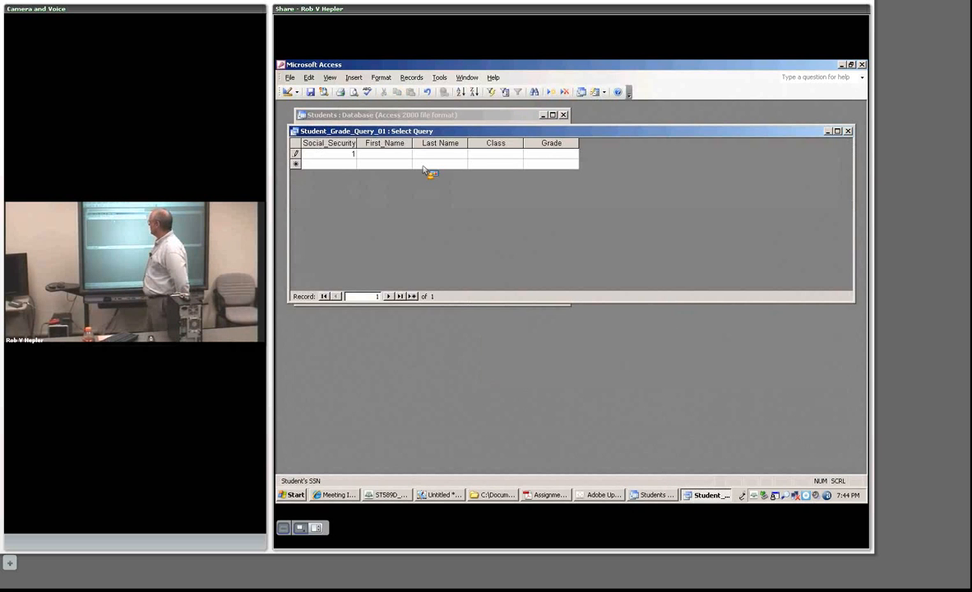
pyautogui.write('1')
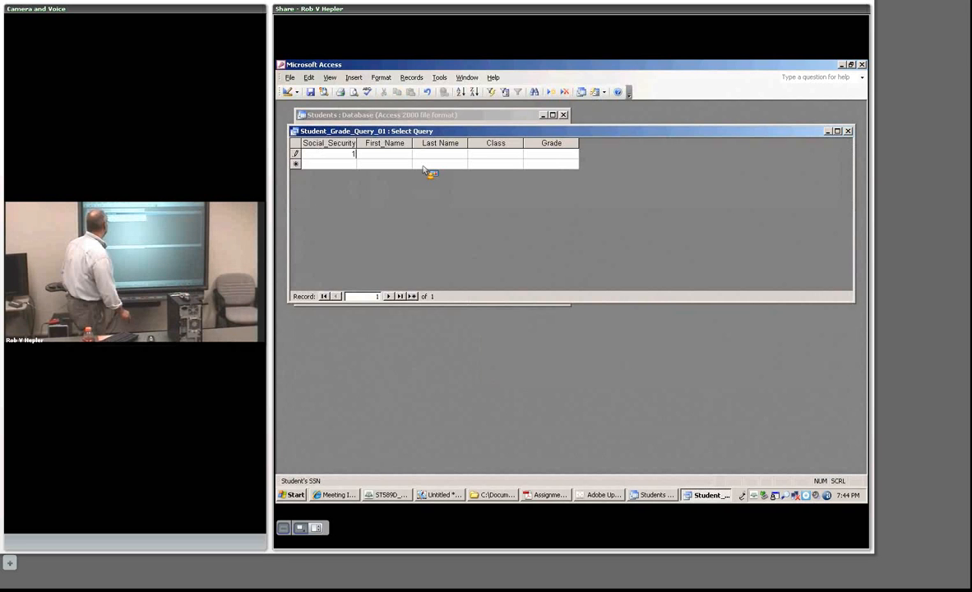
pyautogui.click(817, 139)
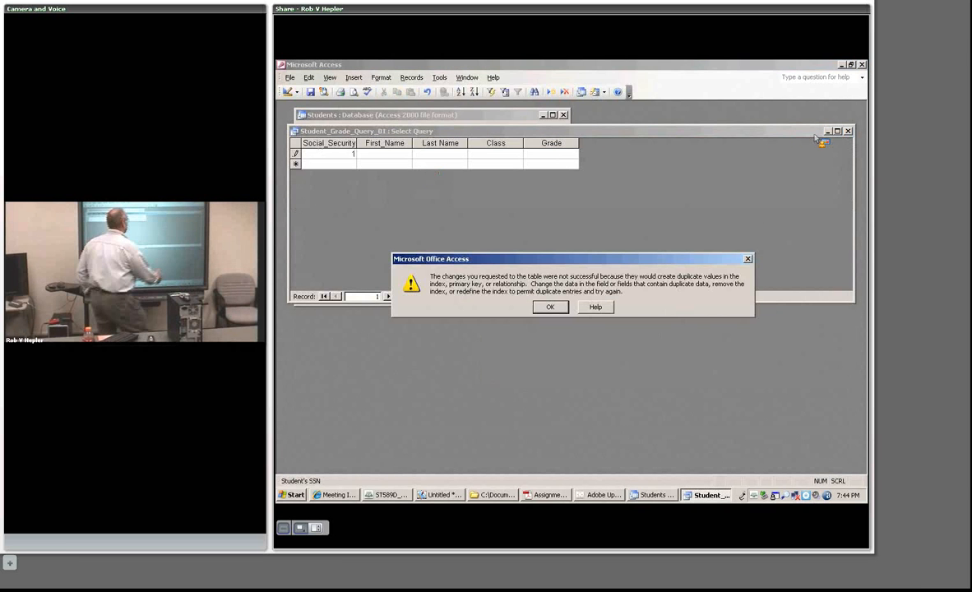
pyautogui.click(551, 308)
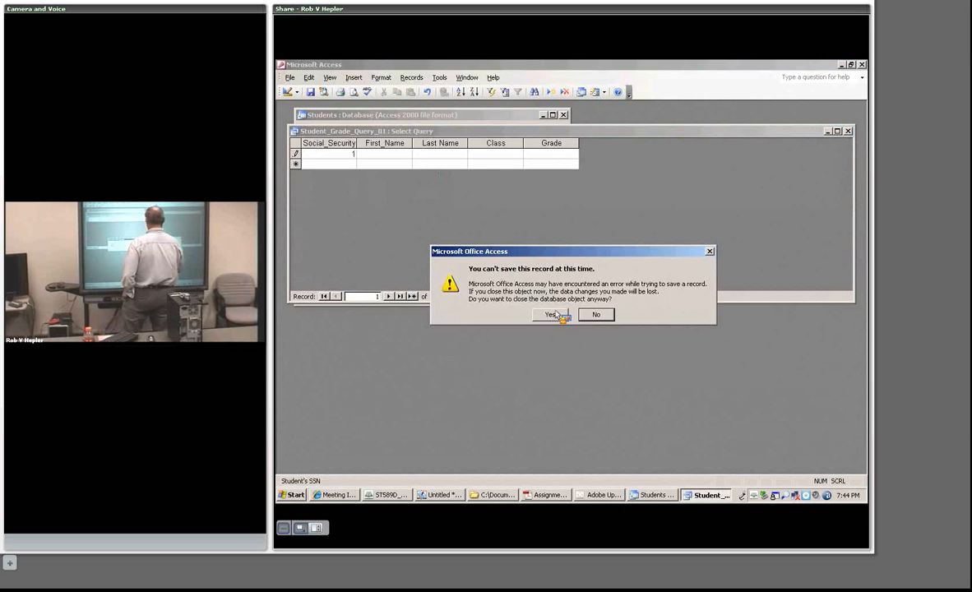
pyautogui.click(550, 314)
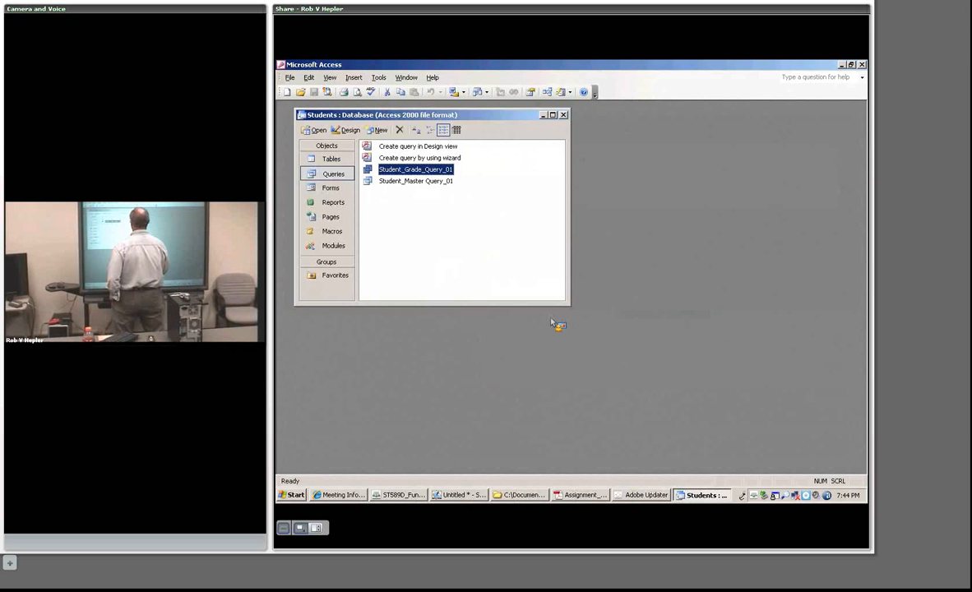
# Open the Student_Grade table and enter a first record with the first student's Social Security number, class Fundamentals and grade 98.
pyautogui.click(331, 159)
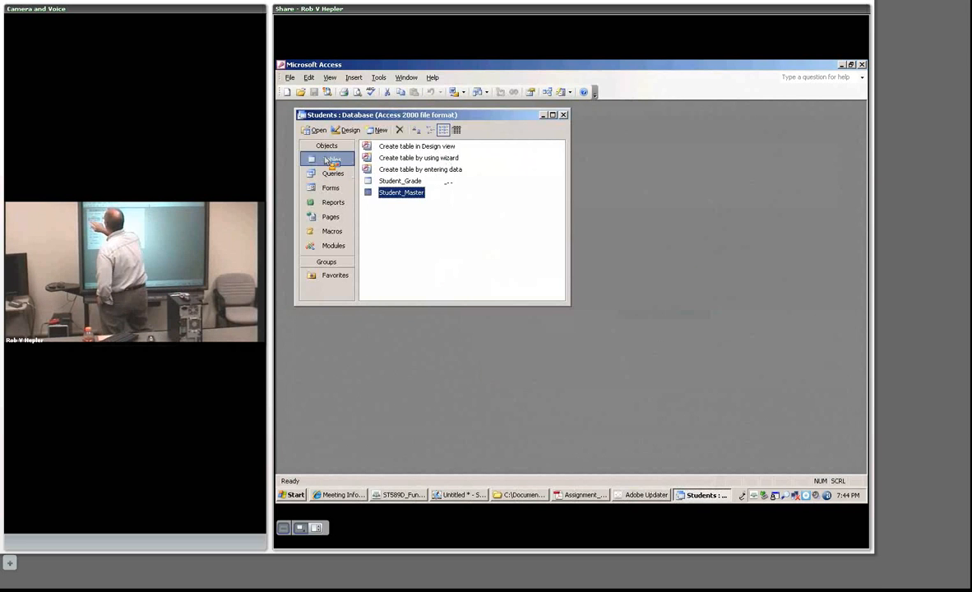
pyautogui.doubleClick(398, 181)
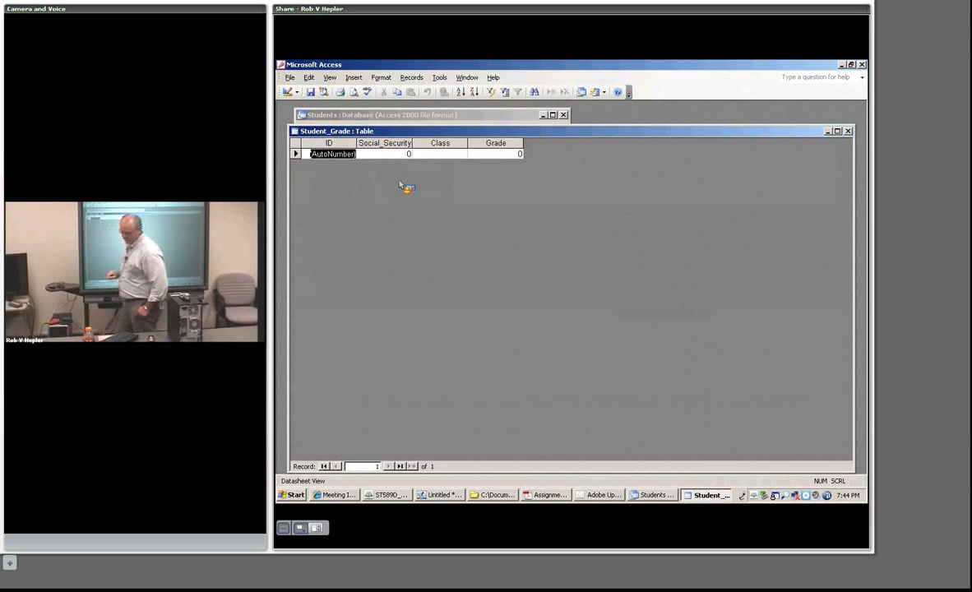
pyautogui.press('Tab')
pyautogui.write('1')
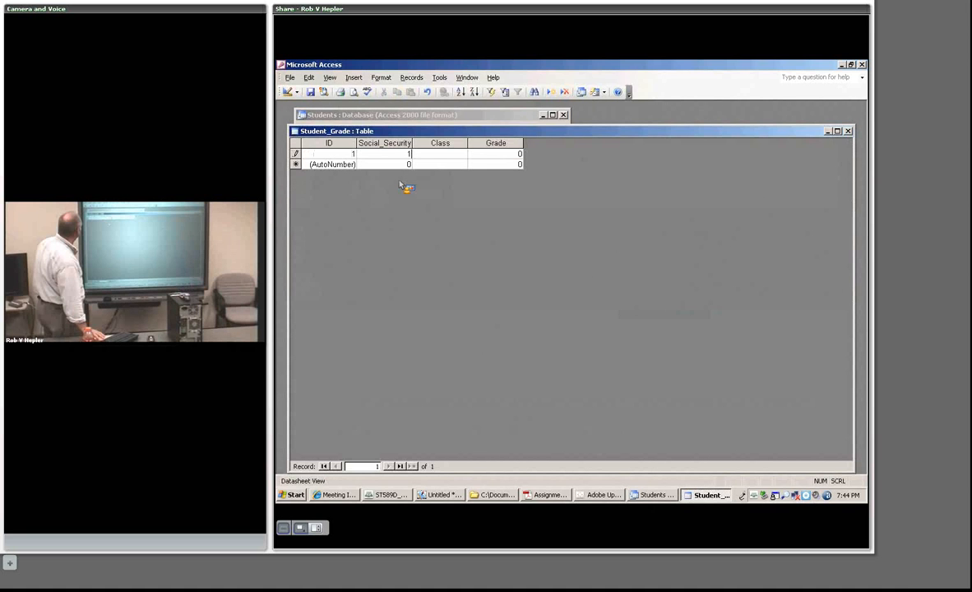
pyautogui.press('Tab')
pyautogui.write('Fu')
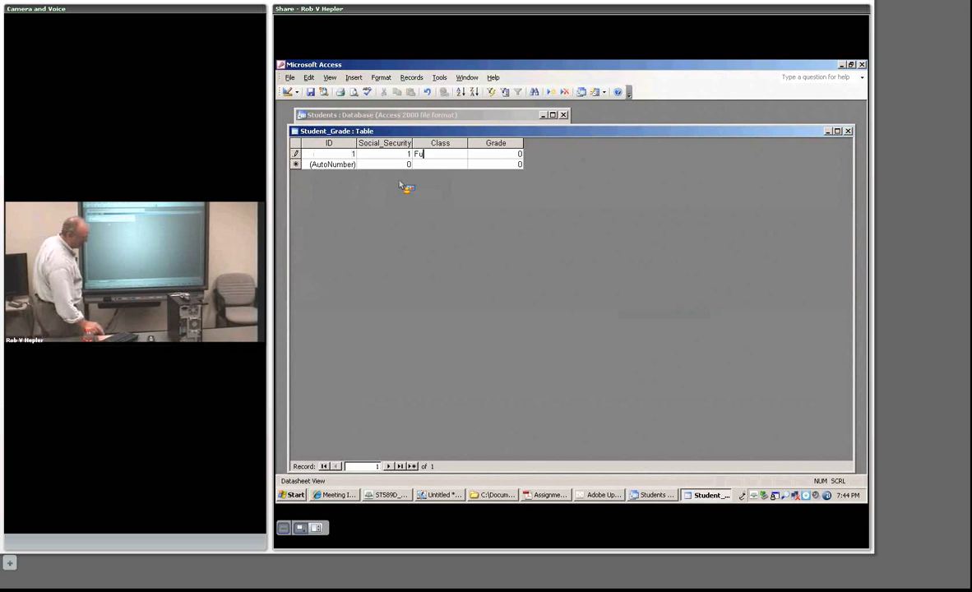
pyautogui.write('ndamentals')
pyautogui.press('Tab')
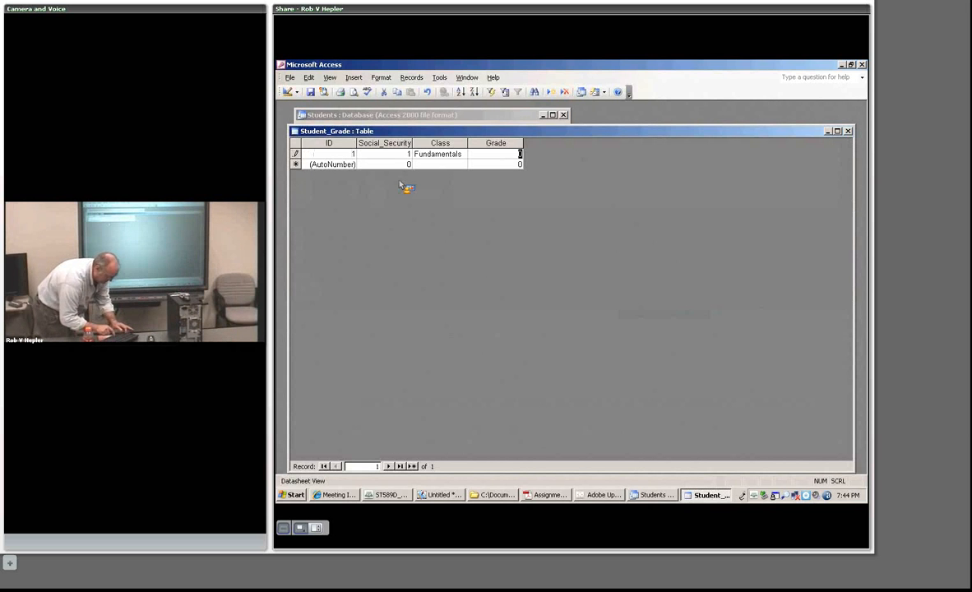
pyautogui.write('9')
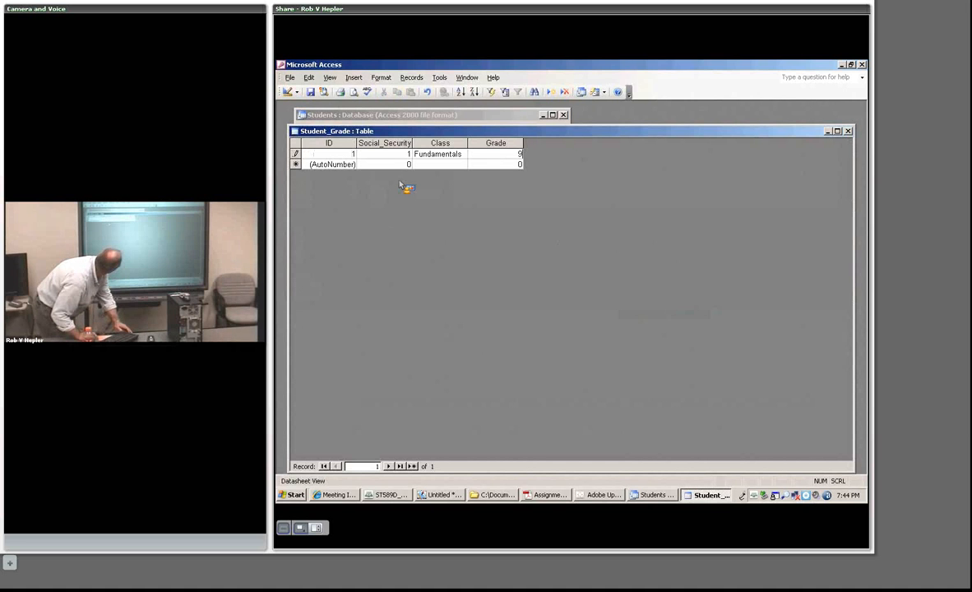
pyautogui.write('8')
pyautogui.press('Tab')
# Enter a second Student_Grade record with the same student's Social Security number, class Concepts and grade 96.
pyautogui.press('Tab')
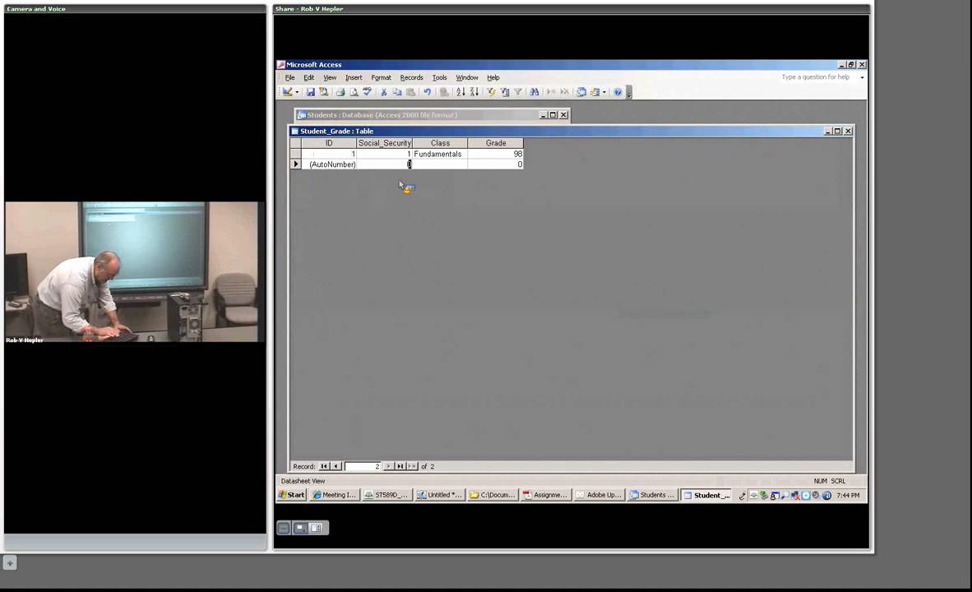
pyautogui.write('1')
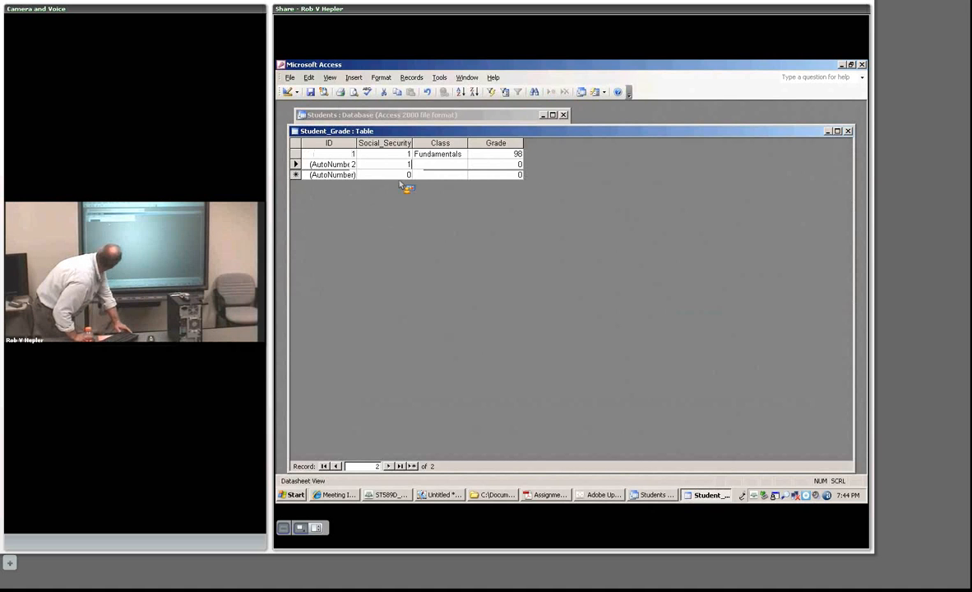
pyautogui.press('Tab')
pyautogui.write('Concep')
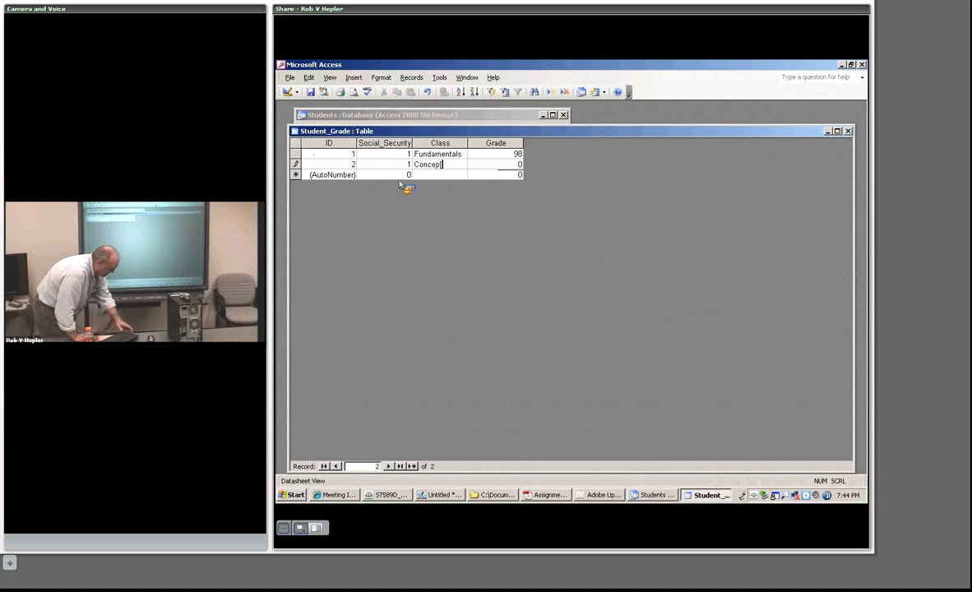
pyautogui.write('ts')
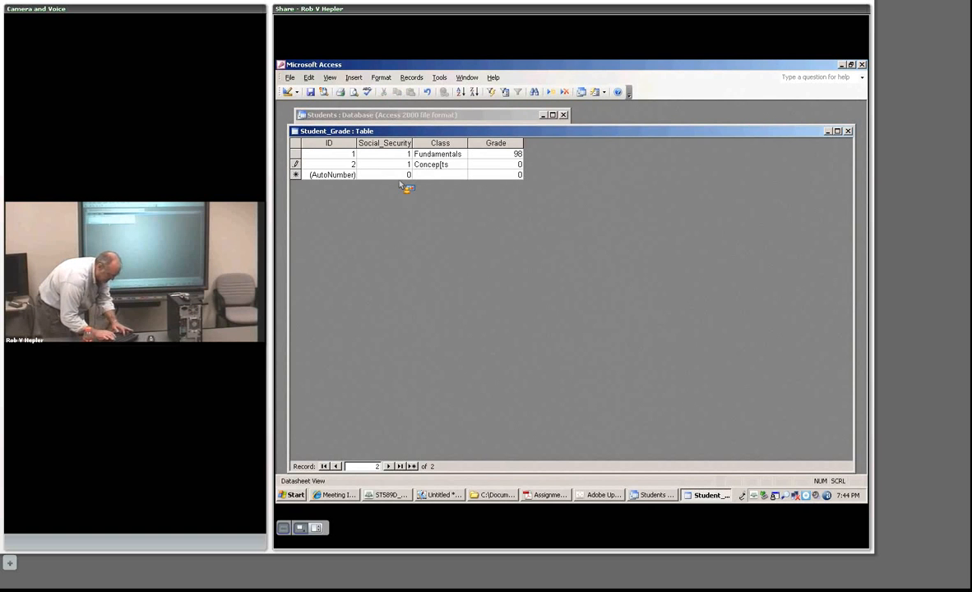
pyautogui.press('BackSpace')
pyautogui.press('BackSpace')
pyautogui.write('ts')
pyautogui.press('Tab')
pyautogui.write('9')
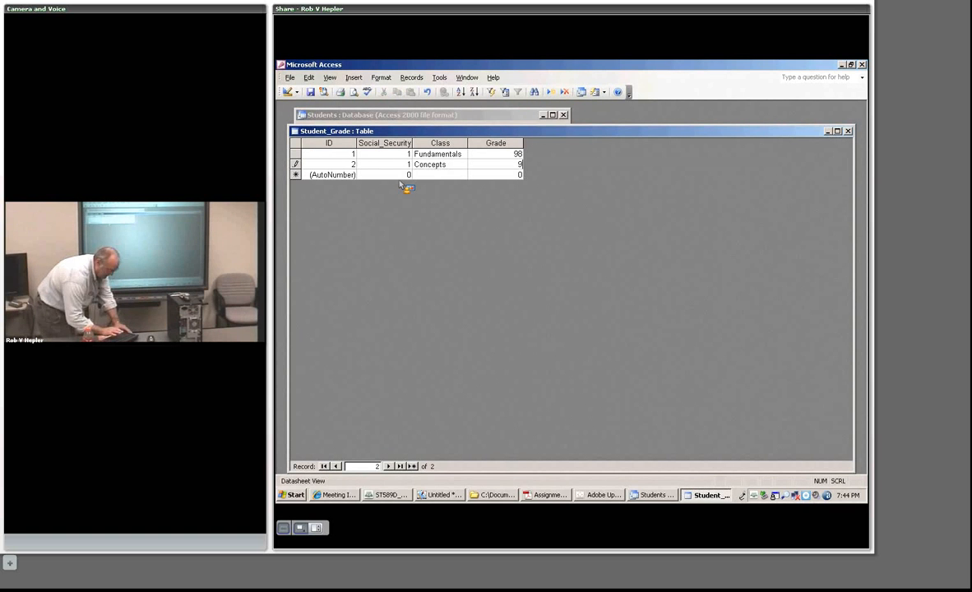
pyautogui.write('6')
pyautogui.press('Tab')
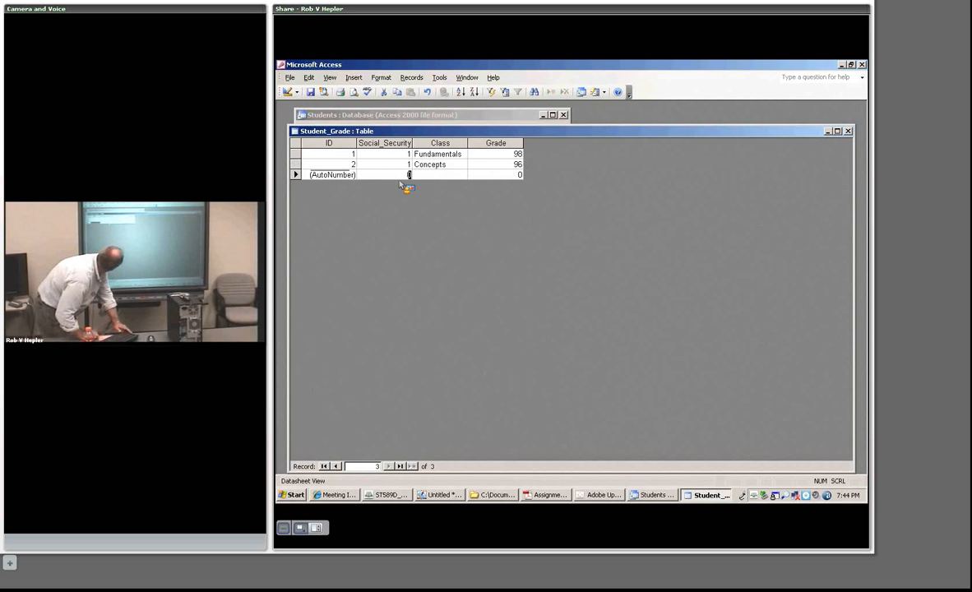
# Enter a third Student_Grade record with the third student's Social Security number, class Math and grade 88.
pyautogui.write('3')
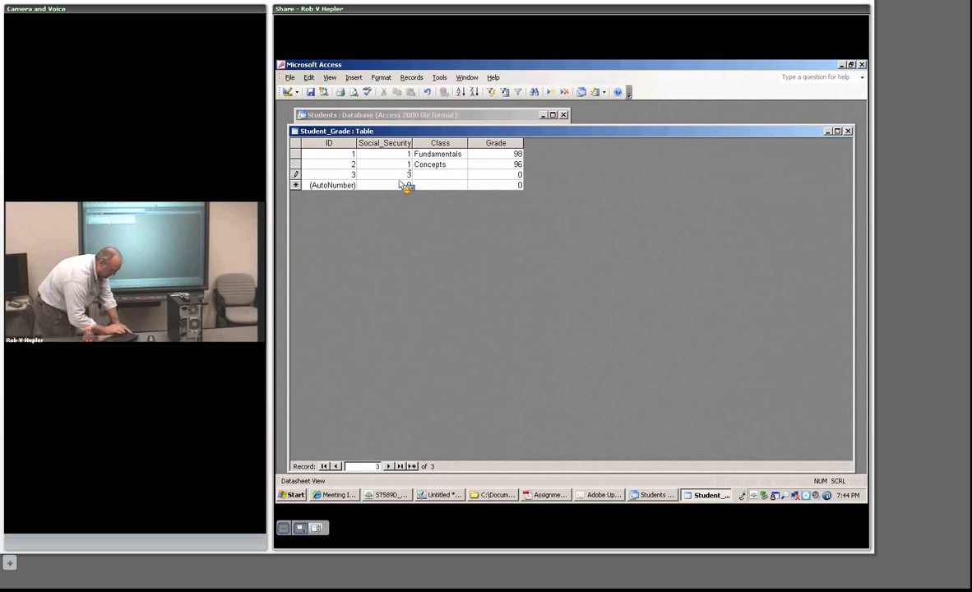
pyautogui.press('Tab')
pyautogui.write('Math')
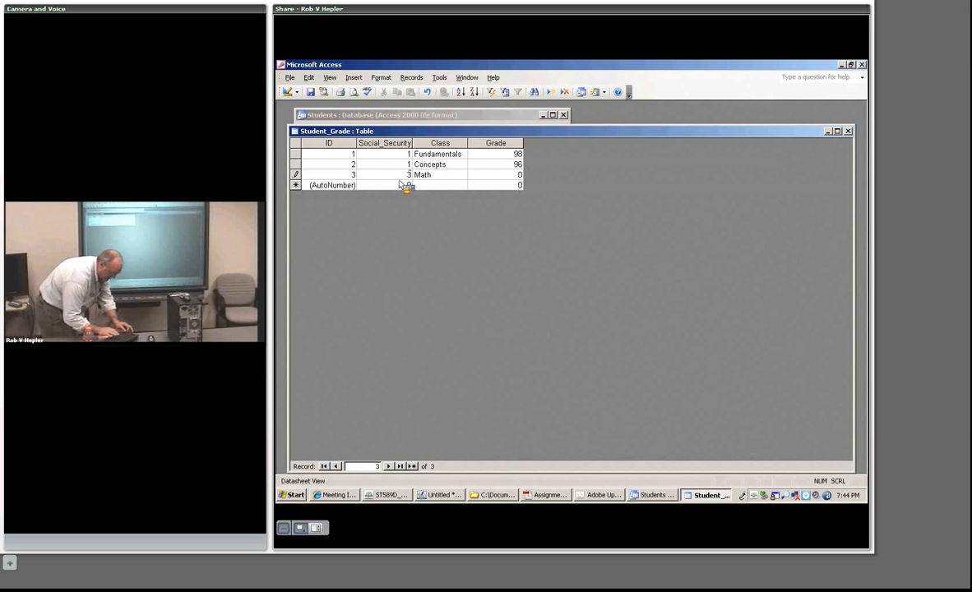
pyautogui.press('Tab')
pyautogui.write('88')
pyautogui.press('Tab')
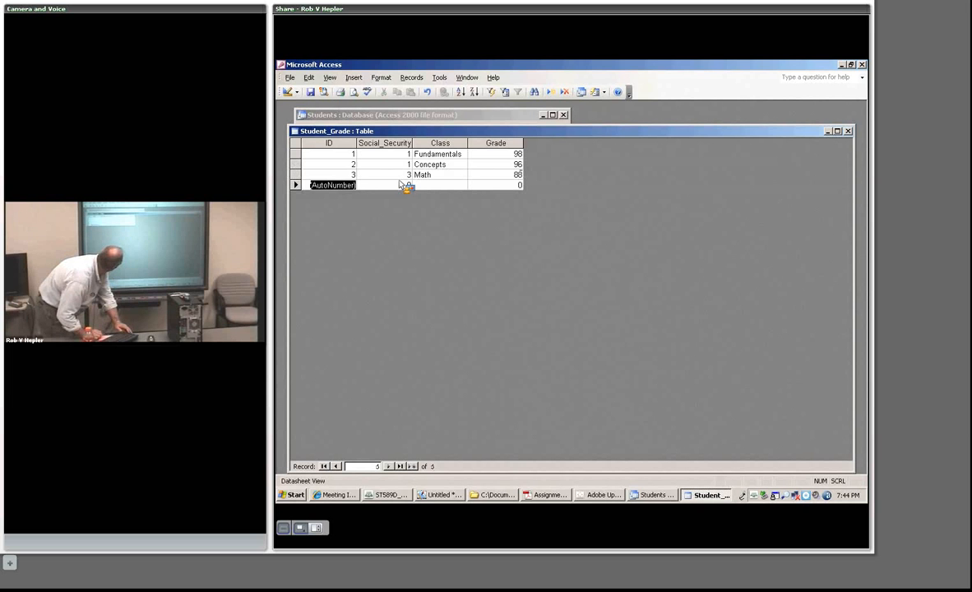
# Enter a fourth Student_Grade record with the second student's Social Security number, class Geo and grade 90.
pyautogui.press('Tab')
pyautogui.write('3')
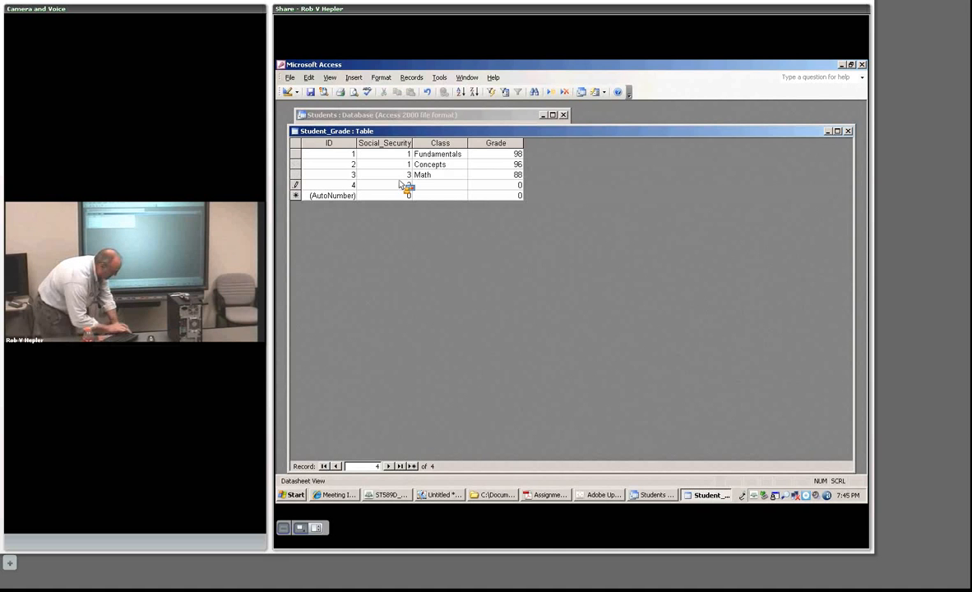
pyautogui.press('Tab')
pyautogui.write('Geo')
pyautogui.press('Tab')
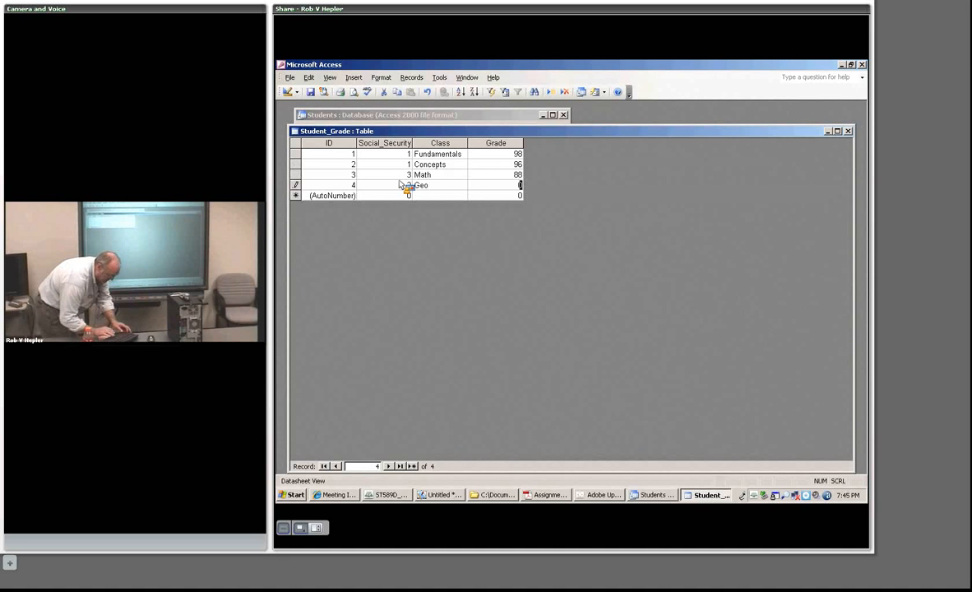
pyautogui.write('90')
pyautogui.press('Tab')
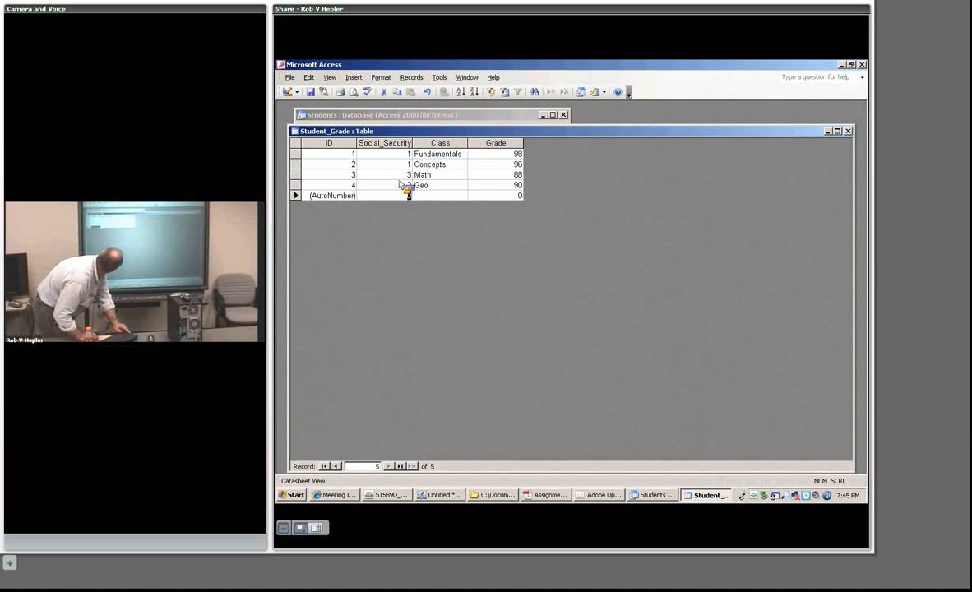
# Enter a fifth Student_Grade record with a different Social Security number, class Zoo Time and grade 91, and close the table.
pyautogui.write('7')
pyautogui.press('Tab')
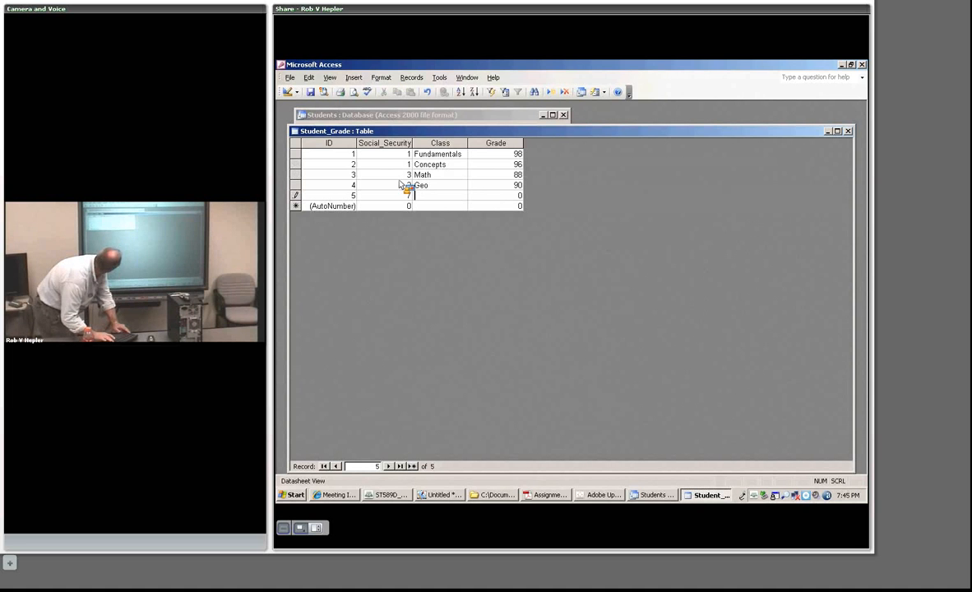
pyautogui.write('Zoo T')
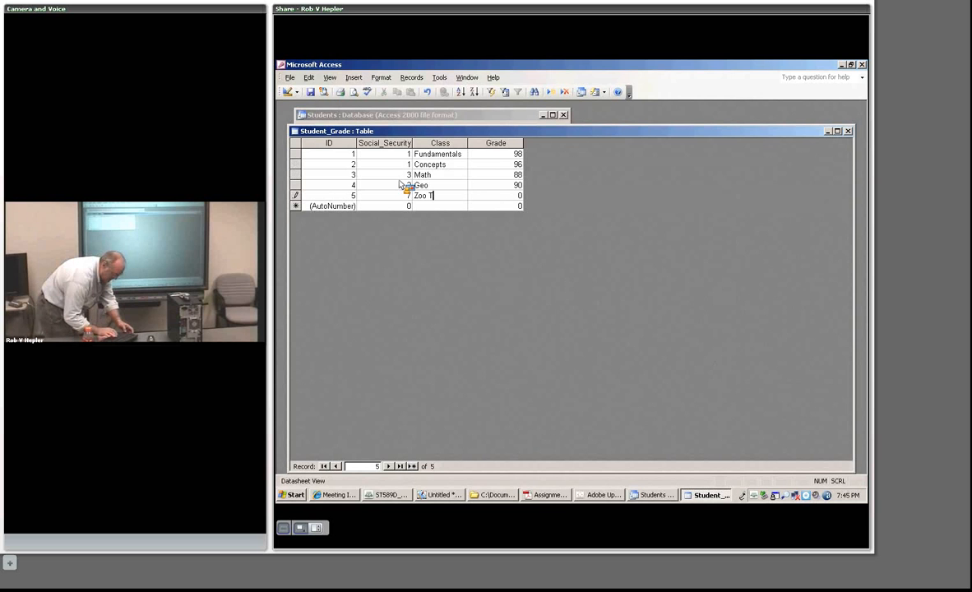
pyautogui.write('ime')
pyautogui.press('Tab')
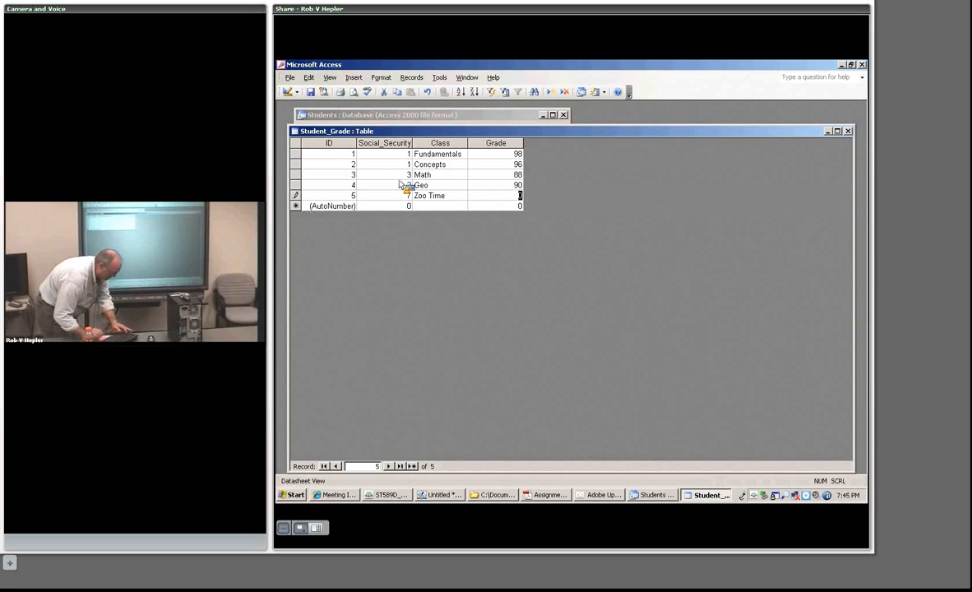
pyautogui.write('91')
pyautogui.press('Tab')
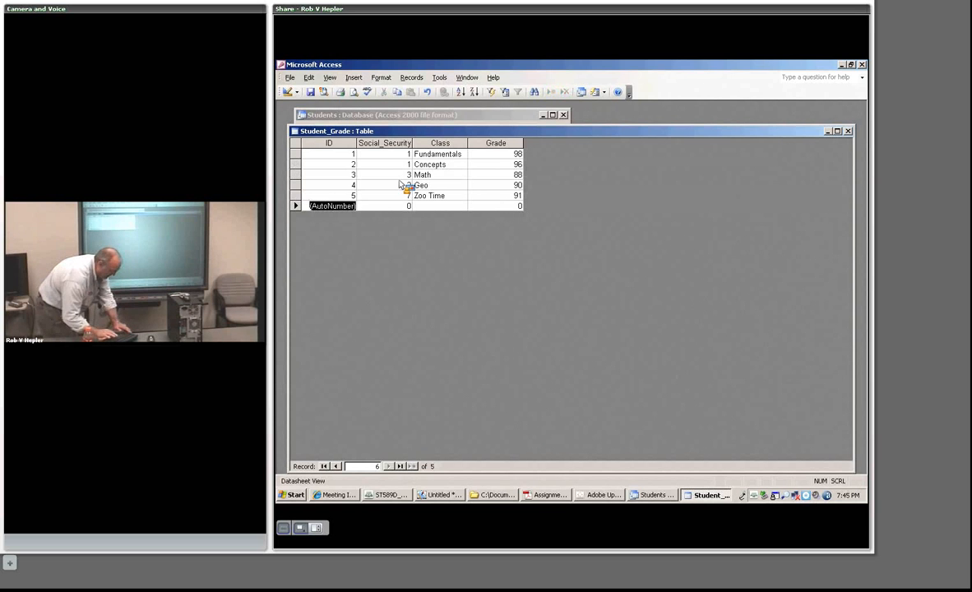
pyautogui.press('Tab')
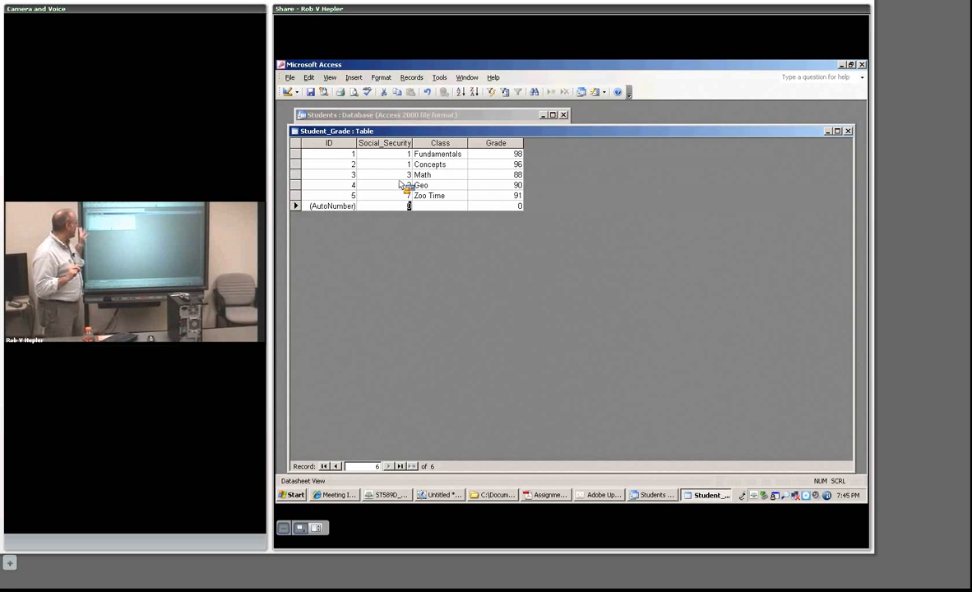
pyautogui.click(849, 131)
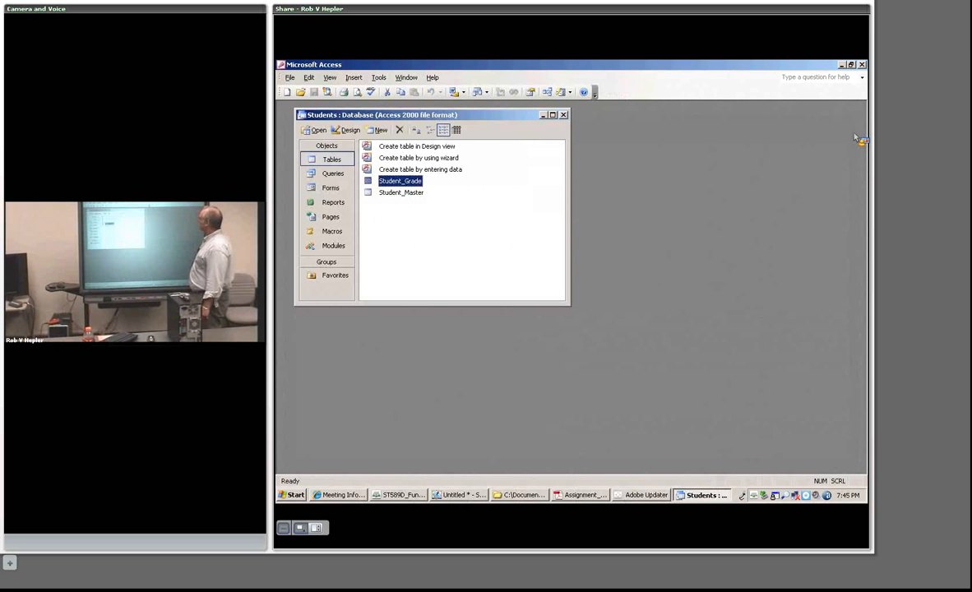
# Review the records in the Student_Grade table and the results of Student_Grade_Query_01, closing each datasheet.
pyautogui.doubleClick(400, 181)
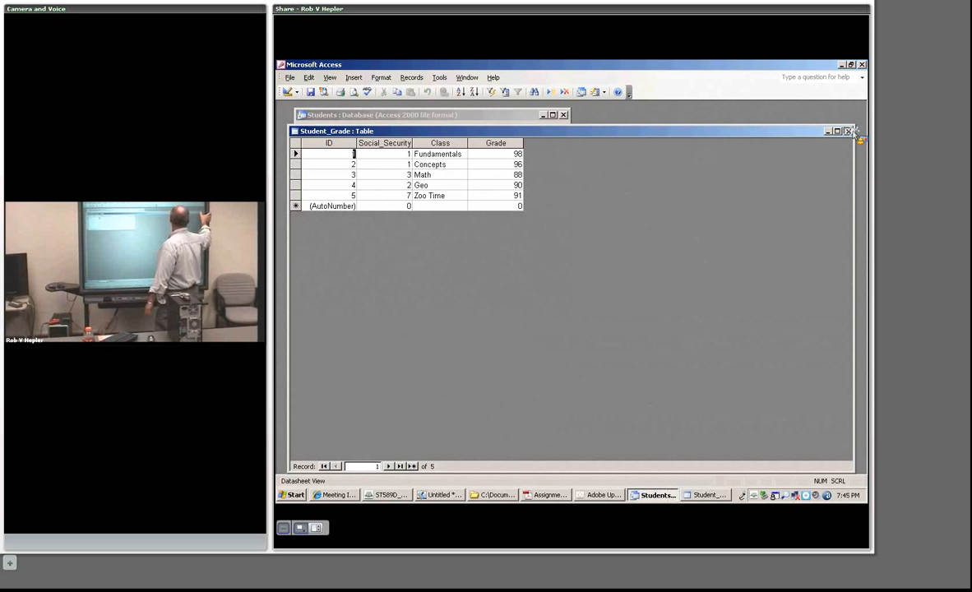
pyautogui.click(847, 131)
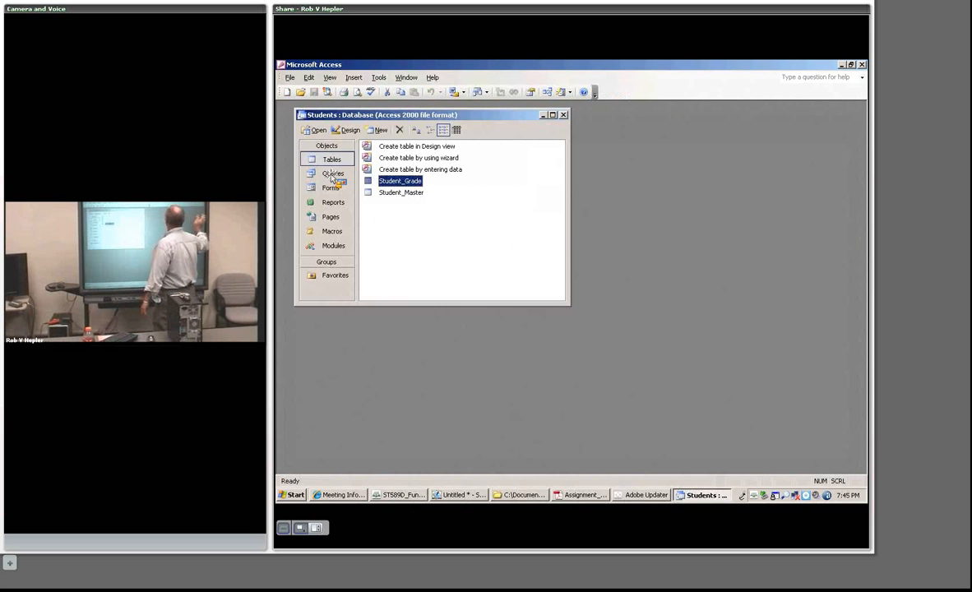
pyautogui.click(333, 175)
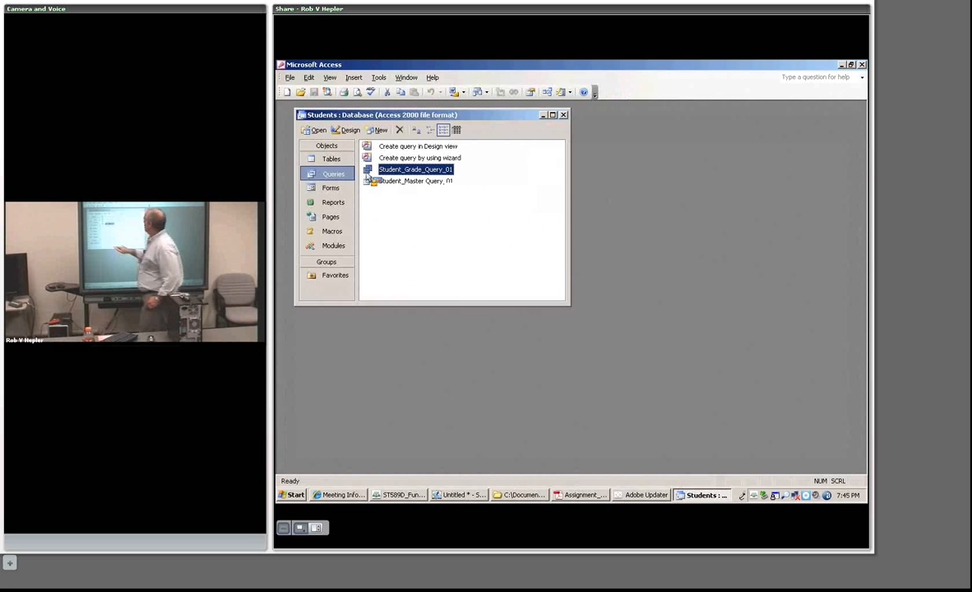
pyautogui.doubleClick(428, 170)
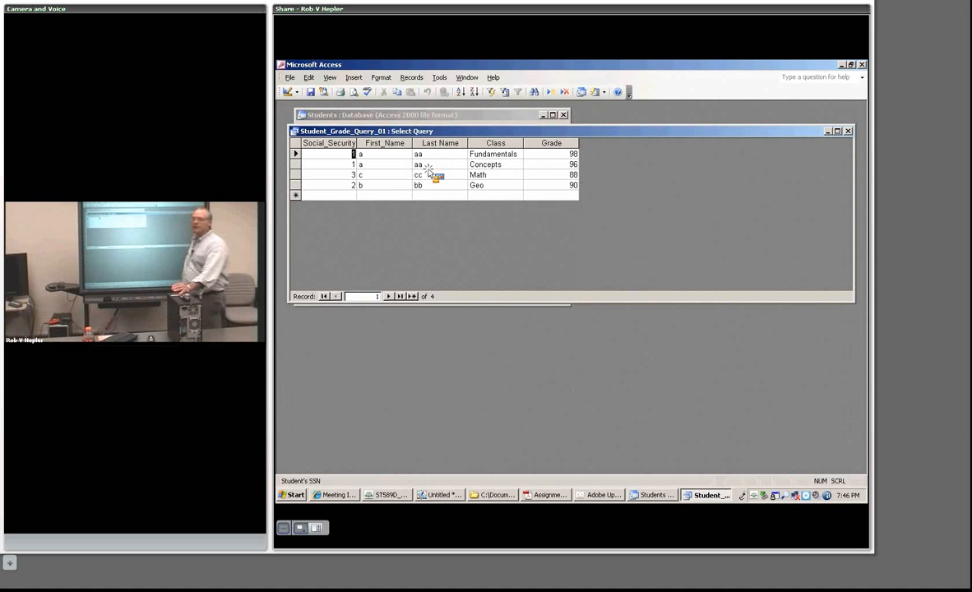
pyautogui.click(849, 131)
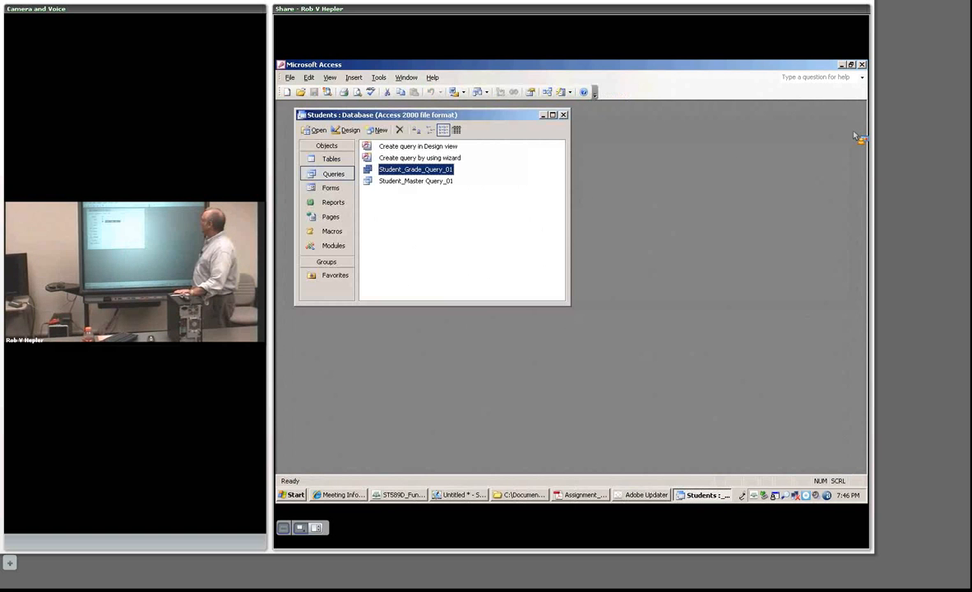
# Add the criterion <98 to the Grade field in the design of Student_Grade_Query_01, and close it saving the change.
pyautogui.click(346, 131)
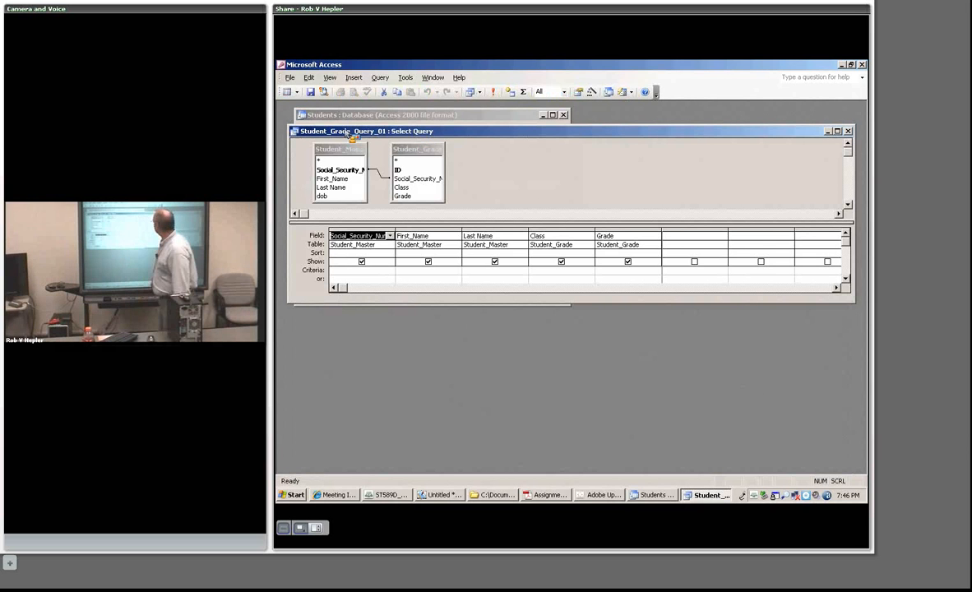
pyautogui.click(601, 270)
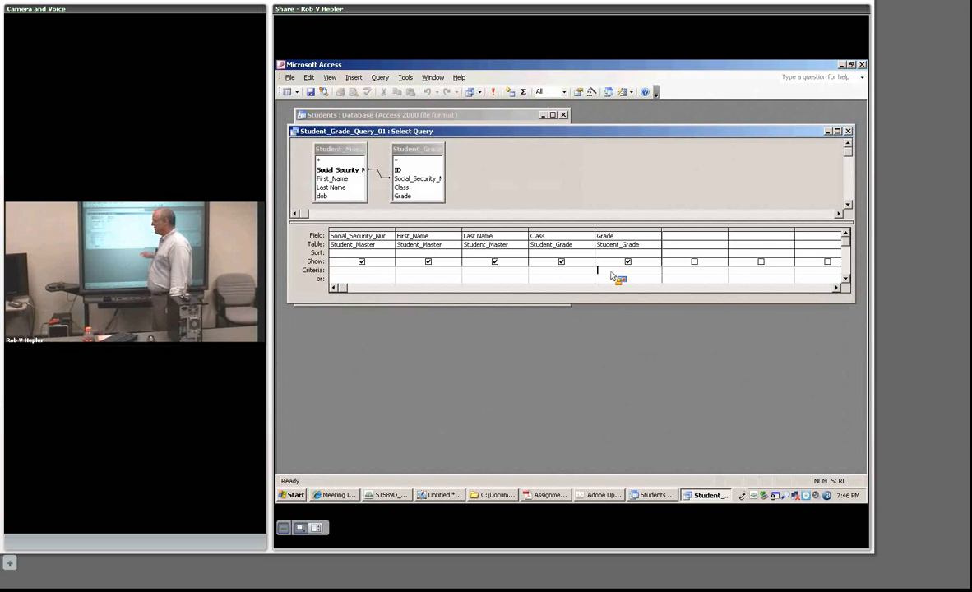
pyautogui.write('<98')
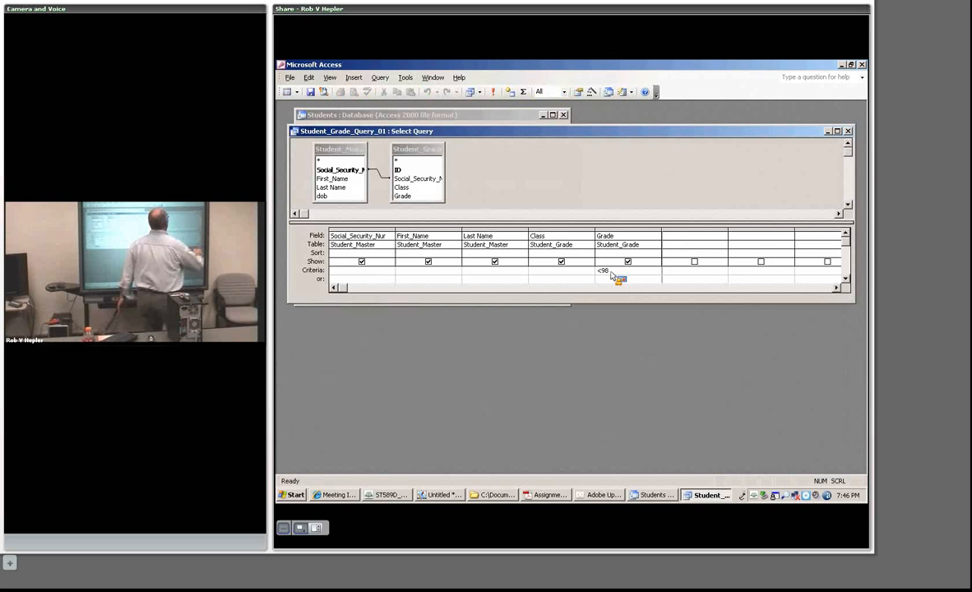
pyautogui.click(848, 132)
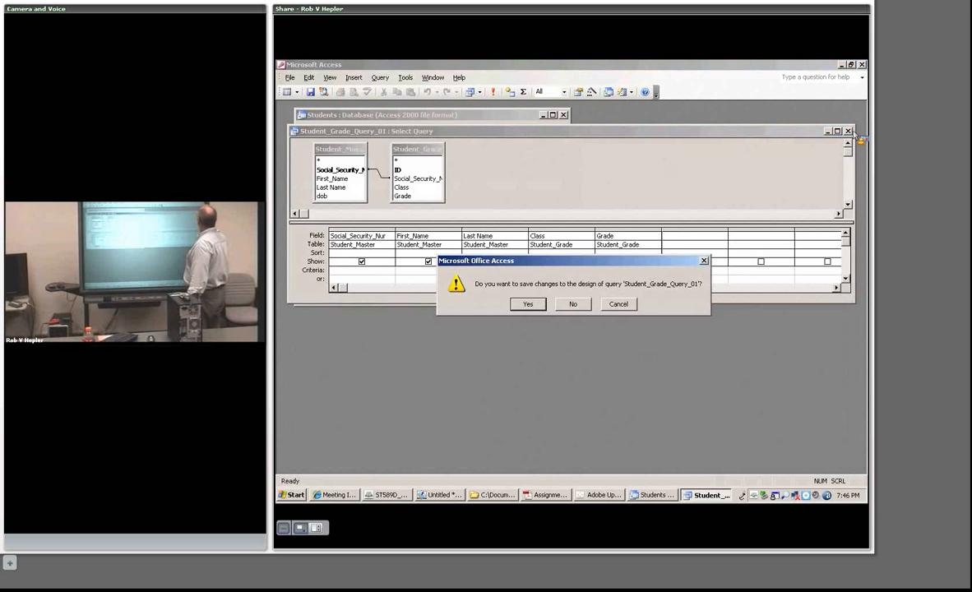
pyautogui.click(528, 304)
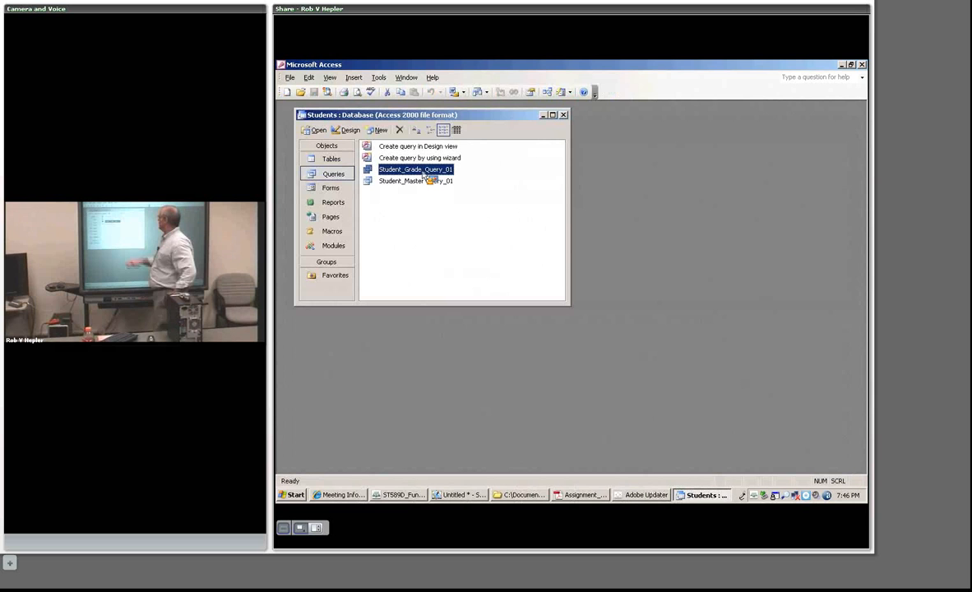
# Run Student_Grade_Query_01 to check the filtered grades, and exit the database program.
pyautogui.doubleClick(423, 171)
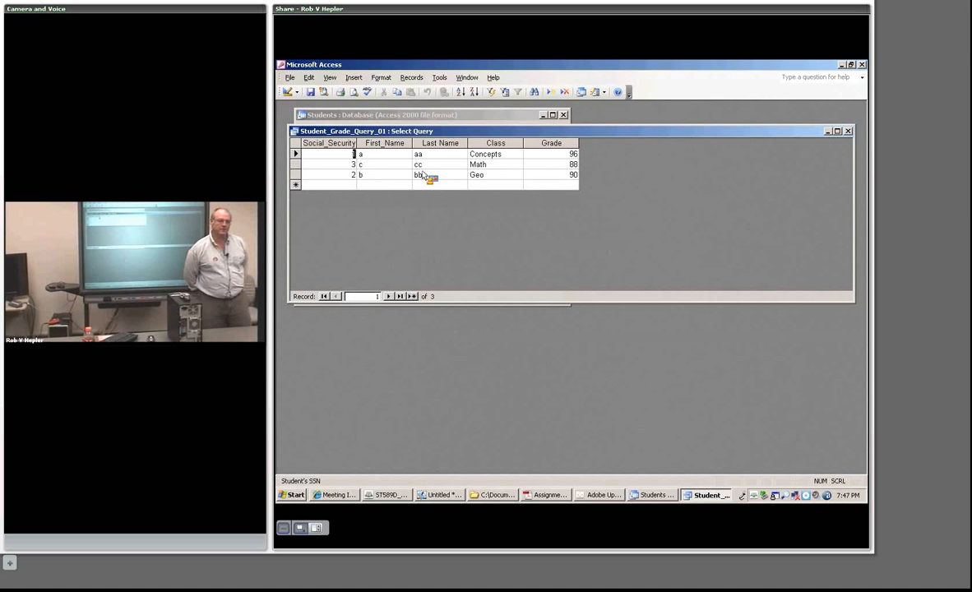
pyautogui.click(863, 65)
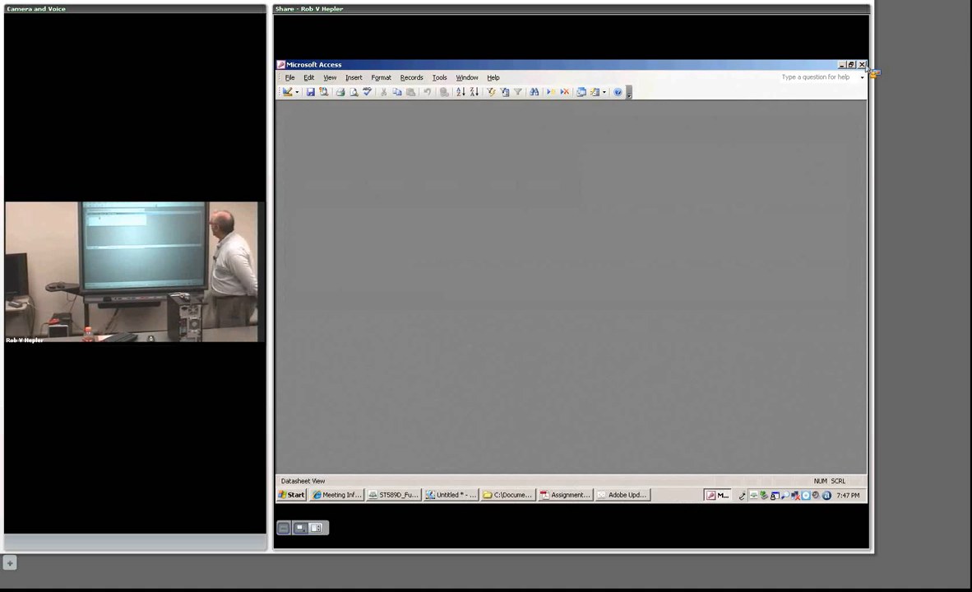